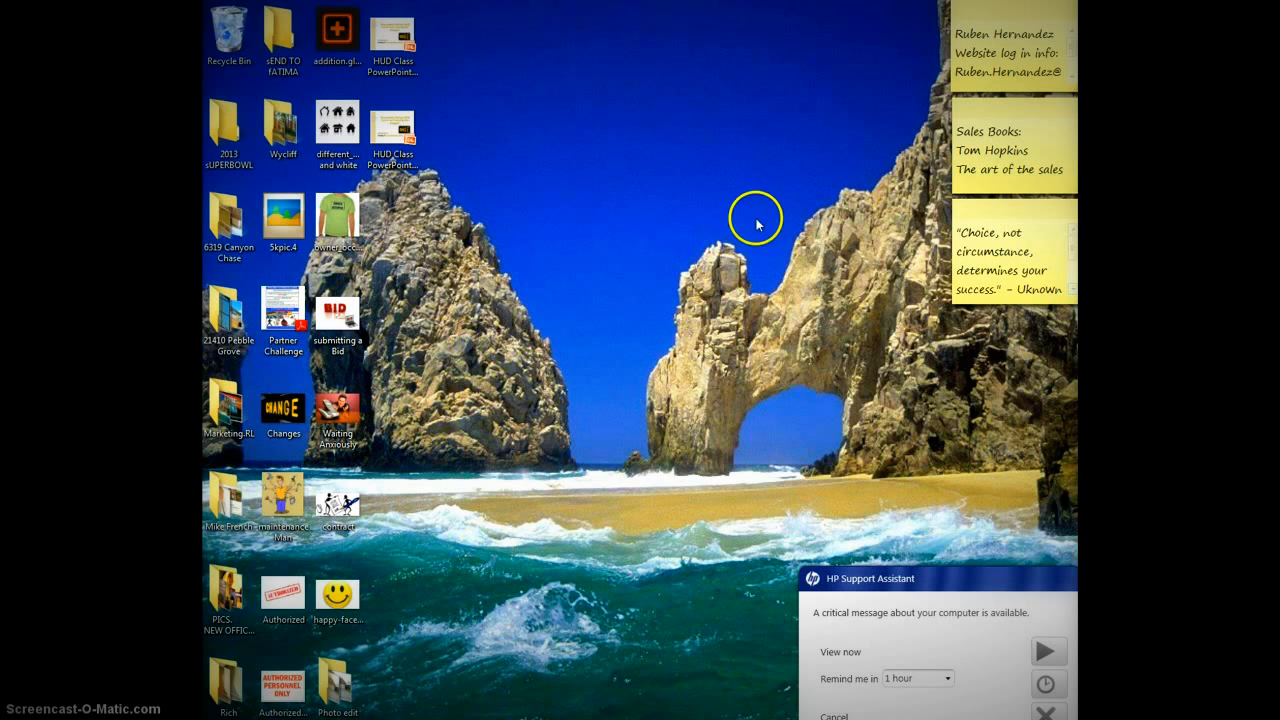
Step: Launch Microsoft Office Picture Manager from the Microsoft Office Tools program group
{"action": "key", "text": "super"}
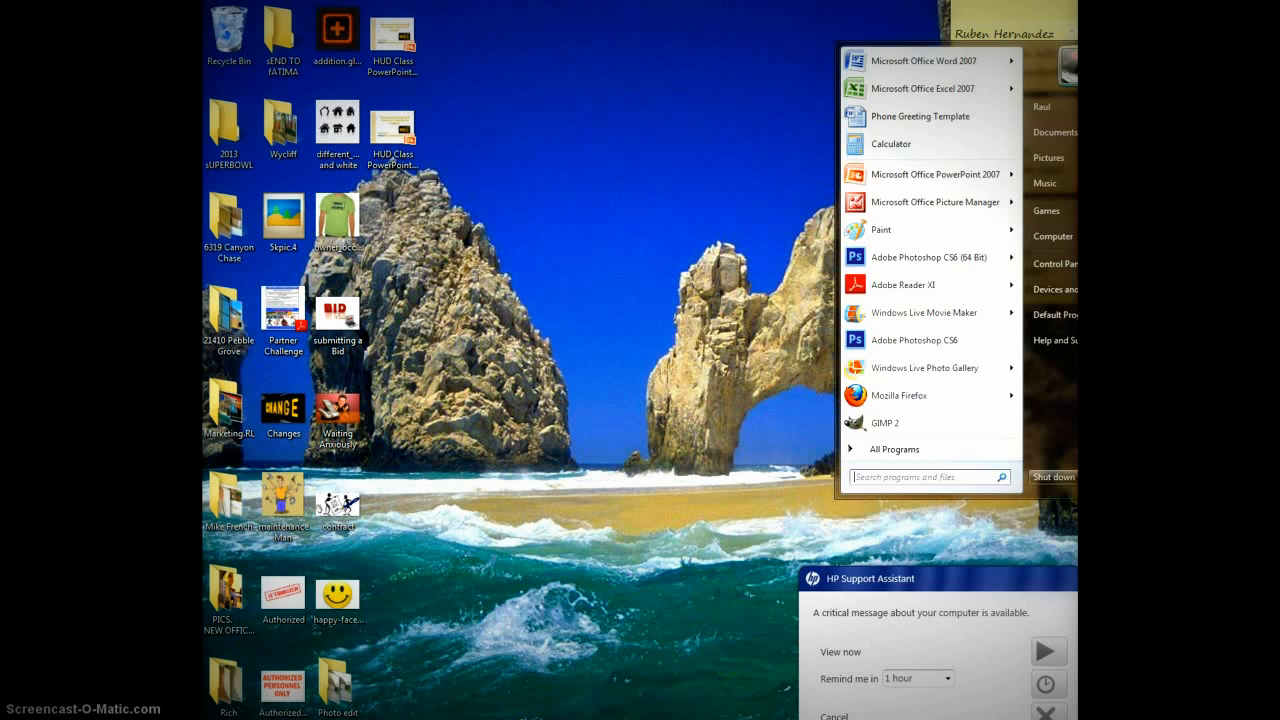
{"action": "mouse_move", "coordinate": [965, 215]}
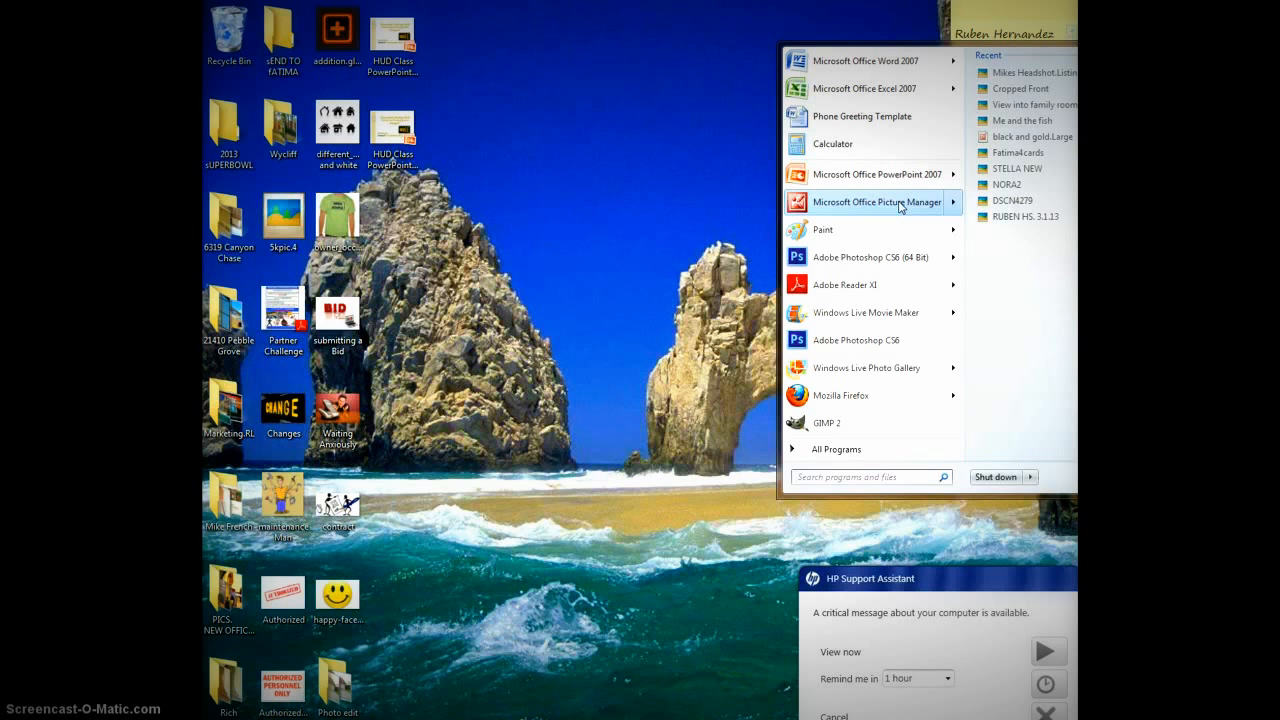
{"action": "left_click", "coordinate": [866, 206]}
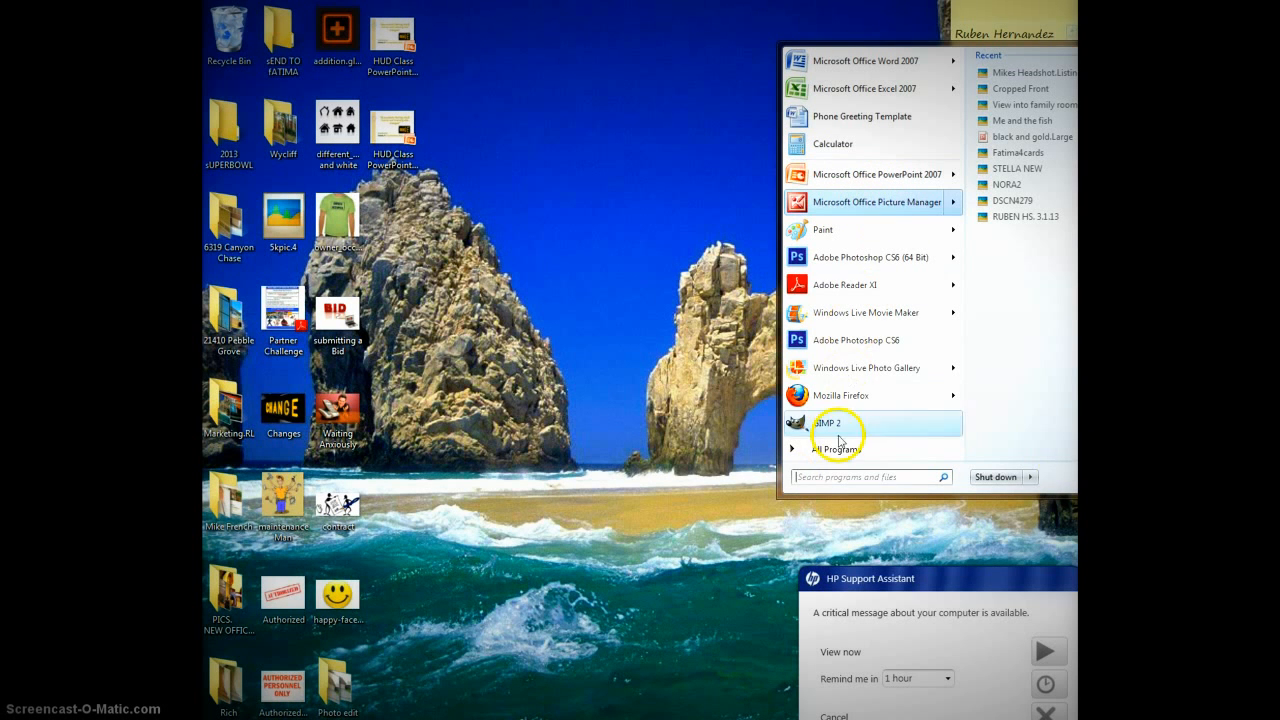
{"action": "left_click", "coordinate": [838, 452]}
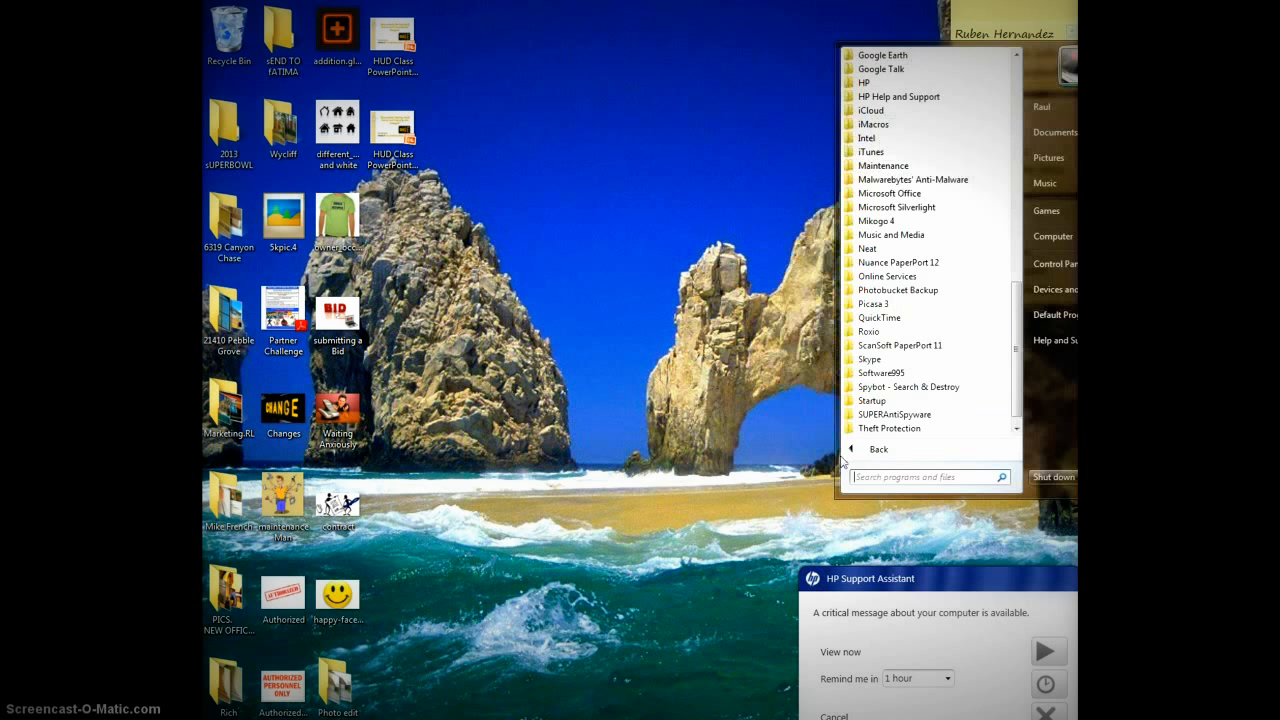
{"action": "left_click", "coordinate": [1008, 280]}
{"action": "left_click_drag", "start_coordinate": [1014, 300], "coordinate": [1014, 286]}
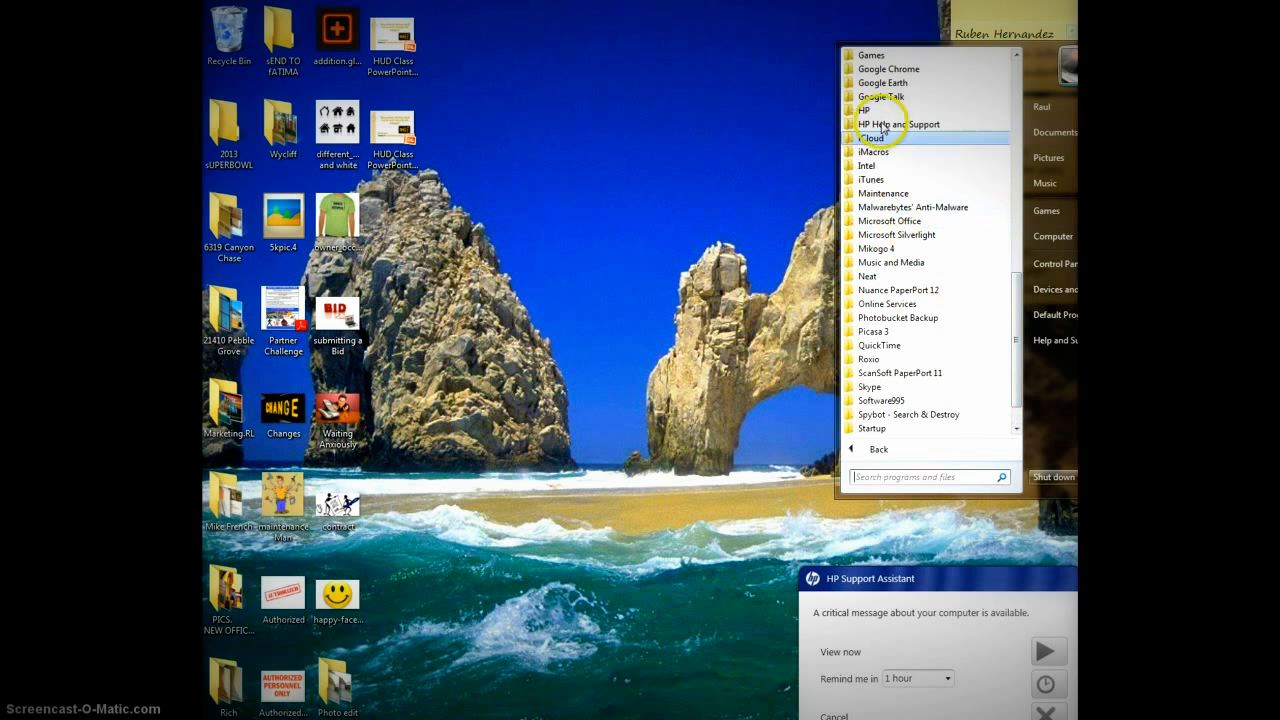
{"action": "left_click", "coordinate": [899, 224]}
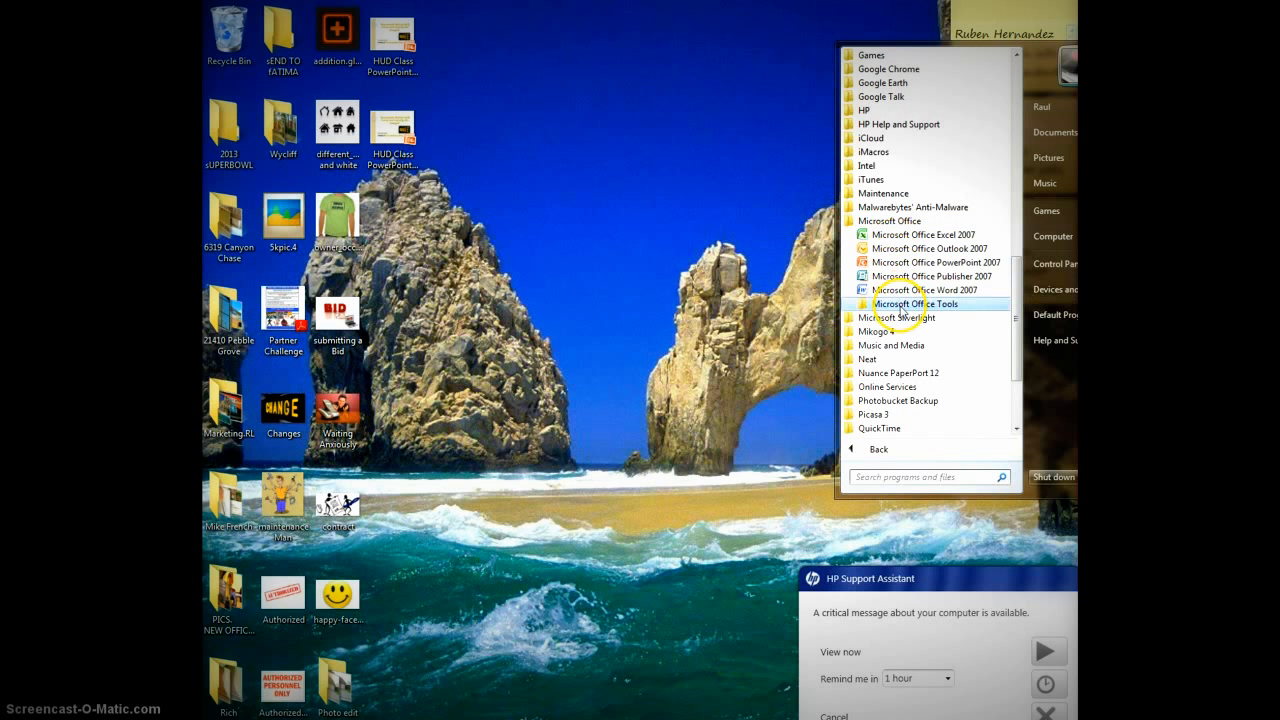
{"action": "left_click", "coordinate": [902, 304]}
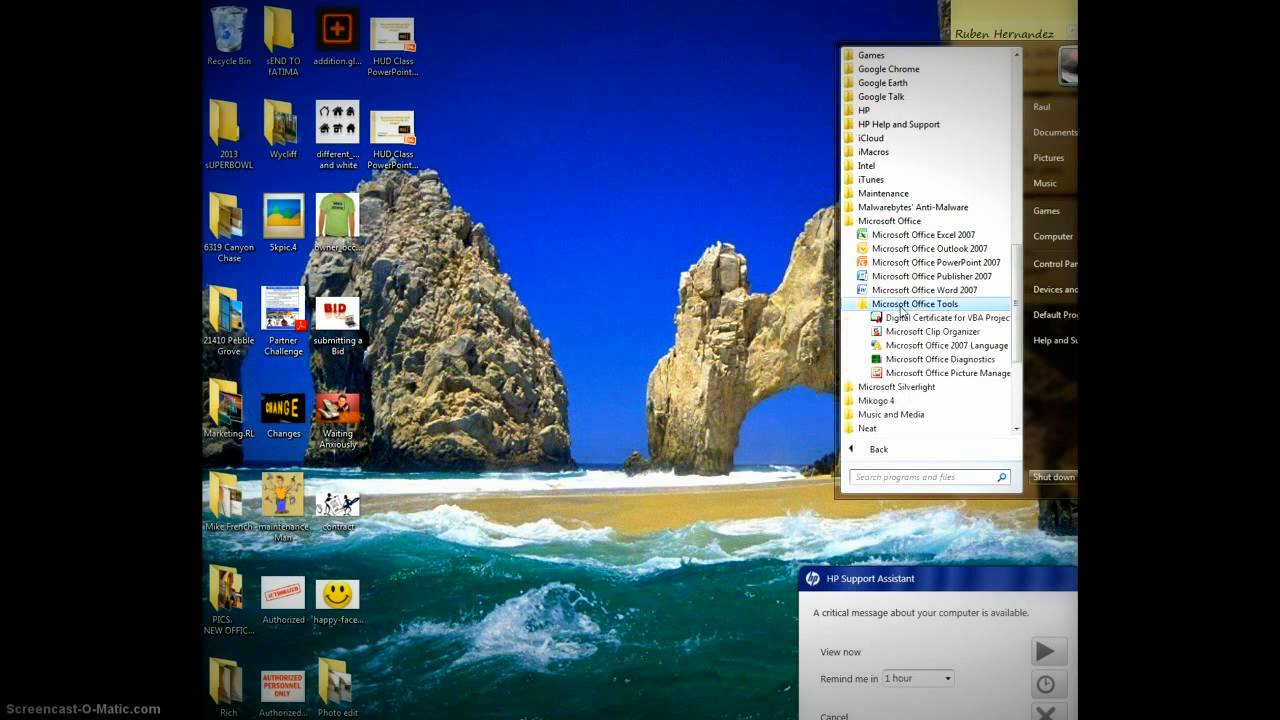
{"action": "left_click", "coordinate": [912, 374]}
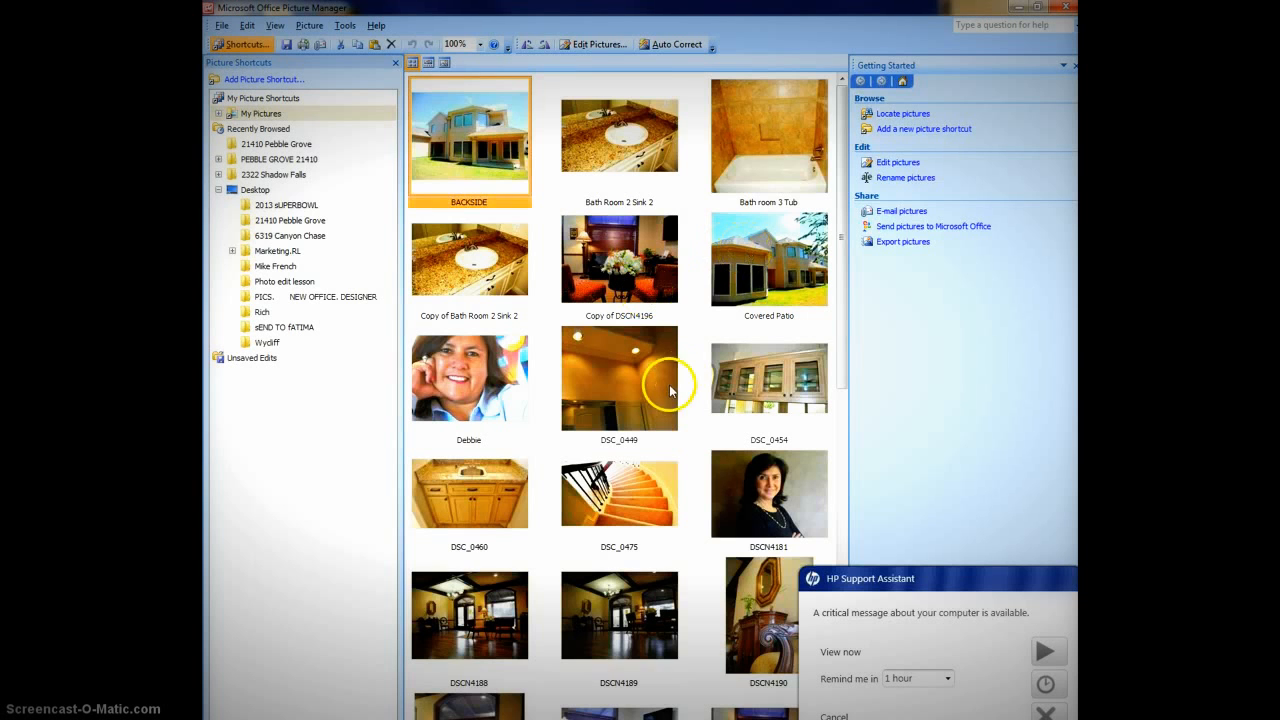
Step: Open the Photo edit lesson folder on the desktop to show its pictures
{"action": "scroll", "coordinate": [640, 380], "scroll_direction": "down", "scroll_amount": 1}
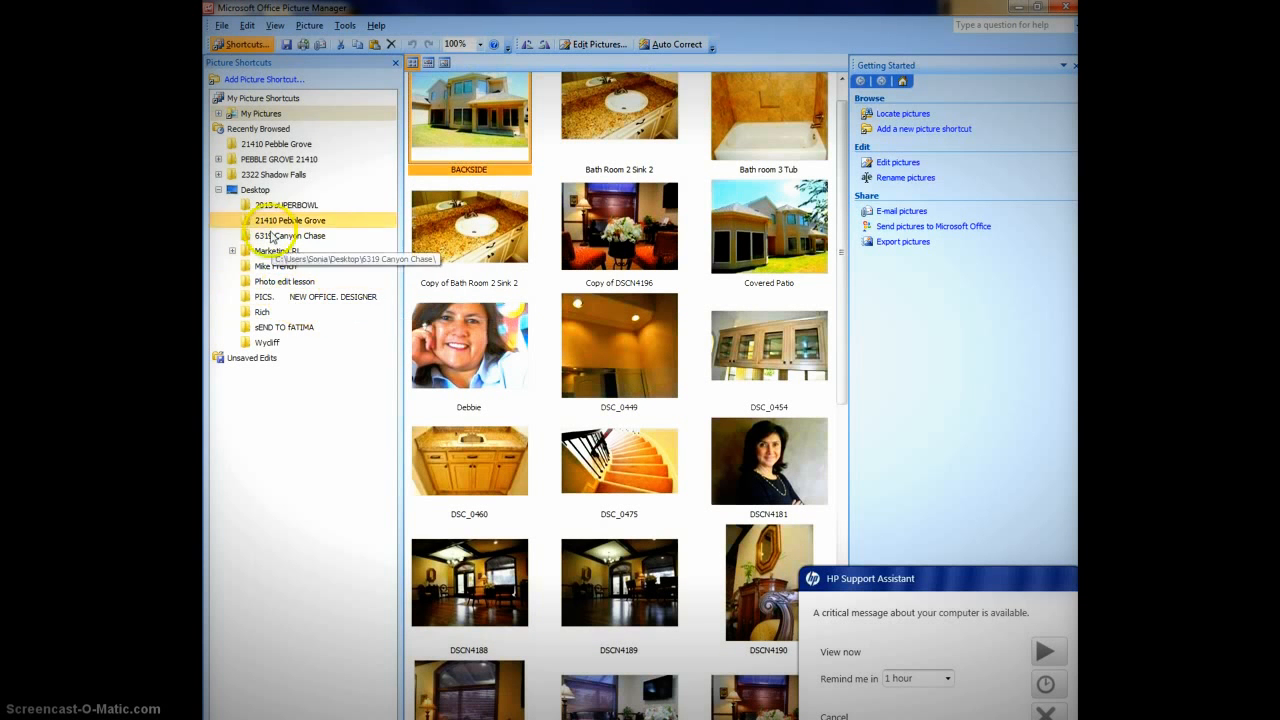
{"action": "left_click", "coordinate": [292, 284]}
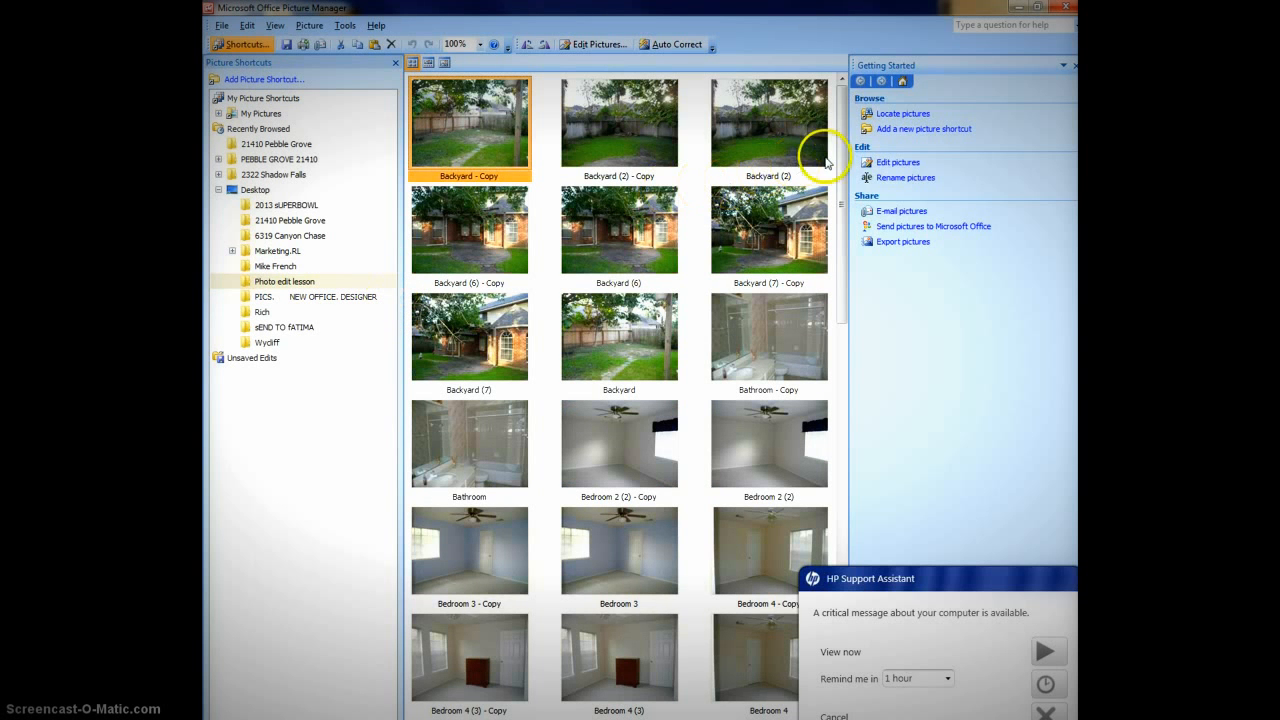
{"action": "mouse_move", "coordinate": [838, 158]}
{"action": "left_mouse_down"}
{"action": "mouse_move", "coordinate": [840, 175]}
{"action": "mouse_move", "coordinate": [843, 150]}
{"action": "left_mouse_up"}
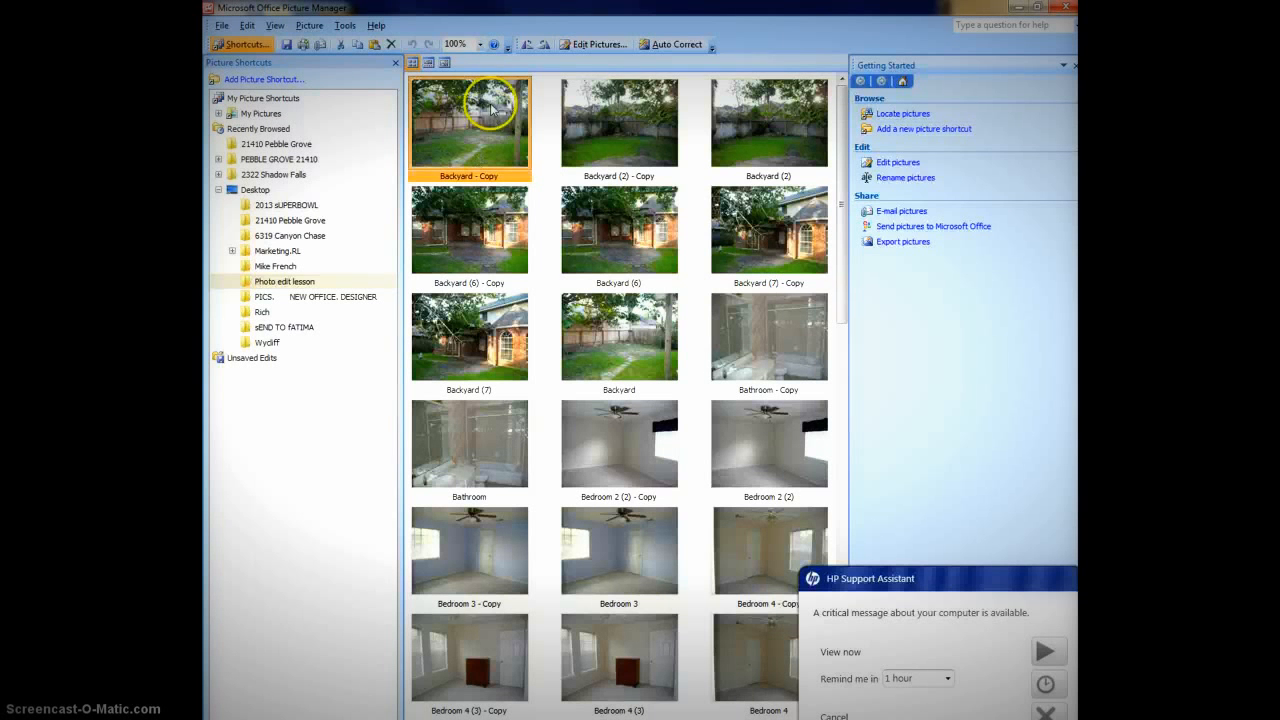
Step: Rotate the Backyard - Copy picture a full turn to the right in 90° increments and a full turn back to the left
{"action": "left_click", "coordinate": [543, 46]}
{"action": "left_click", "coordinate": [543, 46]}
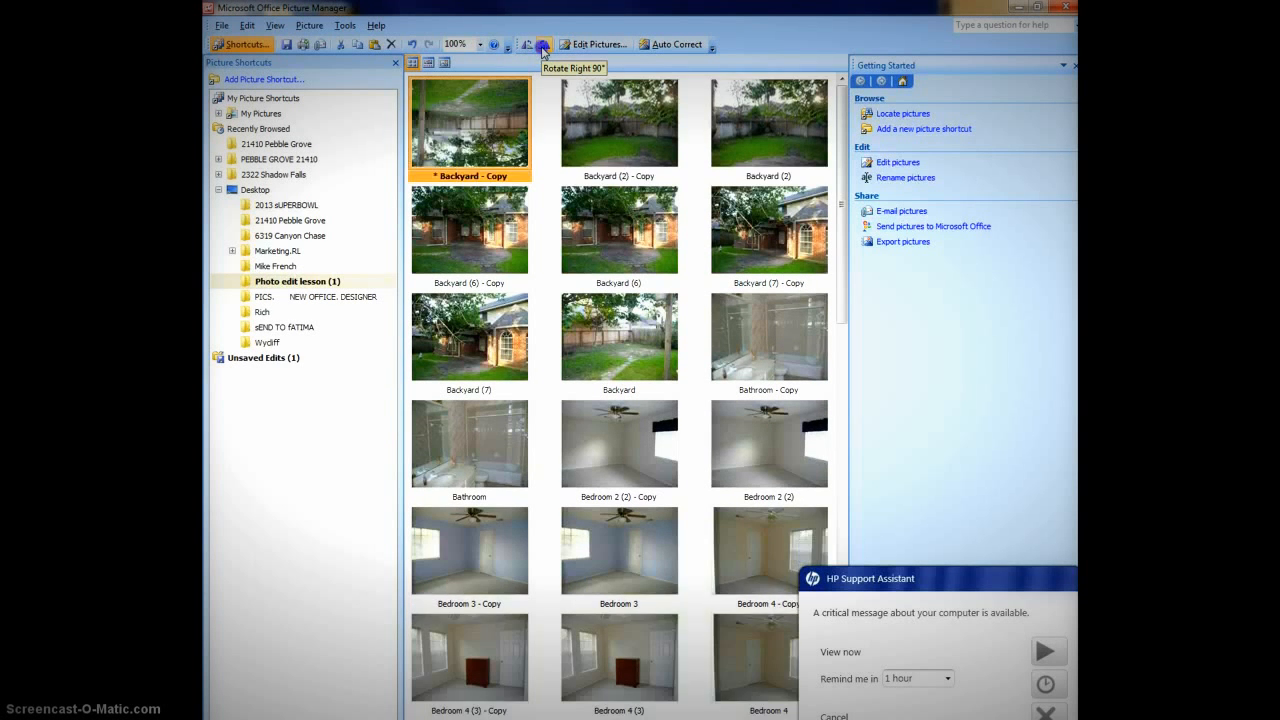
{"action": "left_click", "coordinate": [543, 46]}
{"action": "left_click", "coordinate": [543, 46]}
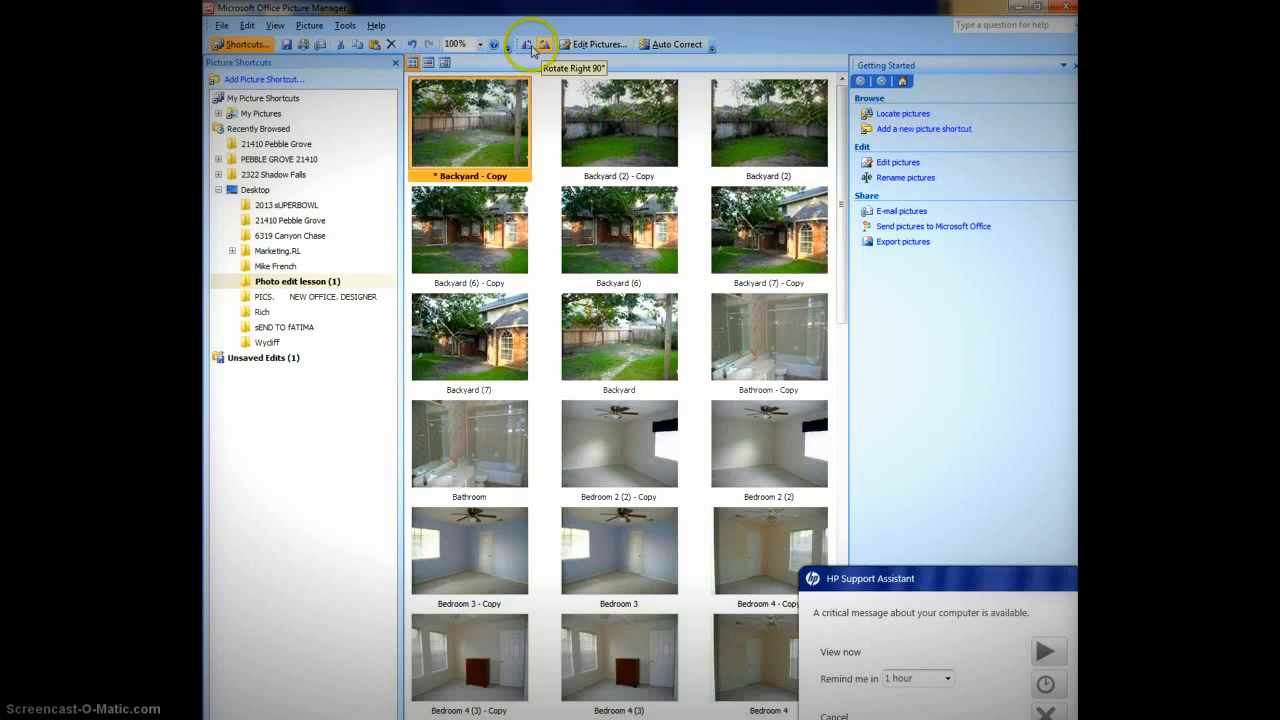
{"action": "left_click", "coordinate": [527, 46]}
{"action": "left_click", "coordinate": [527, 46]}
{"action": "left_click", "coordinate": [527, 46]}
{"action": "left_click", "coordinate": [527, 46]}
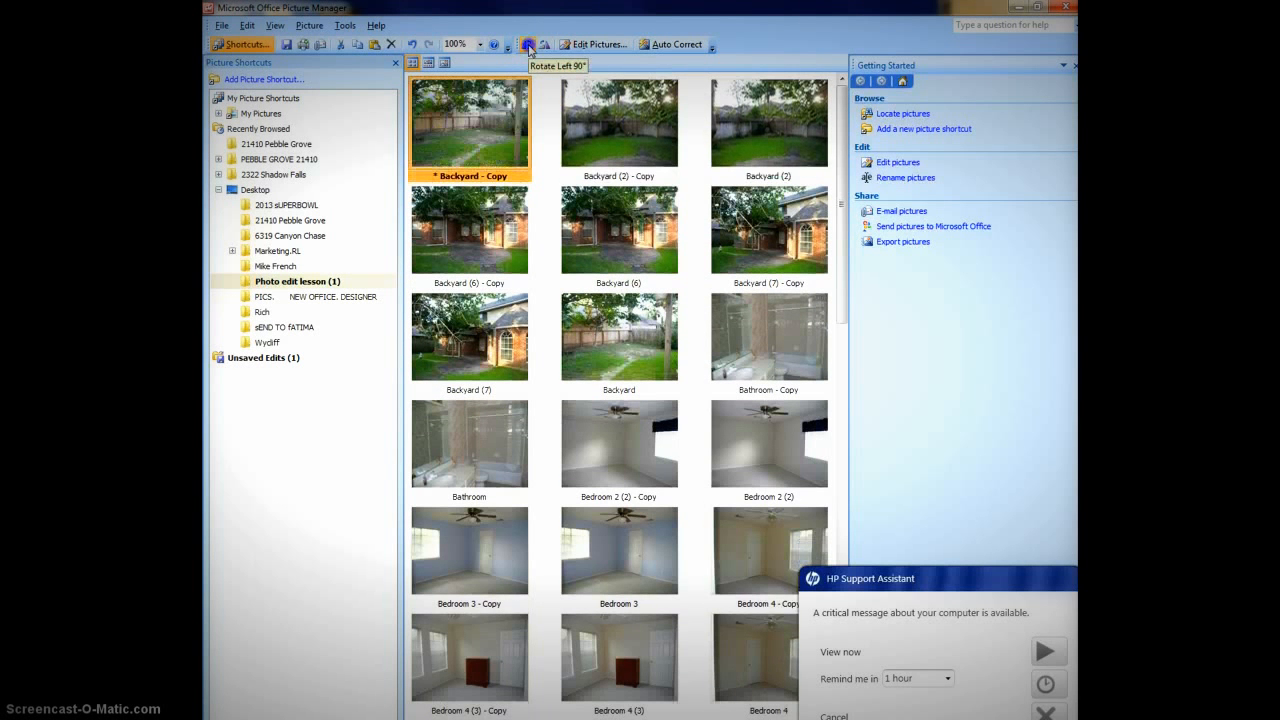
Step: Review the predefined width and height choices in the resize settings for Backyard - Copy, and return to the picture editing tools
{"action": "left_click", "coordinate": [598, 44]}
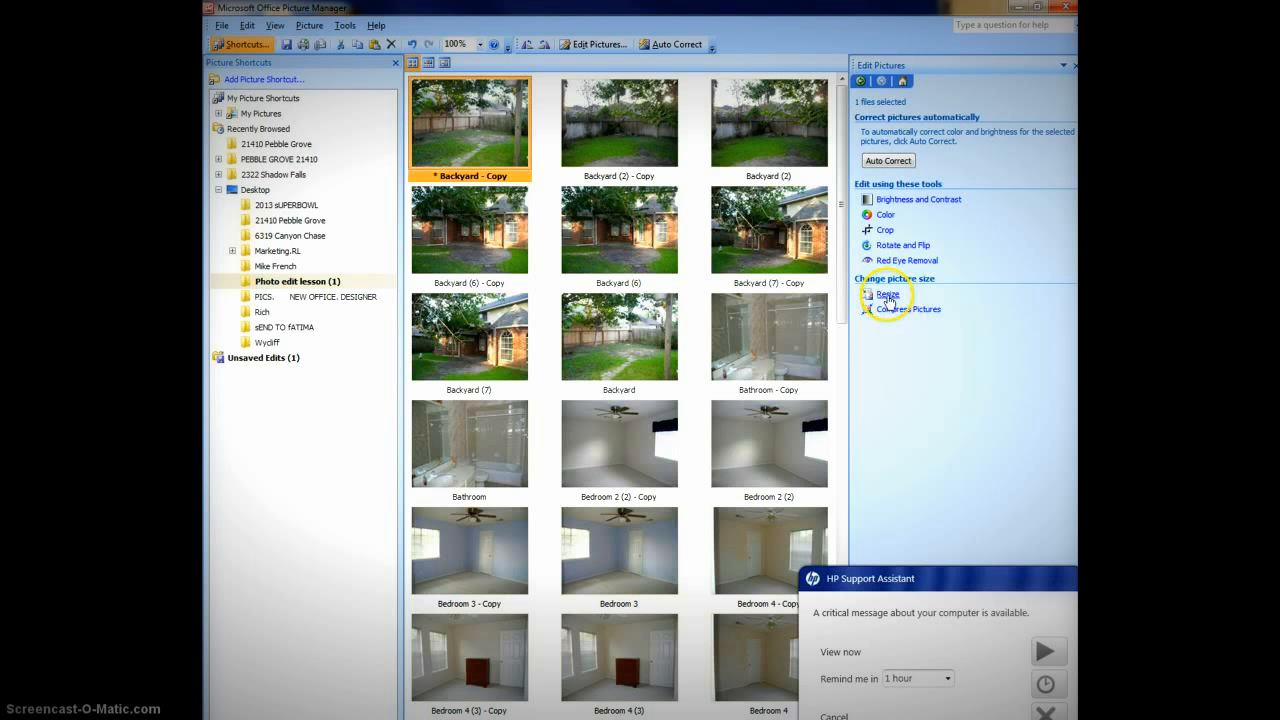
{"action": "left_click", "coordinate": [887, 296]}
{"action": "left_click", "coordinate": [1010, 176]}
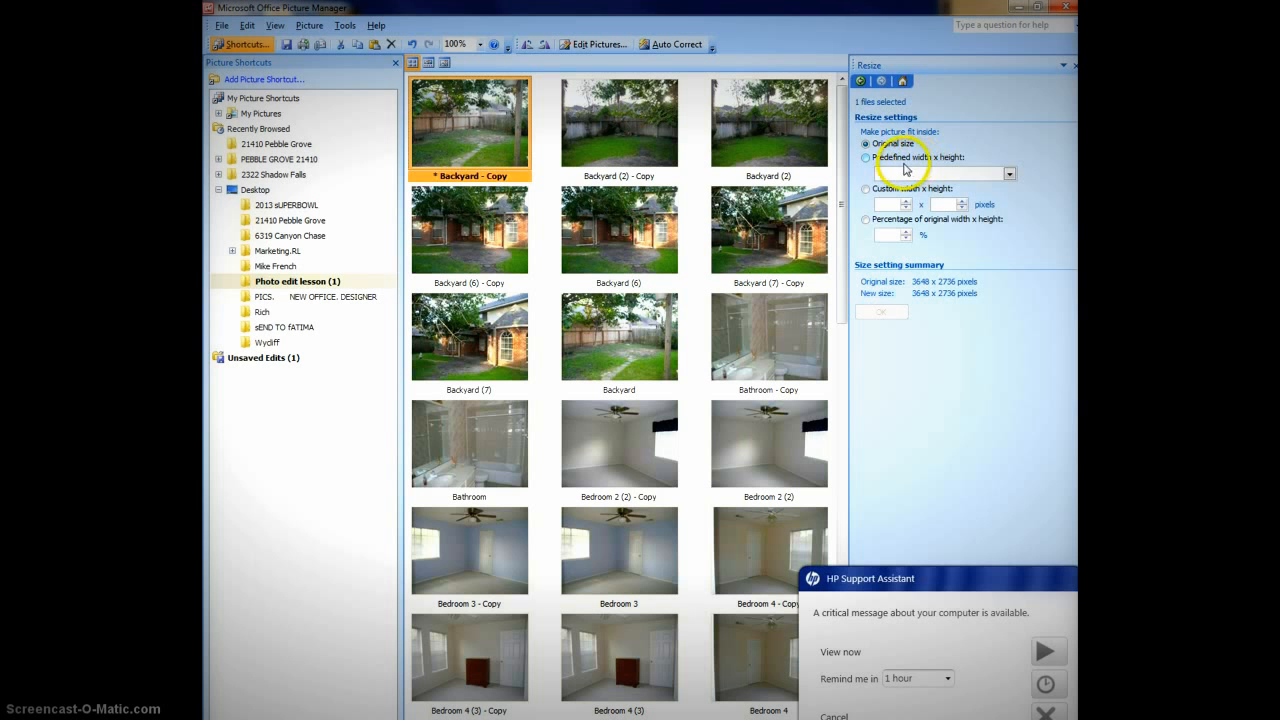
{"action": "left_click", "coordinate": [1010, 175]}
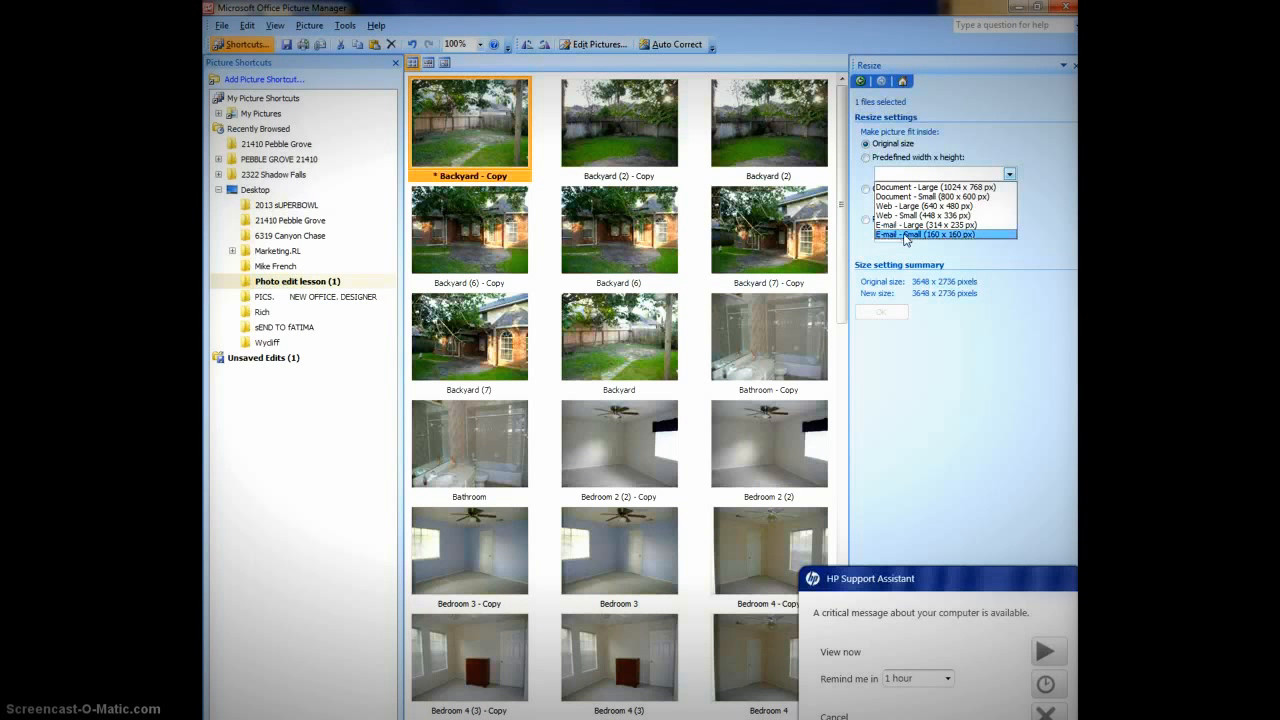
{"action": "left_click", "coordinate": [860, 84]}
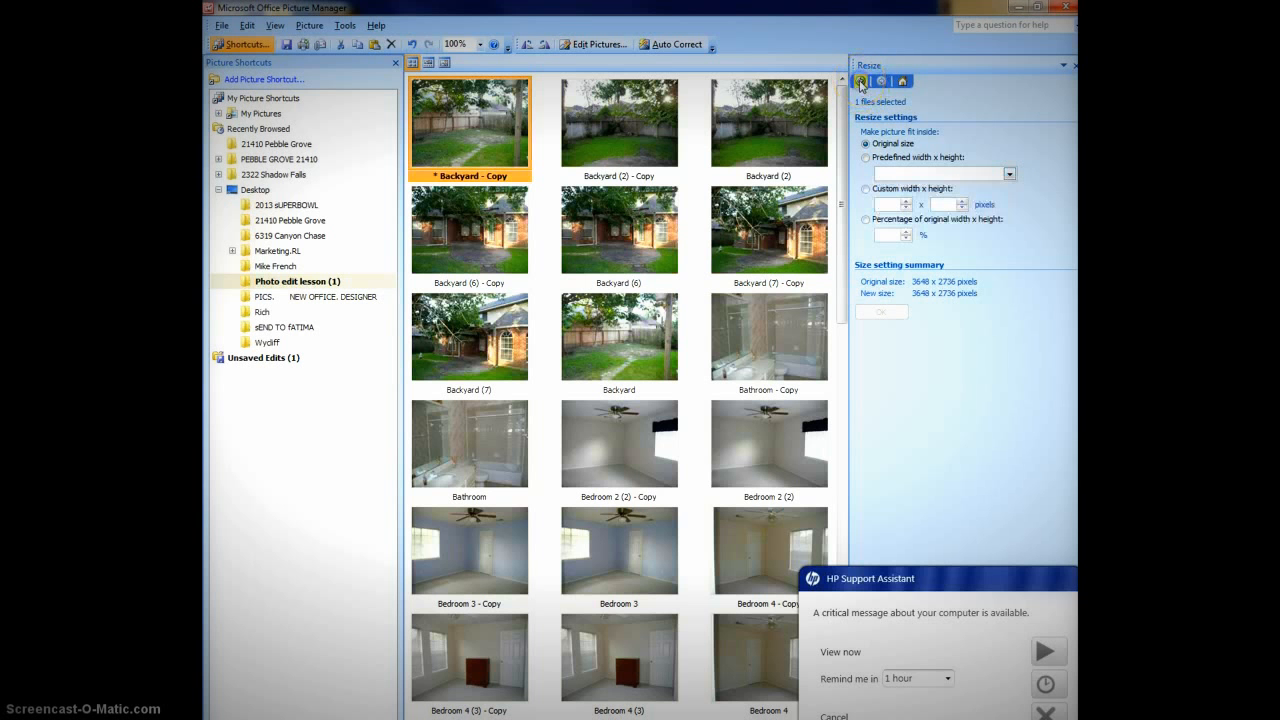
{"action": "left_click", "coordinate": [860, 84]}
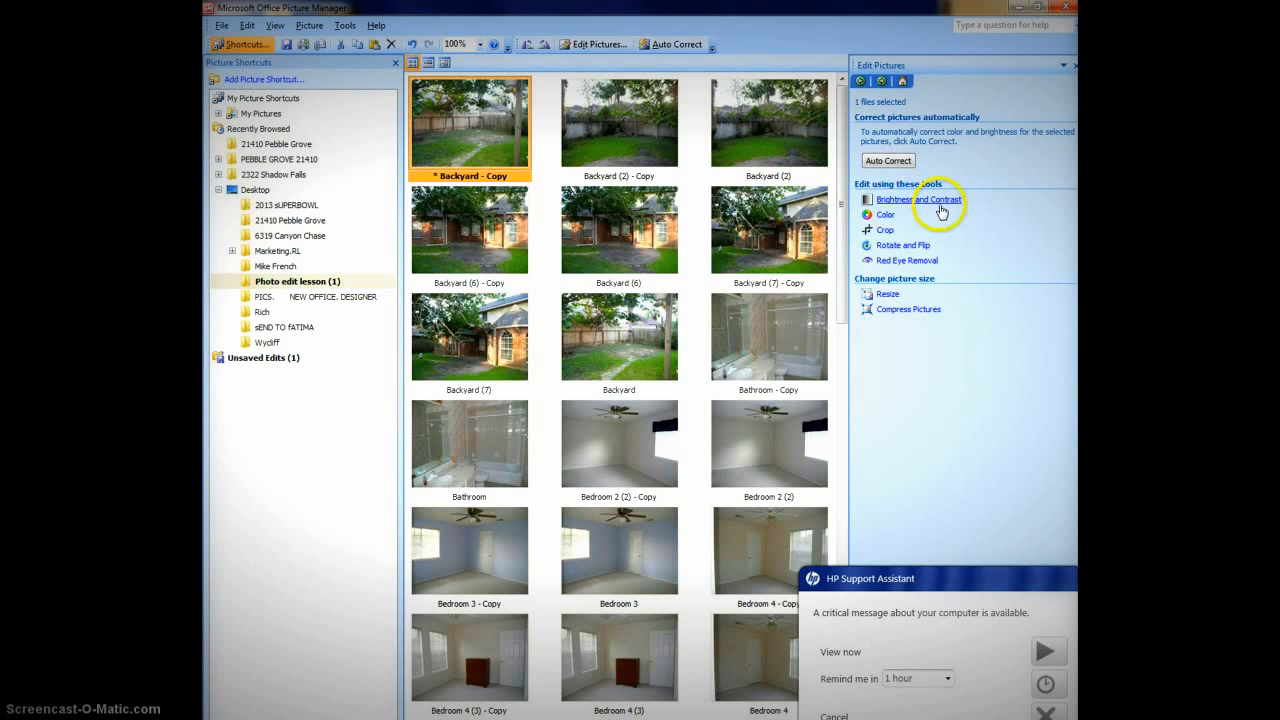
{"action": "left_click", "coordinate": [911, 207]}
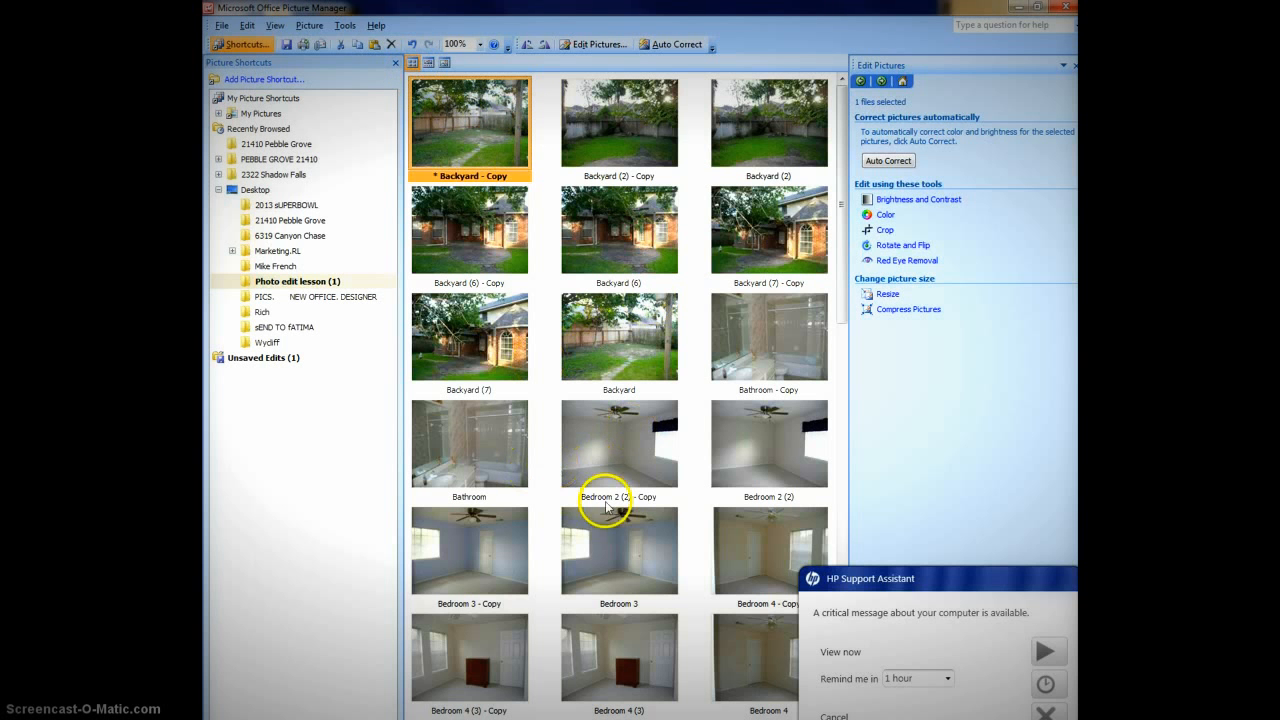
{"action": "scroll", "coordinate": [575, 467], "scroll_direction": "down", "scroll_amount": 1}
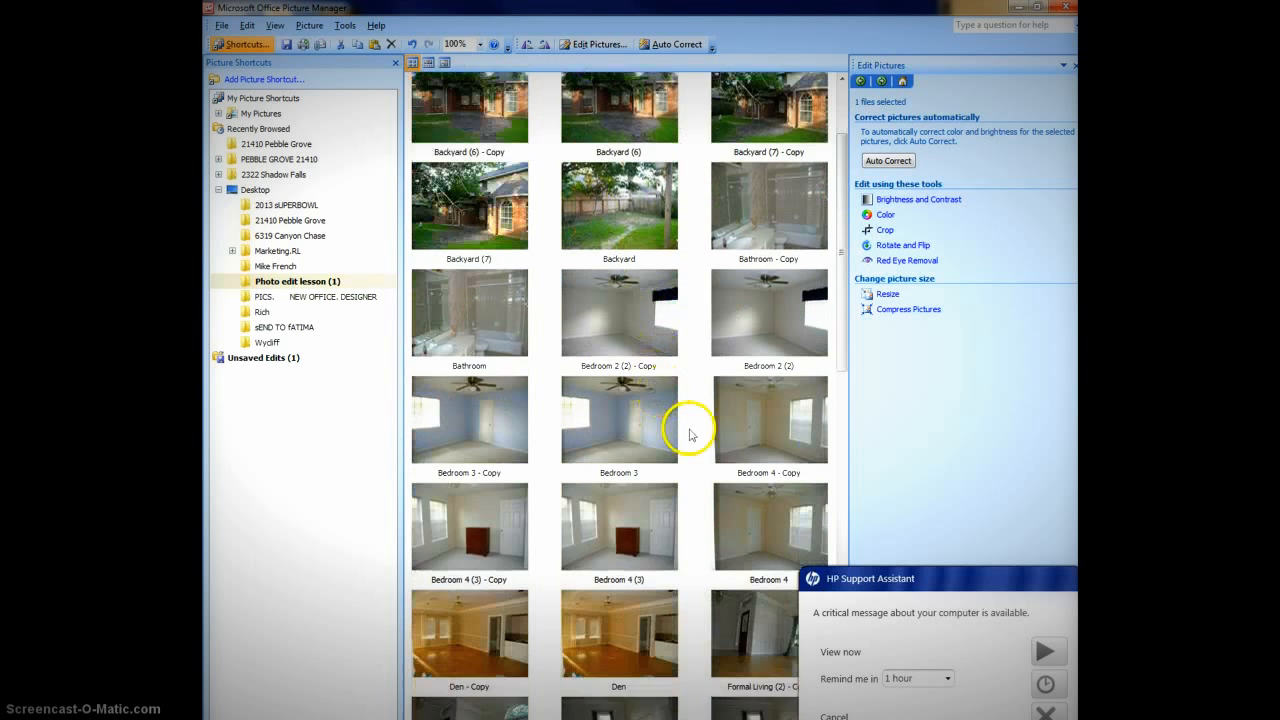
{"action": "scroll", "coordinate": [677, 405], "scroll_direction": "up", "scroll_amount": 1}
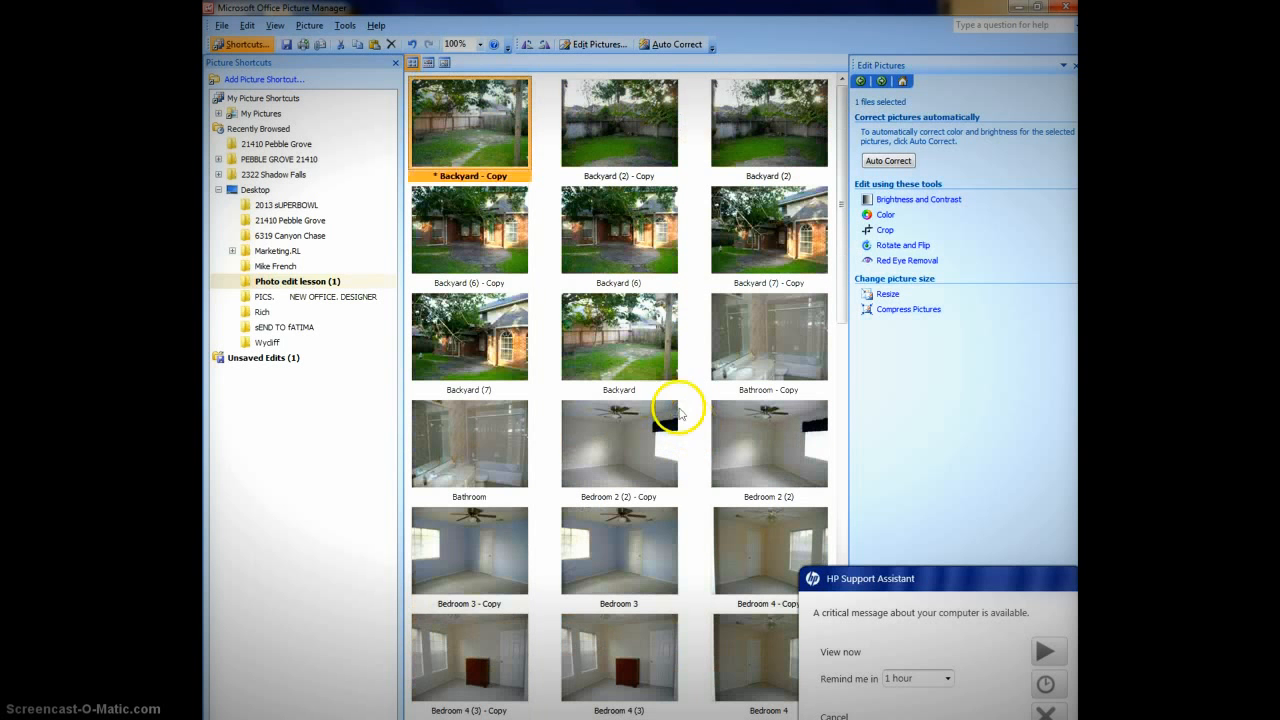
Step: Try the single picture view, switch to the filmstrip view, and select the Backyard (2) - Copy picture
{"action": "left_click", "coordinate": [445, 63]}
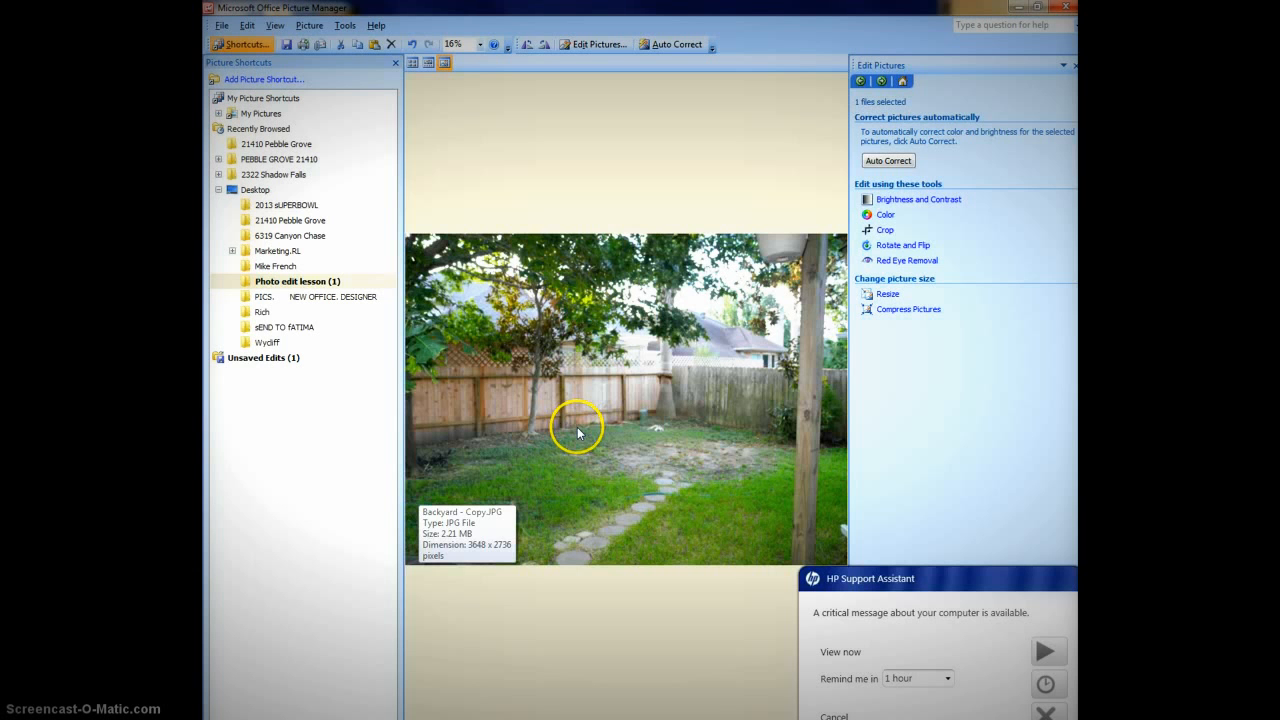
{"action": "left_click", "coordinate": [428, 63]}
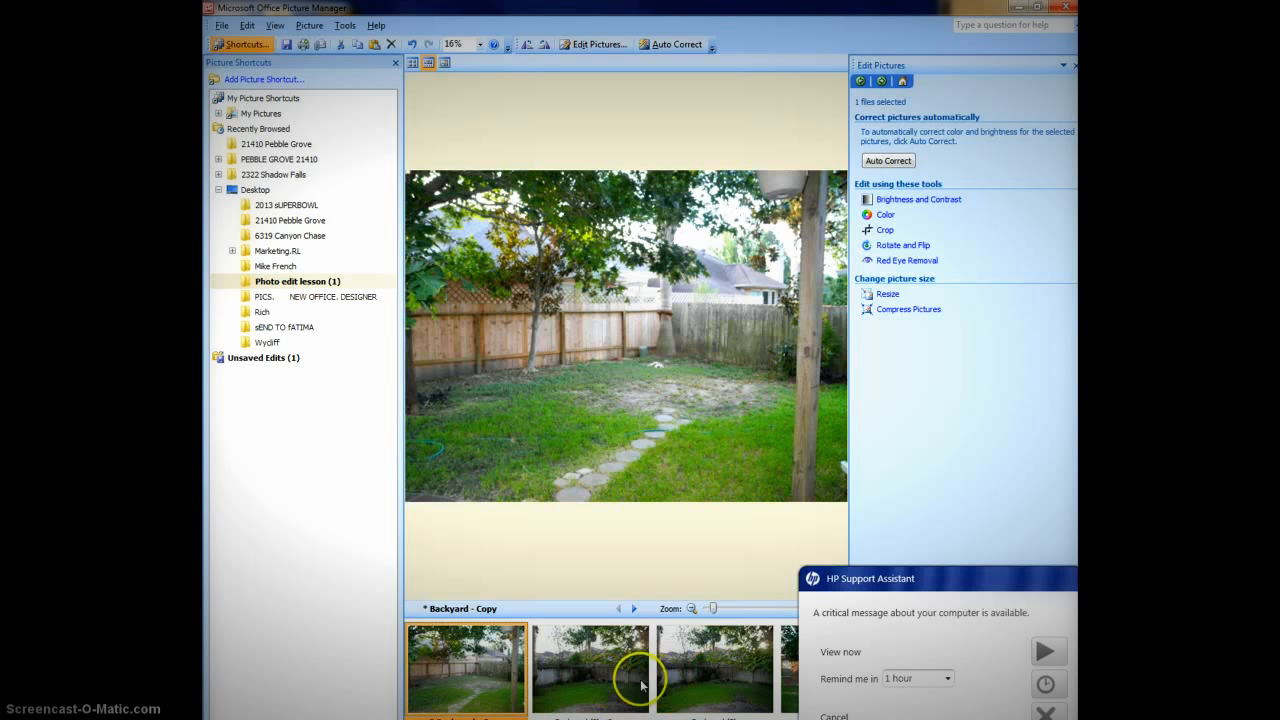
{"action": "left_click", "coordinate": [590, 684]}
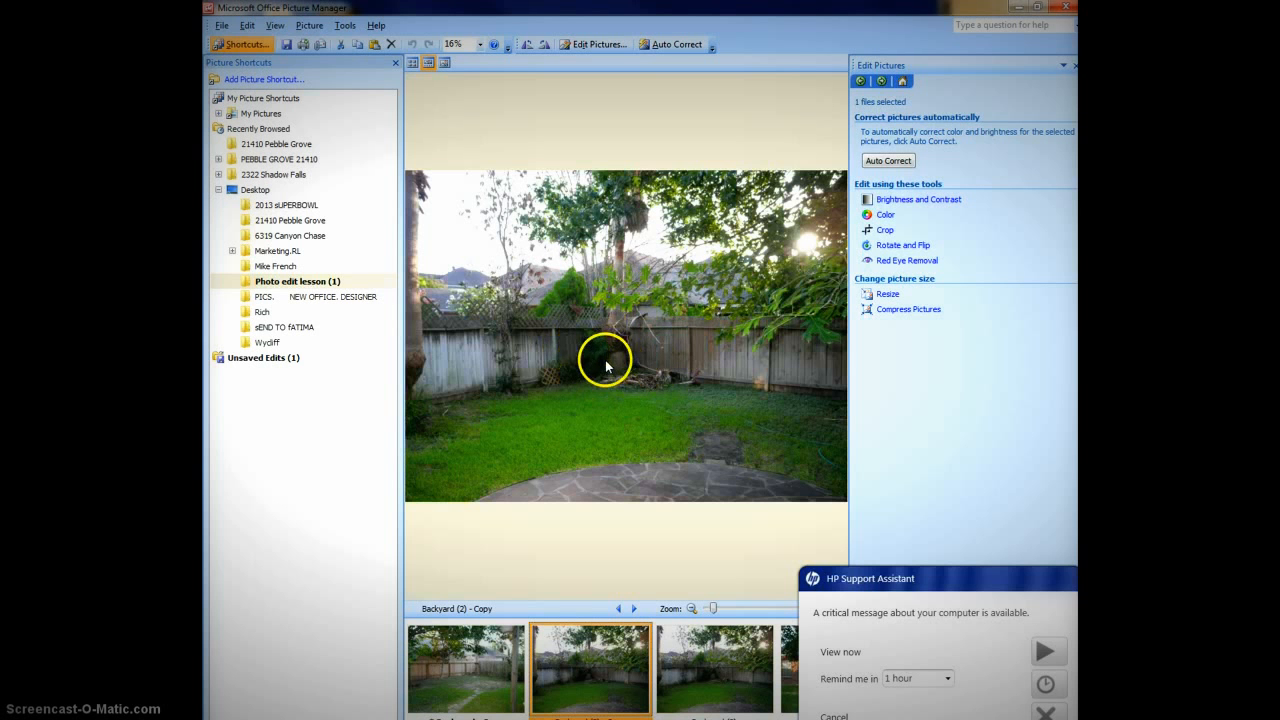
Step: Set the brightness of the Backyard (2) - Copy picture to 24
{"action": "left_click", "coordinate": [920, 204]}
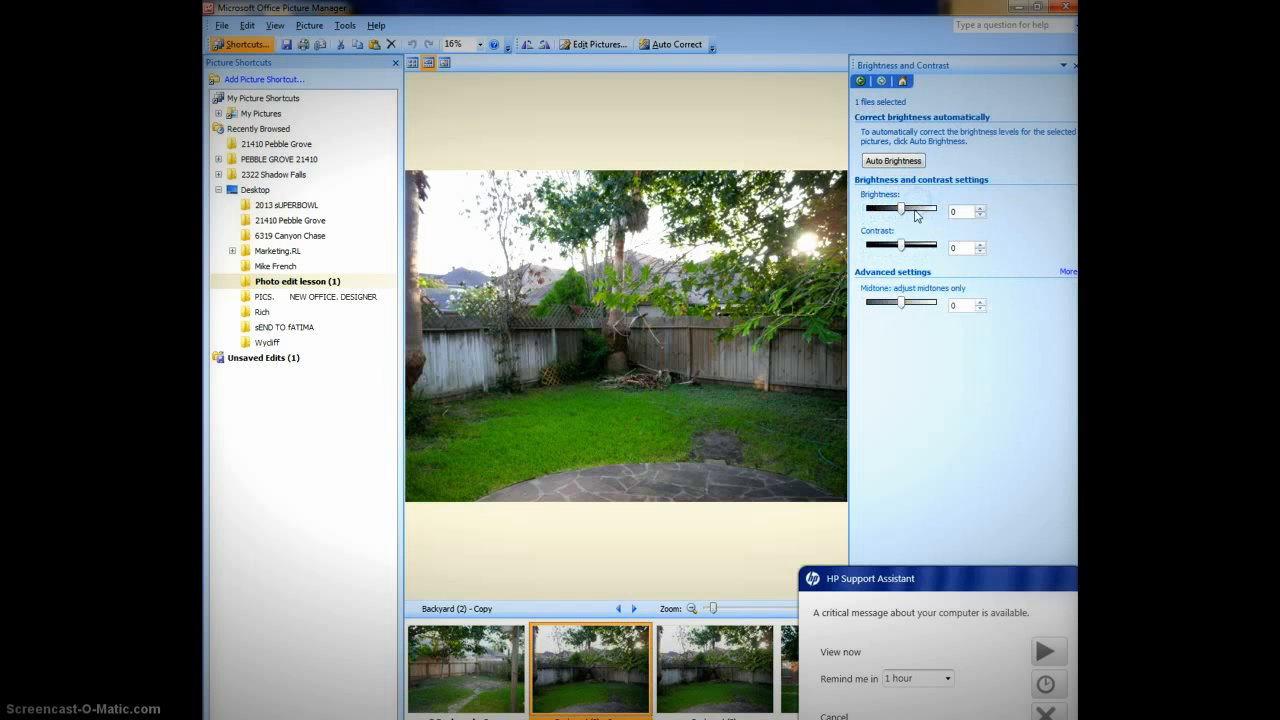
{"action": "double_click", "coordinate": [980, 210]}
{"action": "left_click", "coordinate": [980, 207]}
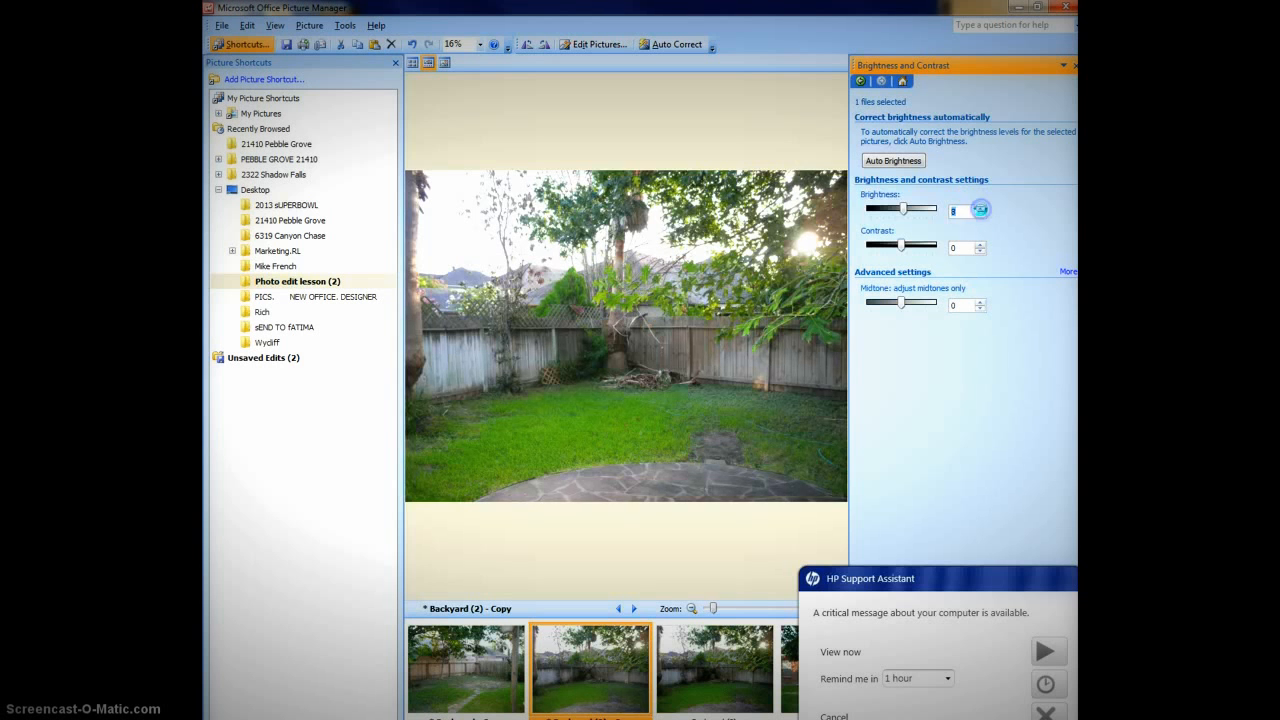
{"action": "left_click", "coordinate": [980, 207]}
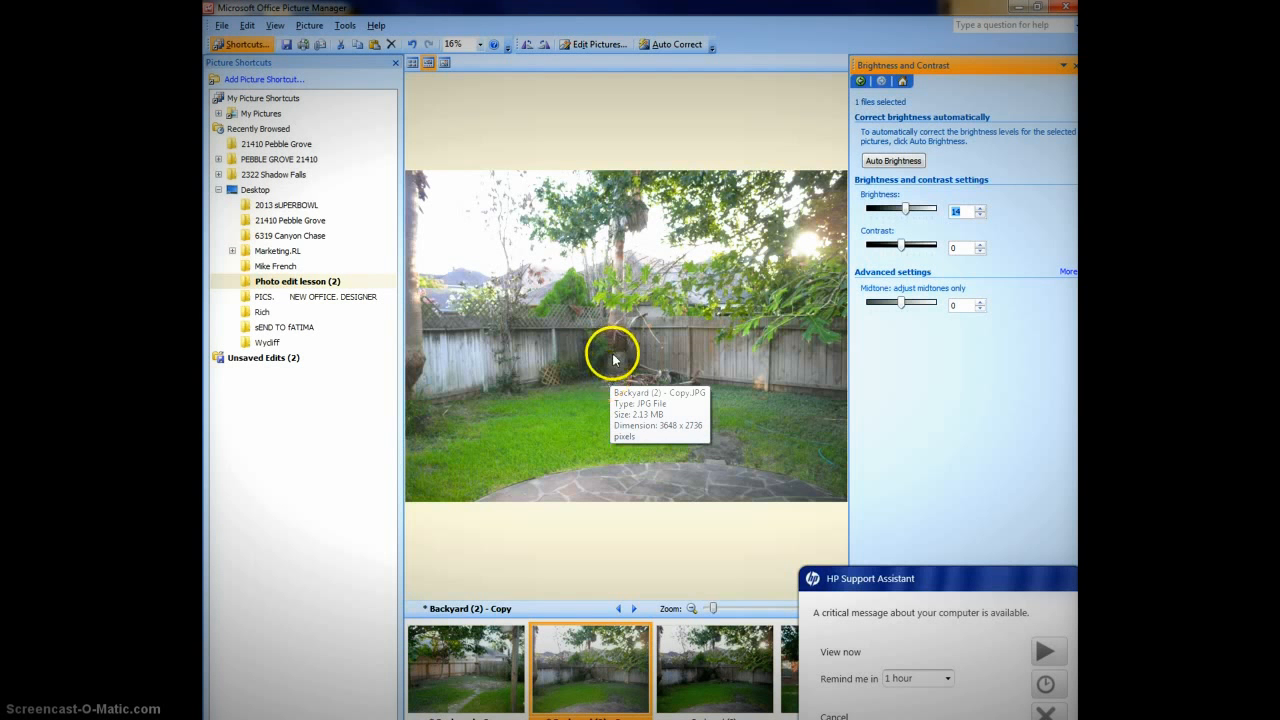
{"action": "left_click", "coordinate": [980, 208]}
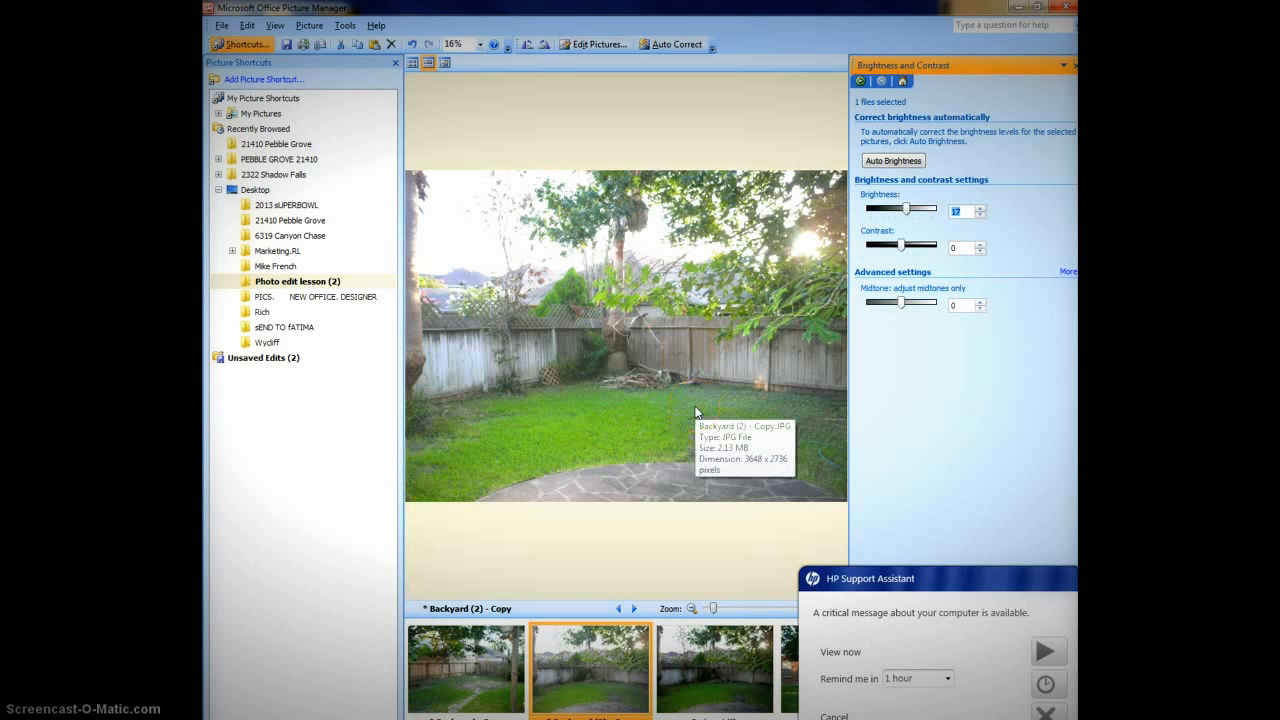
{"action": "left_click", "coordinate": [980, 208]}
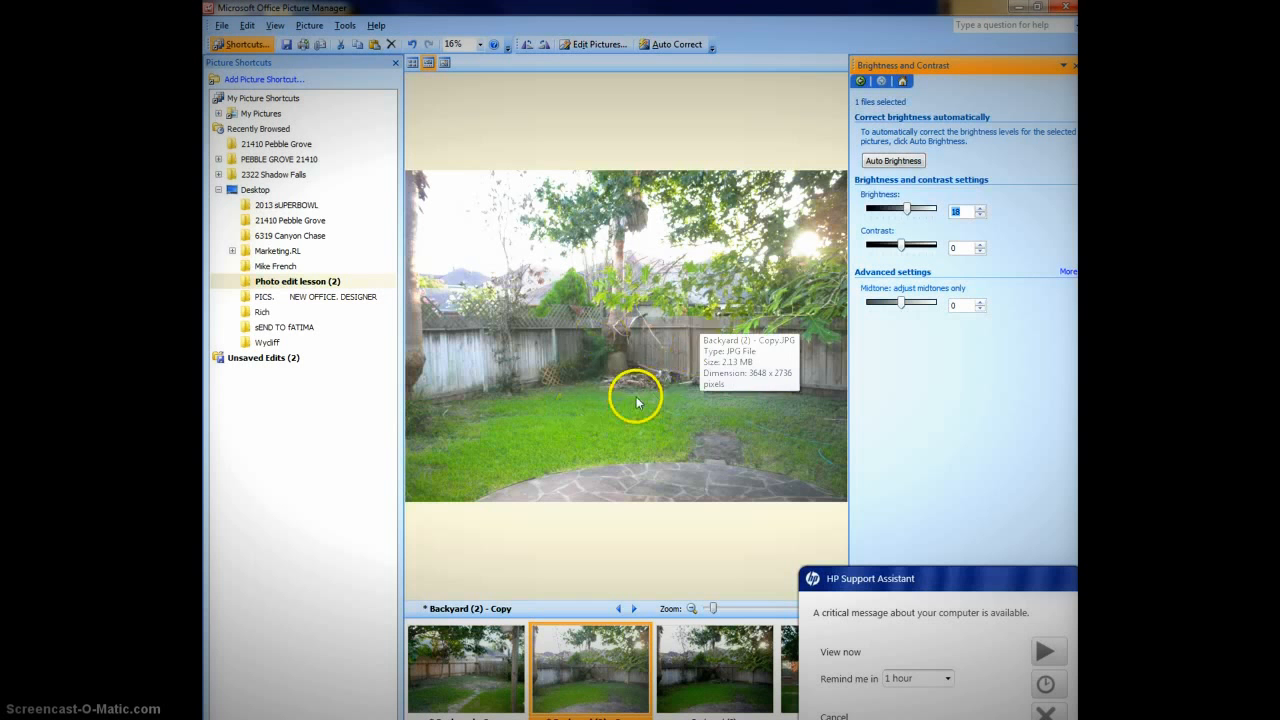
{"action": "left_click", "coordinate": [981, 210]}
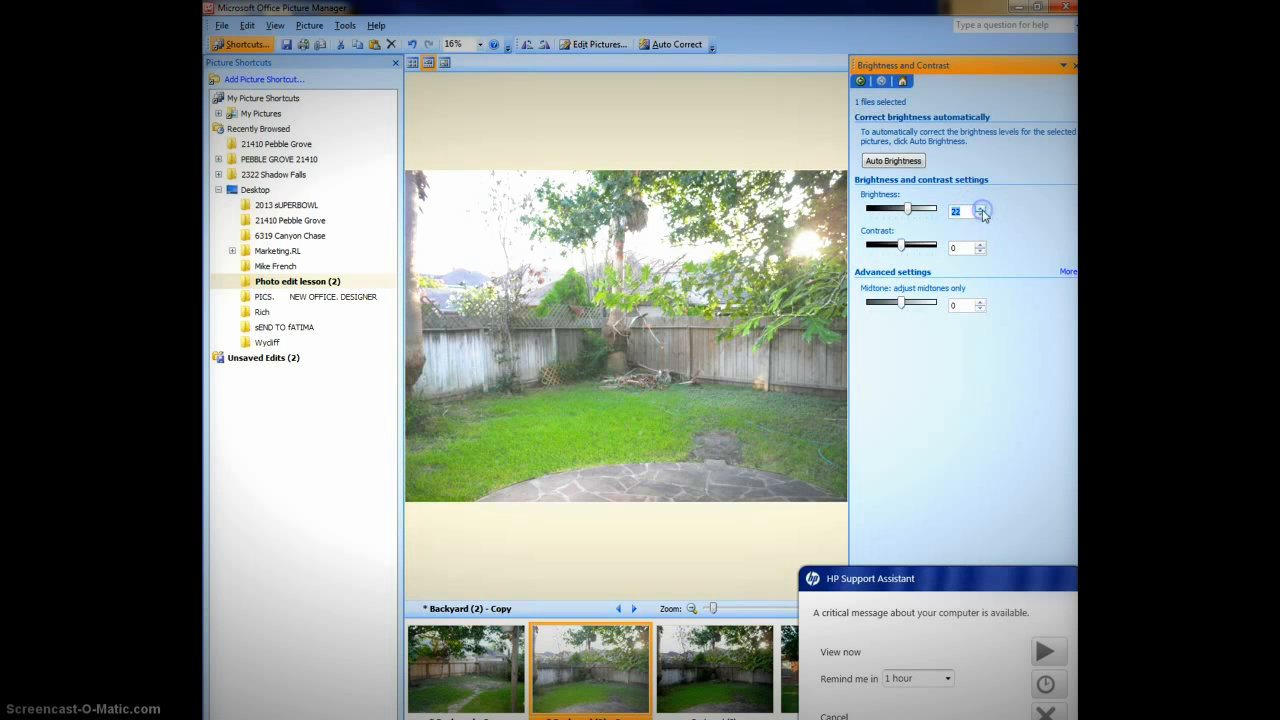
{"action": "left_click", "coordinate": [981, 211]}
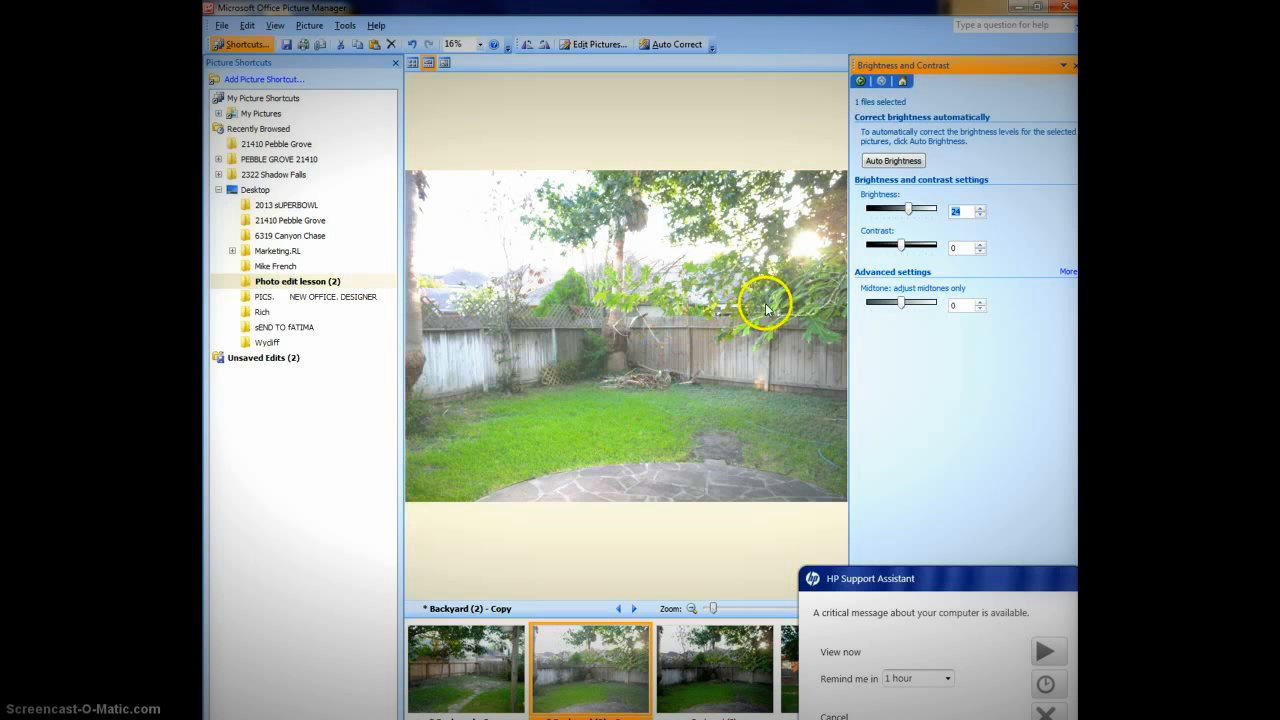
Step: Increase the contrast of the Backyard (2) - Copy picture to about 33
{"action": "left_click", "coordinate": [981, 249]}
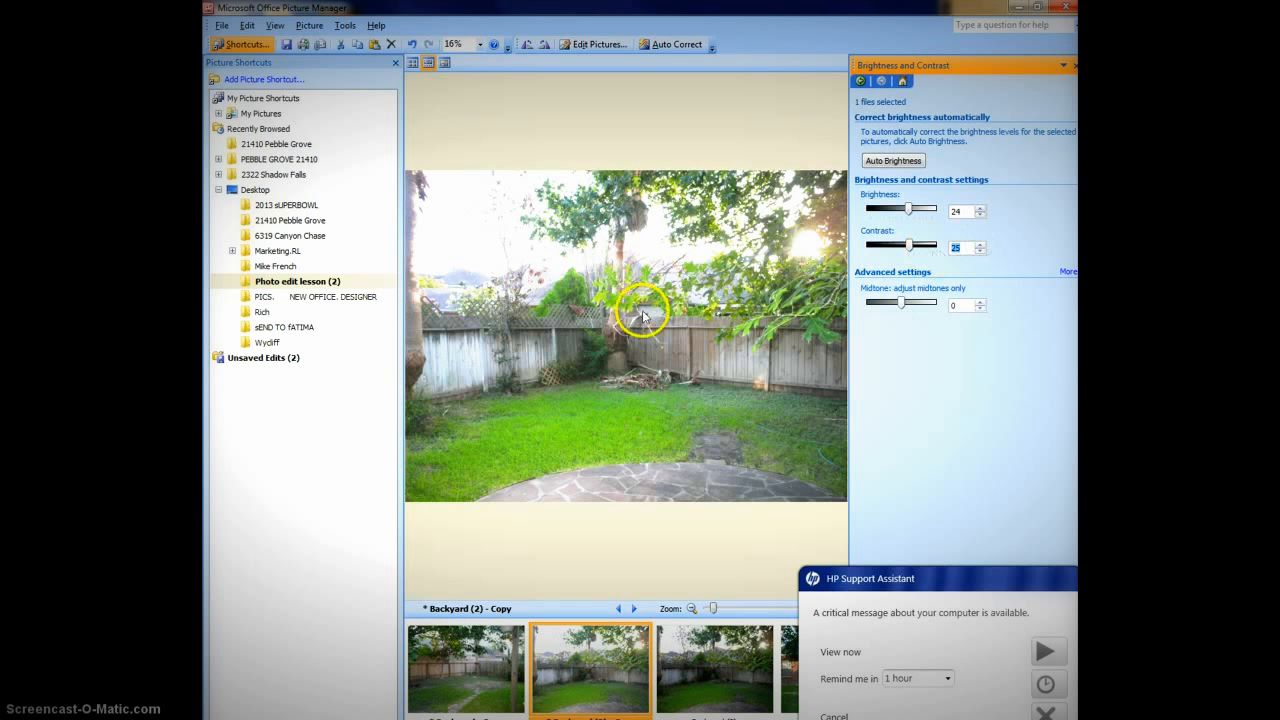
{"action": "left_click", "coordinate": [981, 251]}
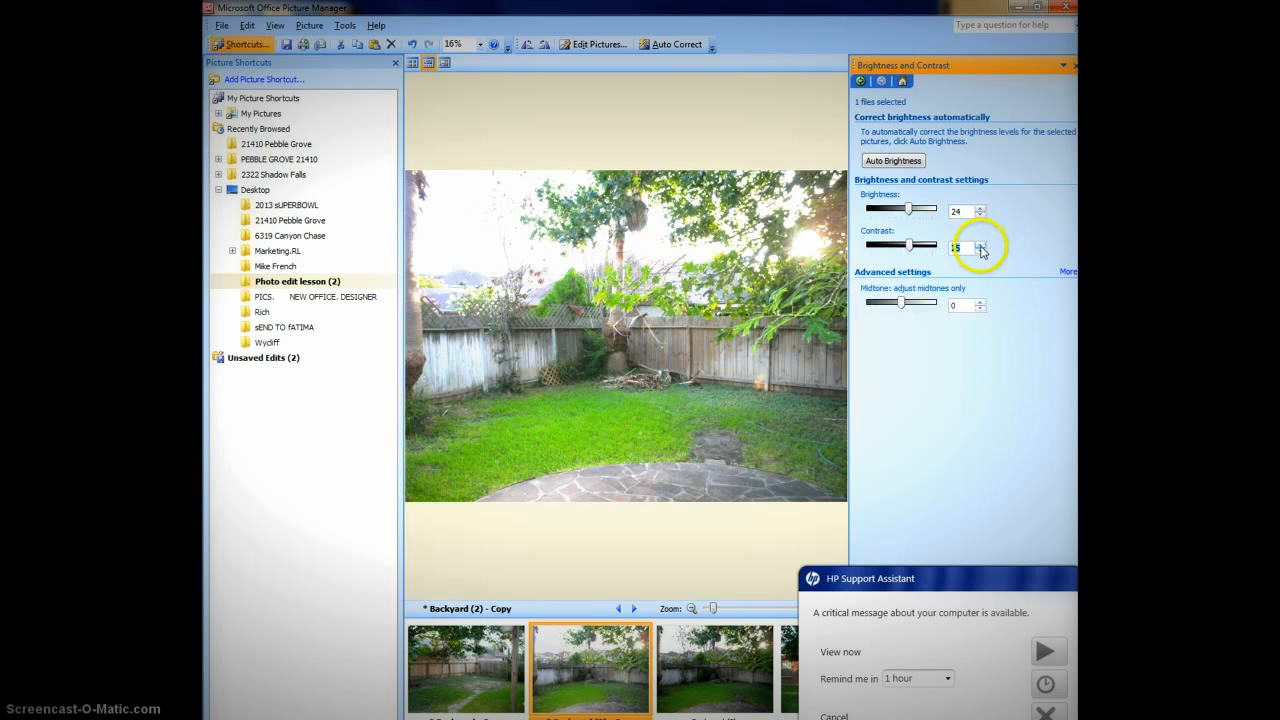
{"action": "left_click", "coordinate": [980, 244]}
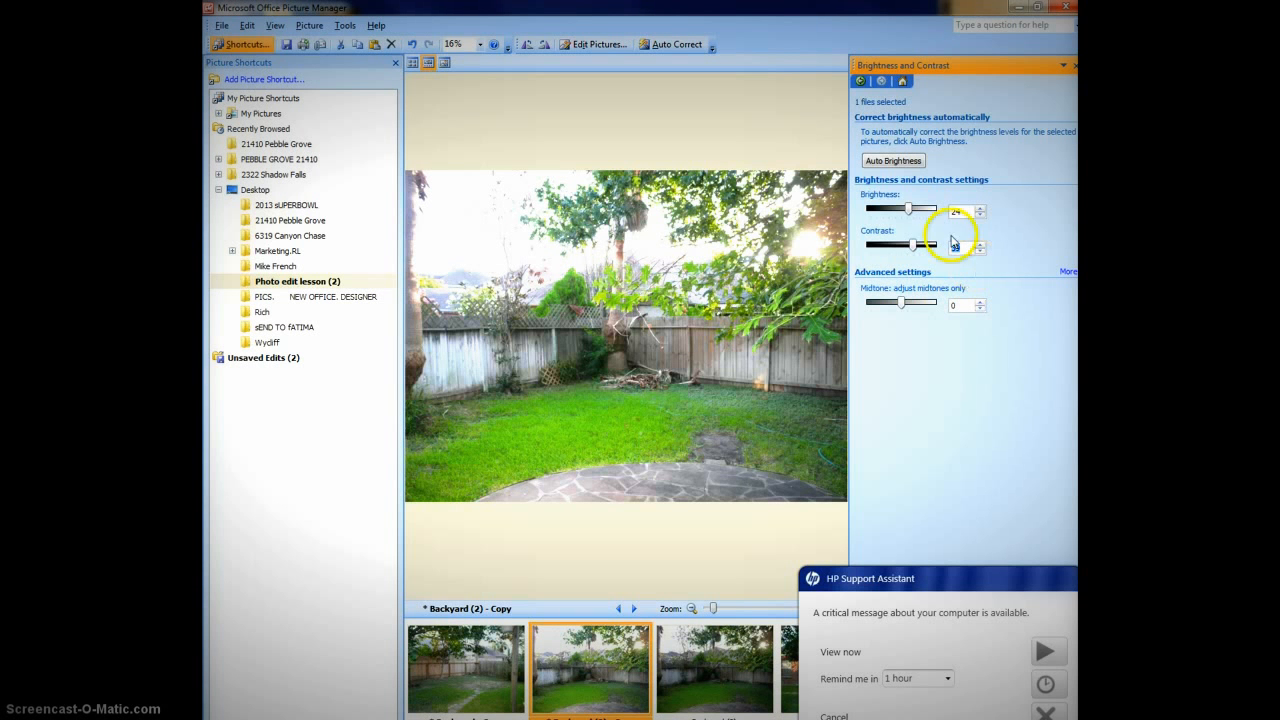
Step: Save the edited Backyard (2) - Copy picture and compare it with the original Backyard (2) picture
{"action": "left_click", "coordinate": [287, 46]}
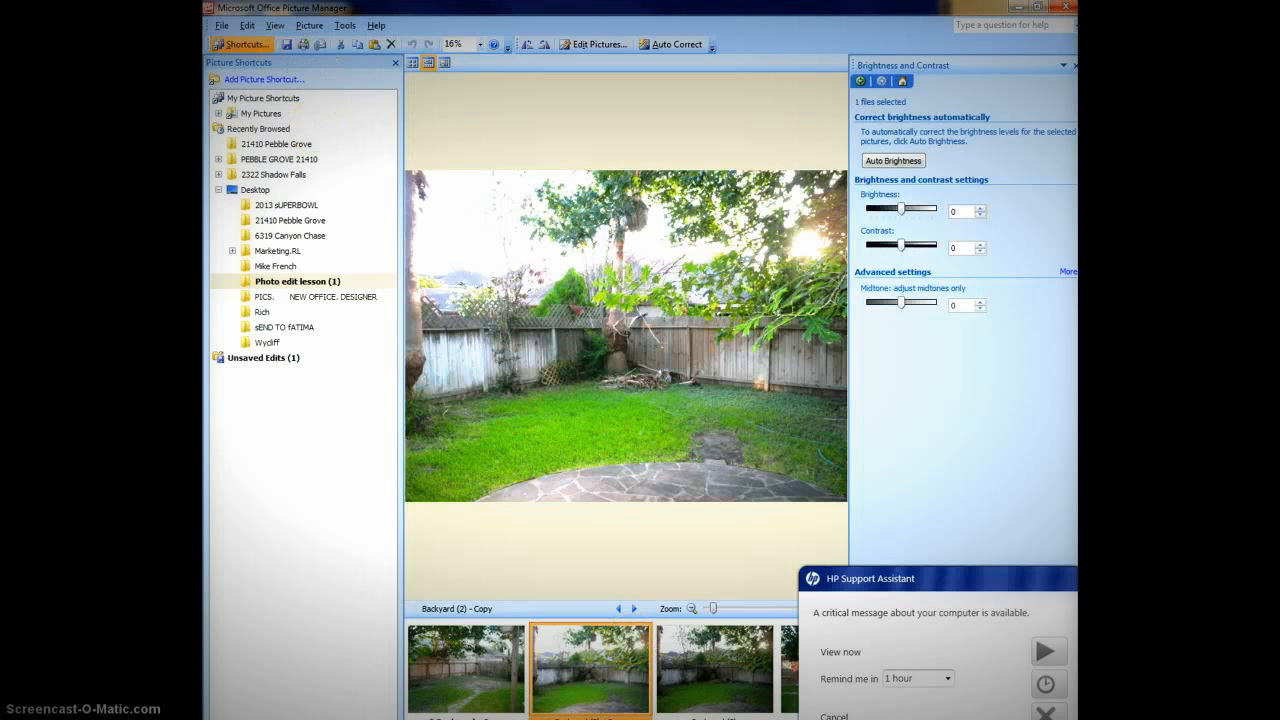
{"action": "left_click", "coordinate": [693, 667]}
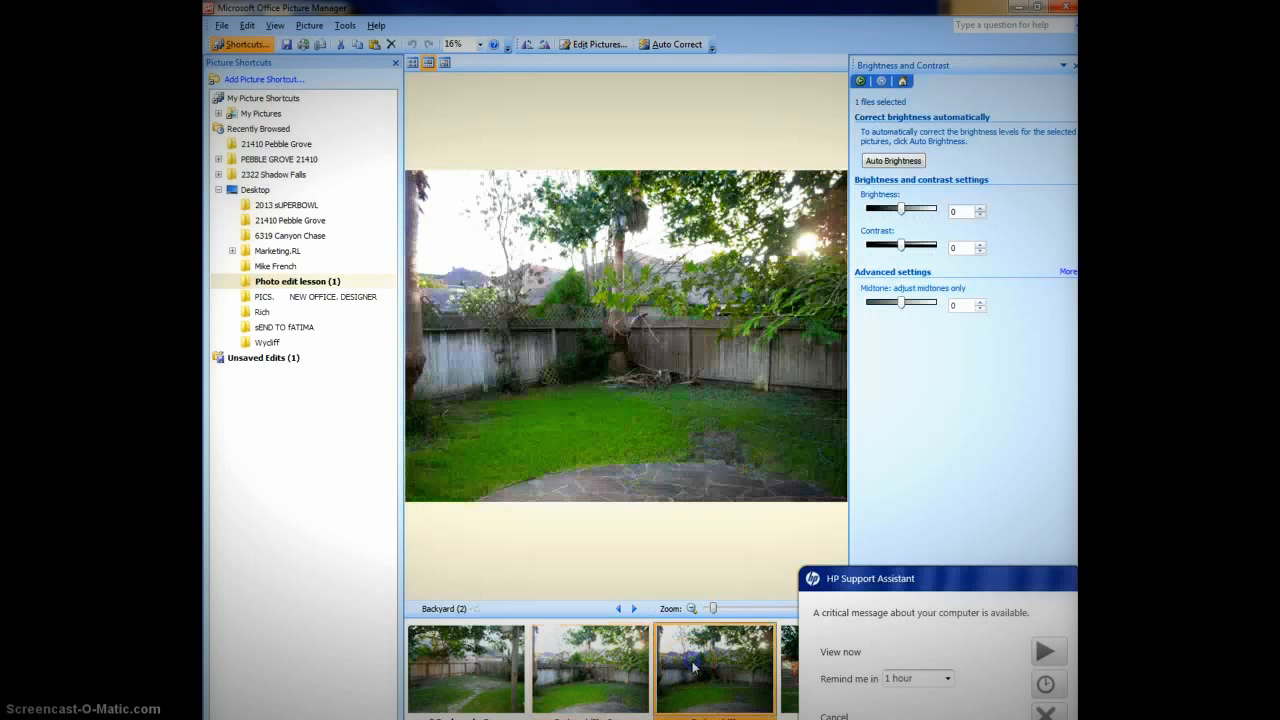
{"action": "left_click", "coordinate": [581, 686]}
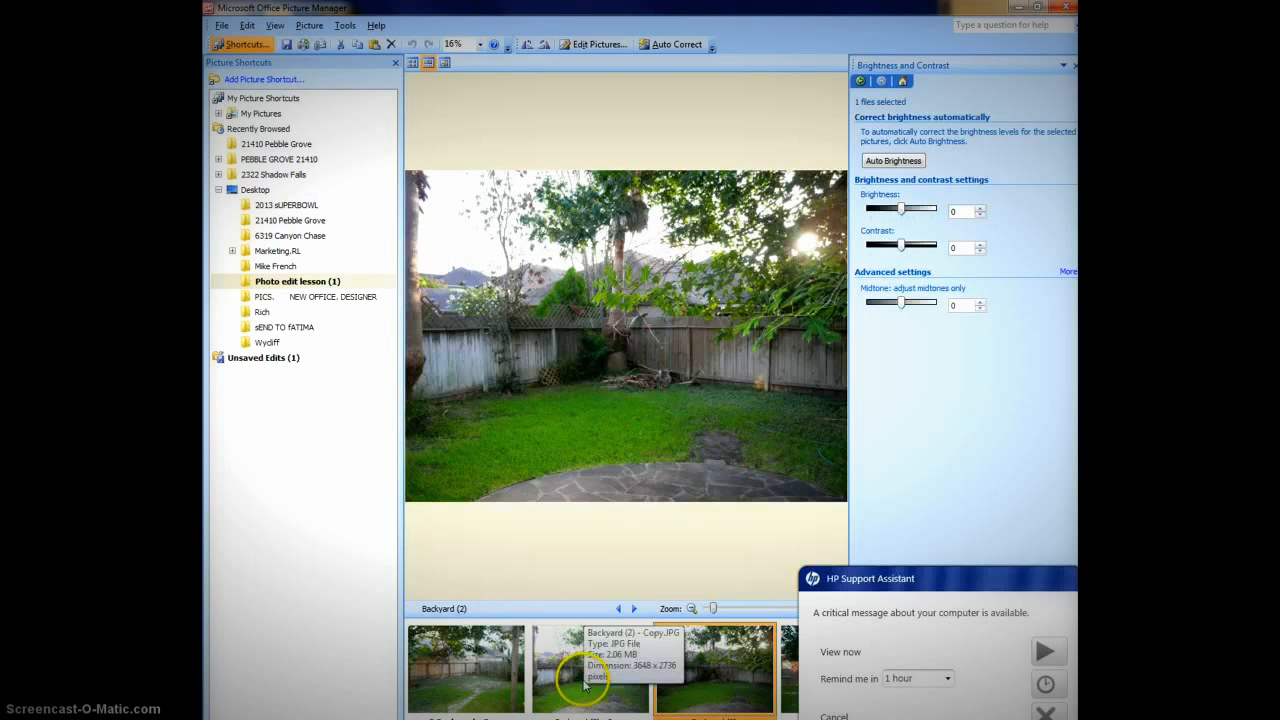
{"action": "left_click", "coordinate": [695, 675]}
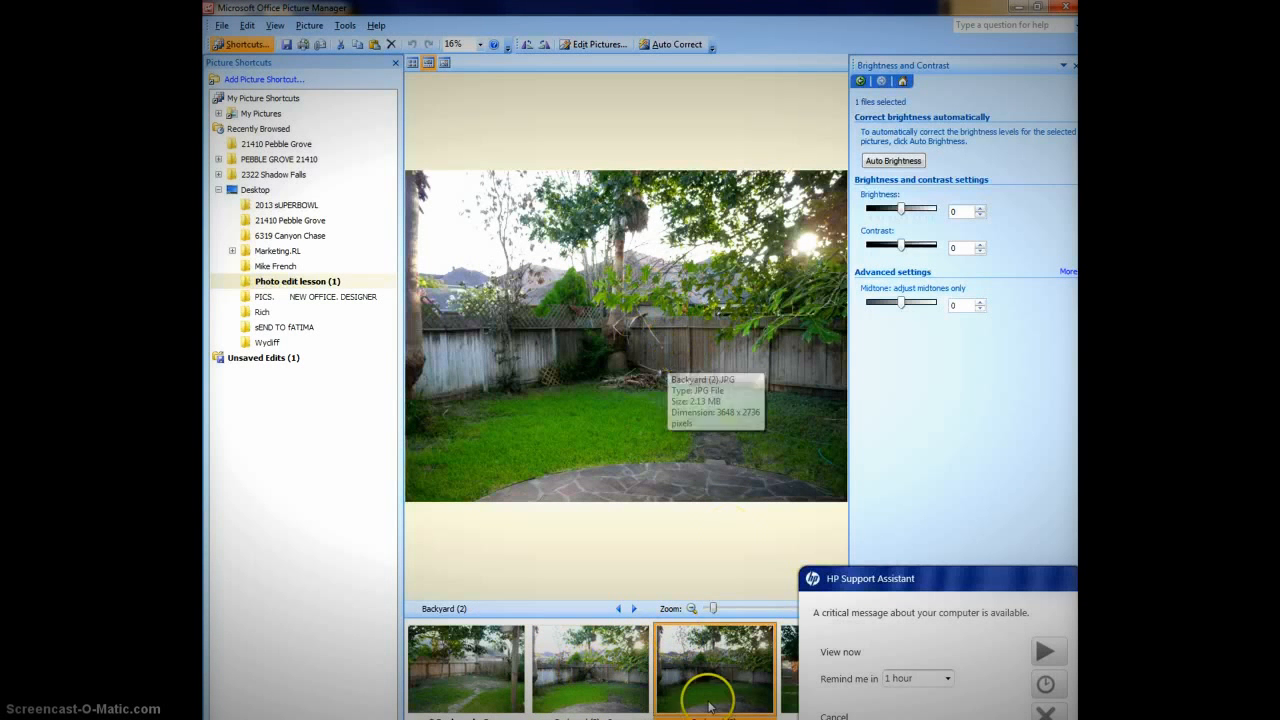
{"action": "left_click", "coordinate": [573, 660]}
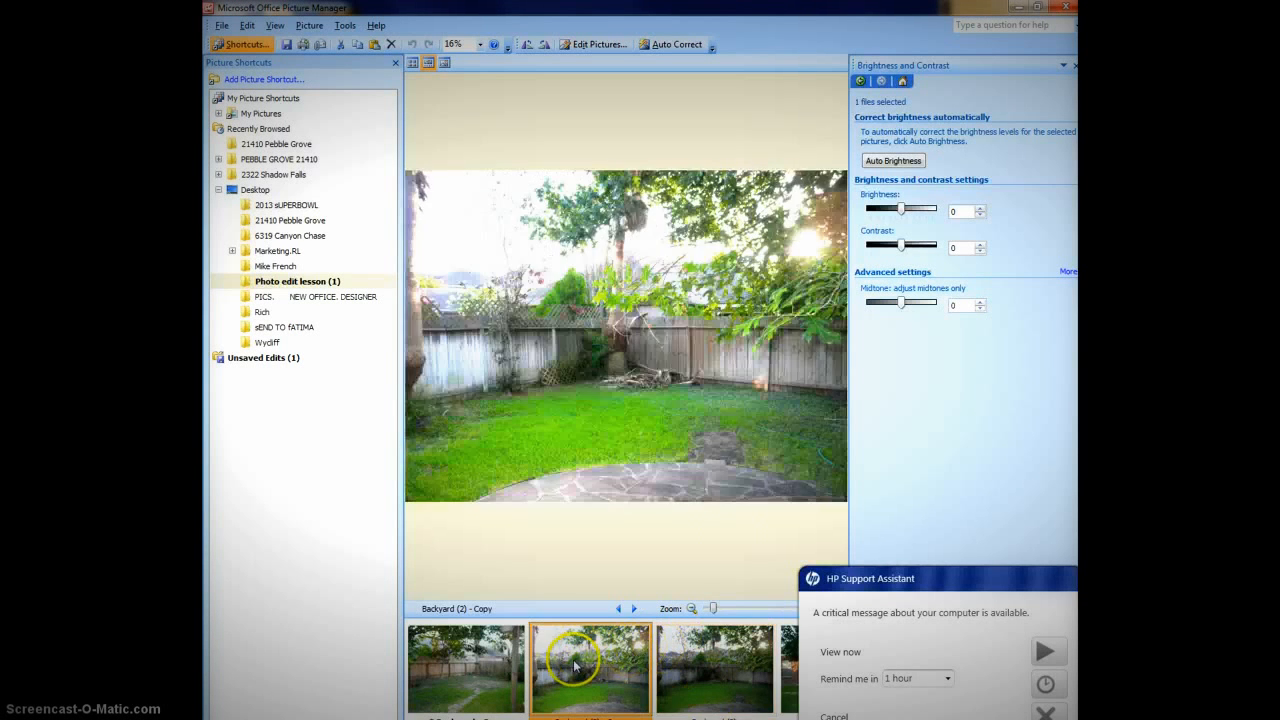
{"action": "left_click", "coordinate": [706, 674]}
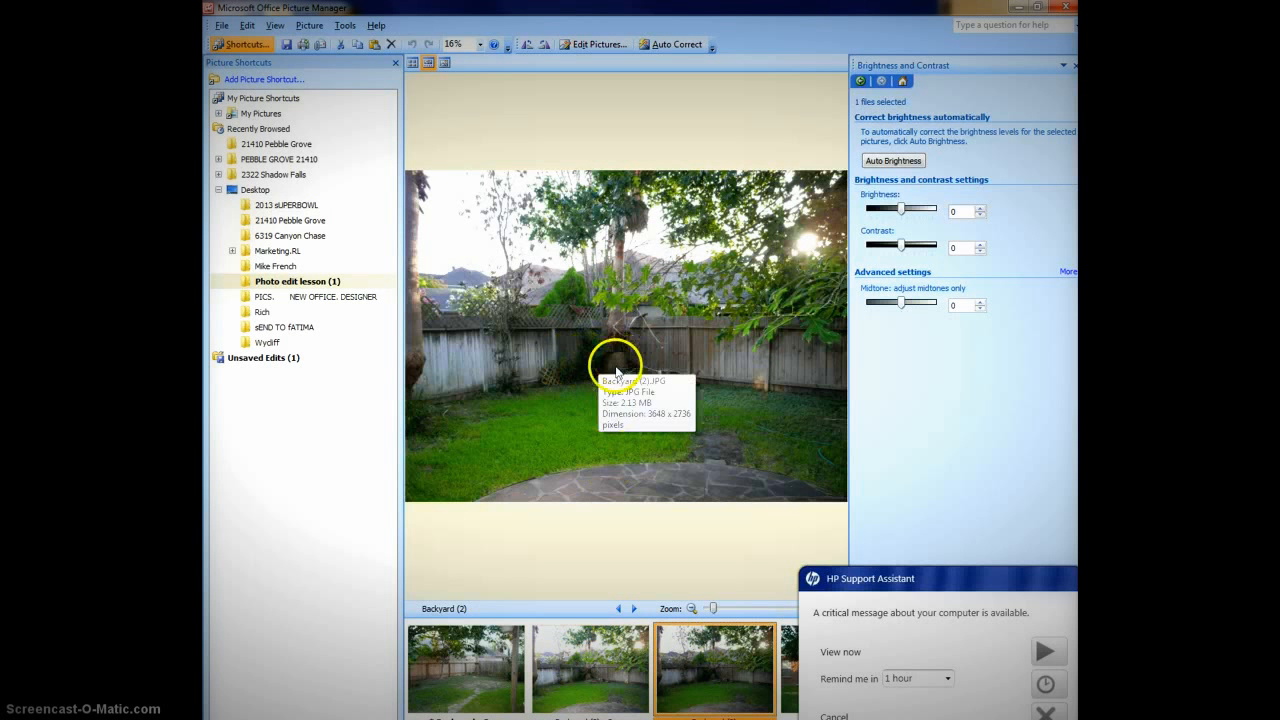
{"action": "left_click", "coordinate": [607, 670]}
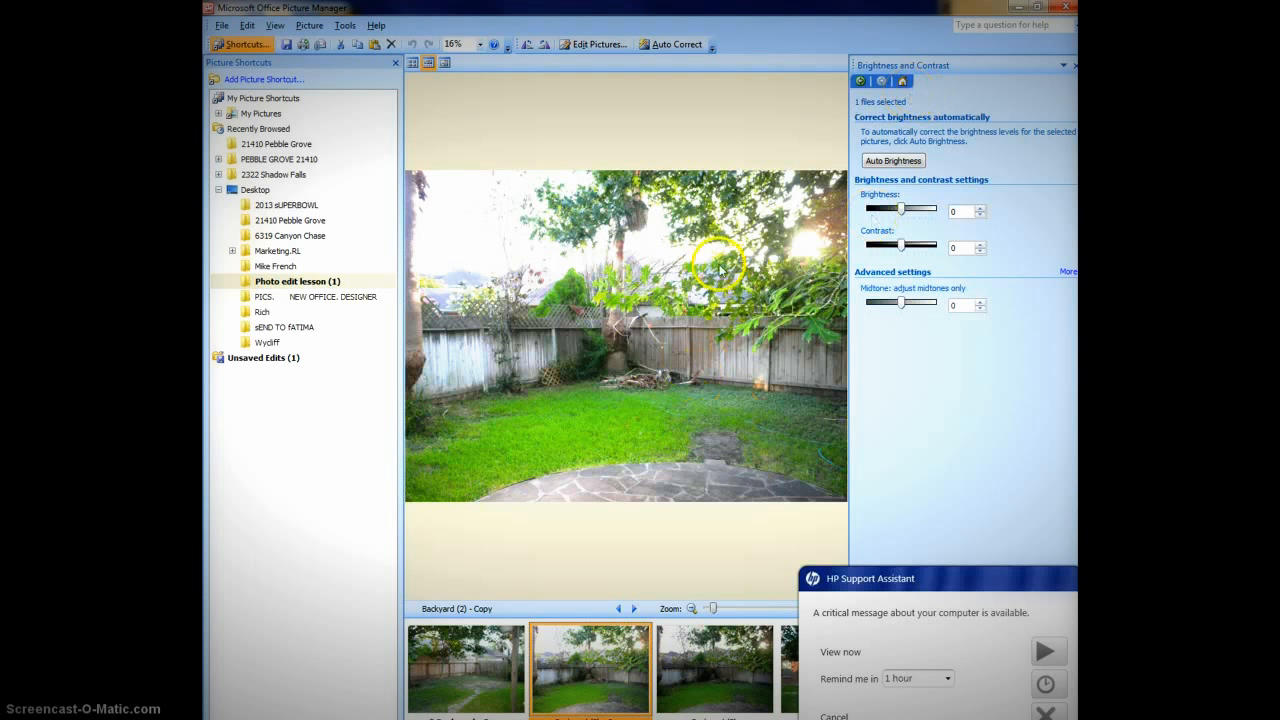
Step: Increase the color saturation of the Backyard (2) - Copy picture to about 14 and compare it with Backyard (2)
{"action": "left_click", "coordinate": [860, 82]}
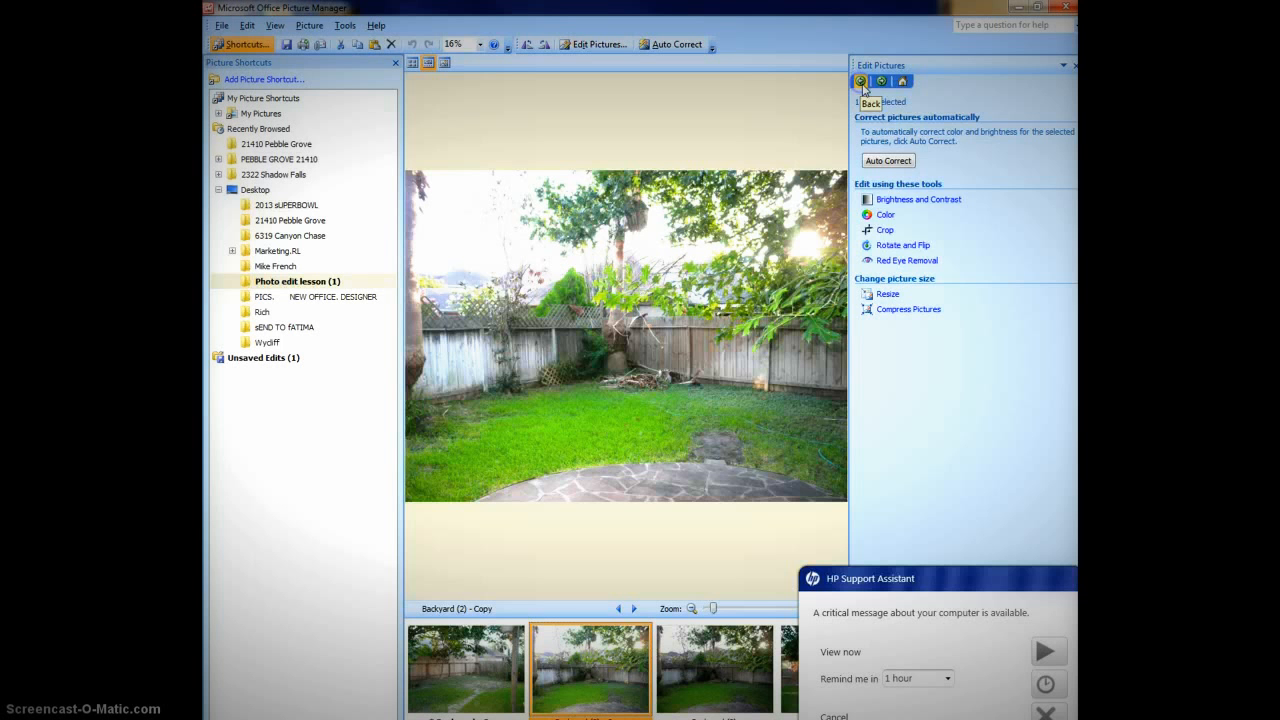
{"action": "left_click", "coordinate": [885, 216]}
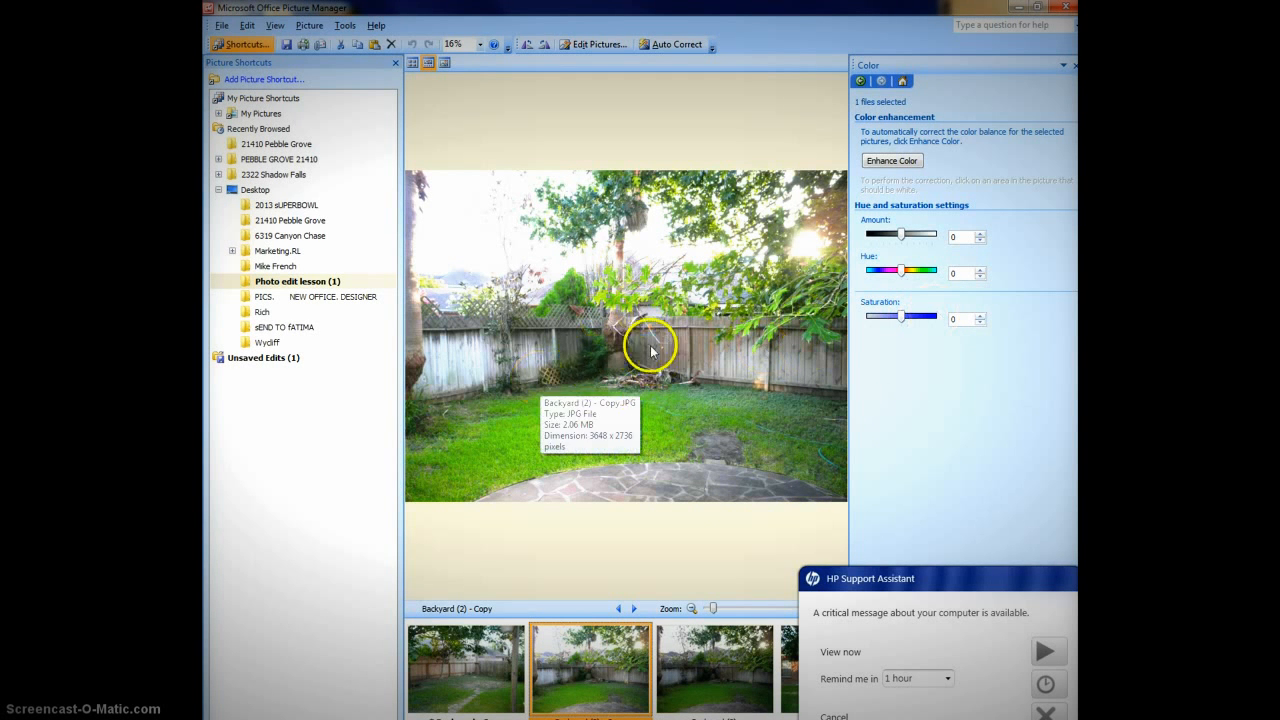
{"action": "left_click", "coordinate": [979, 317]}
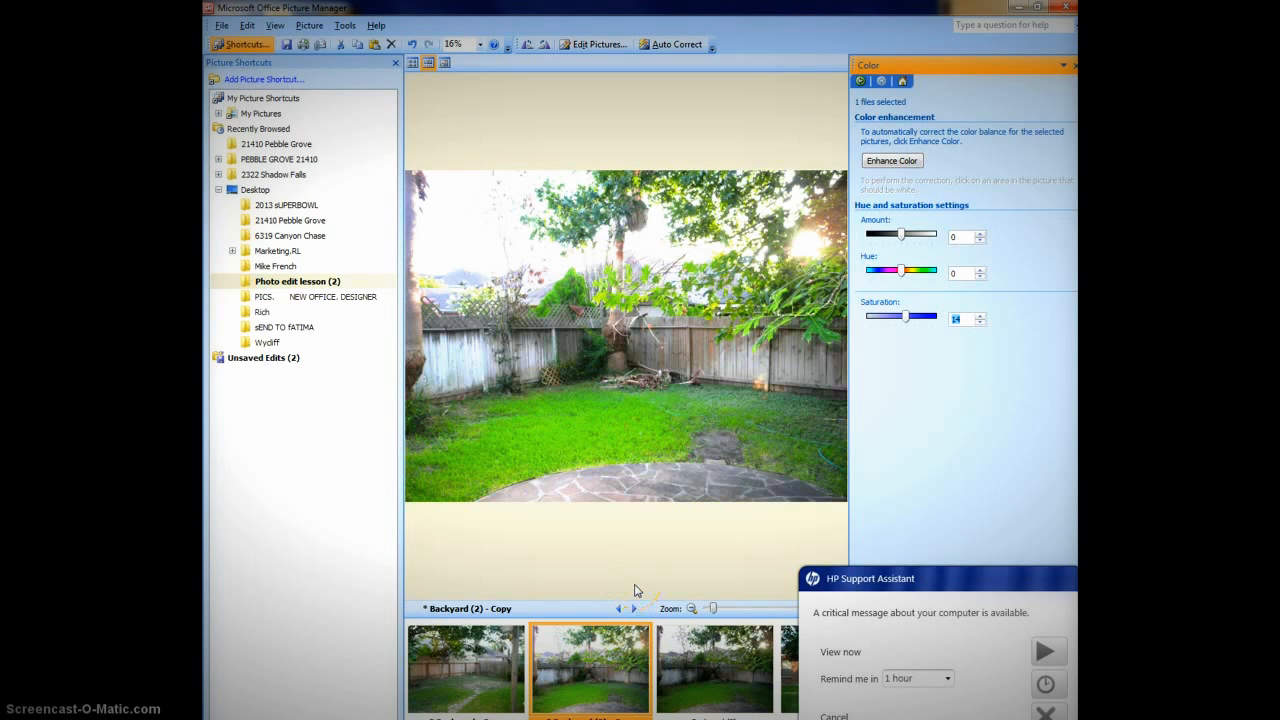
{"action": "left_click", "coordinate": [704, 677]}
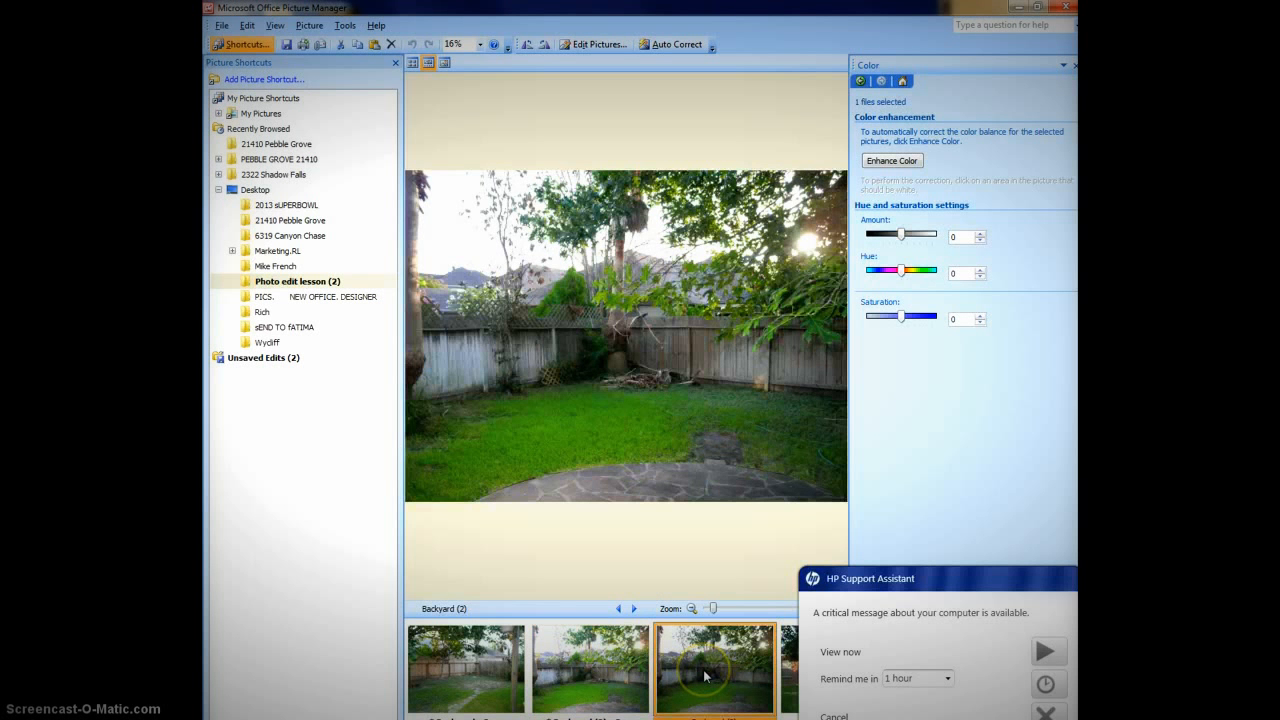
{"action": "left_click", "coordinate": [600, 655]}
Step: Move forward to the Backyard (6) picture and set its brightness to 21
{"action": "left_click", "coordinate": [634, 608]}
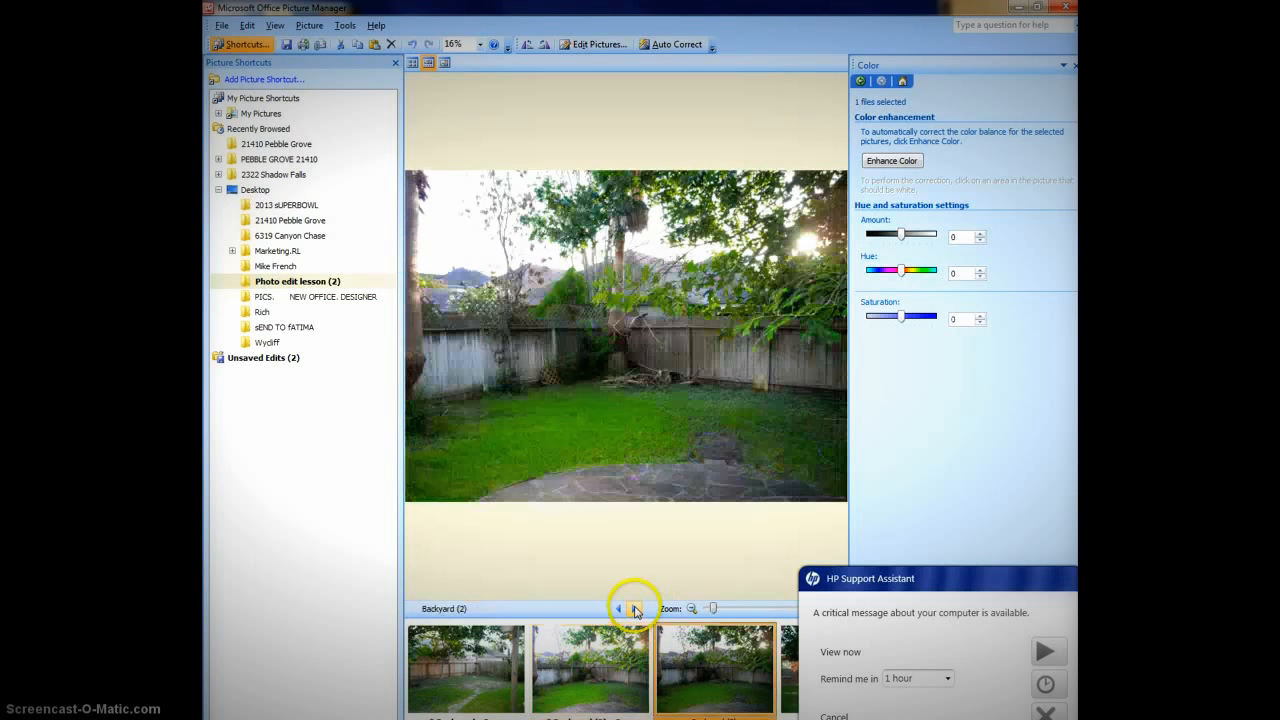
{"action": "left_click", "coordinate": [634, 608]}
{"action": "left_click", "coordinate": [634, 608]}
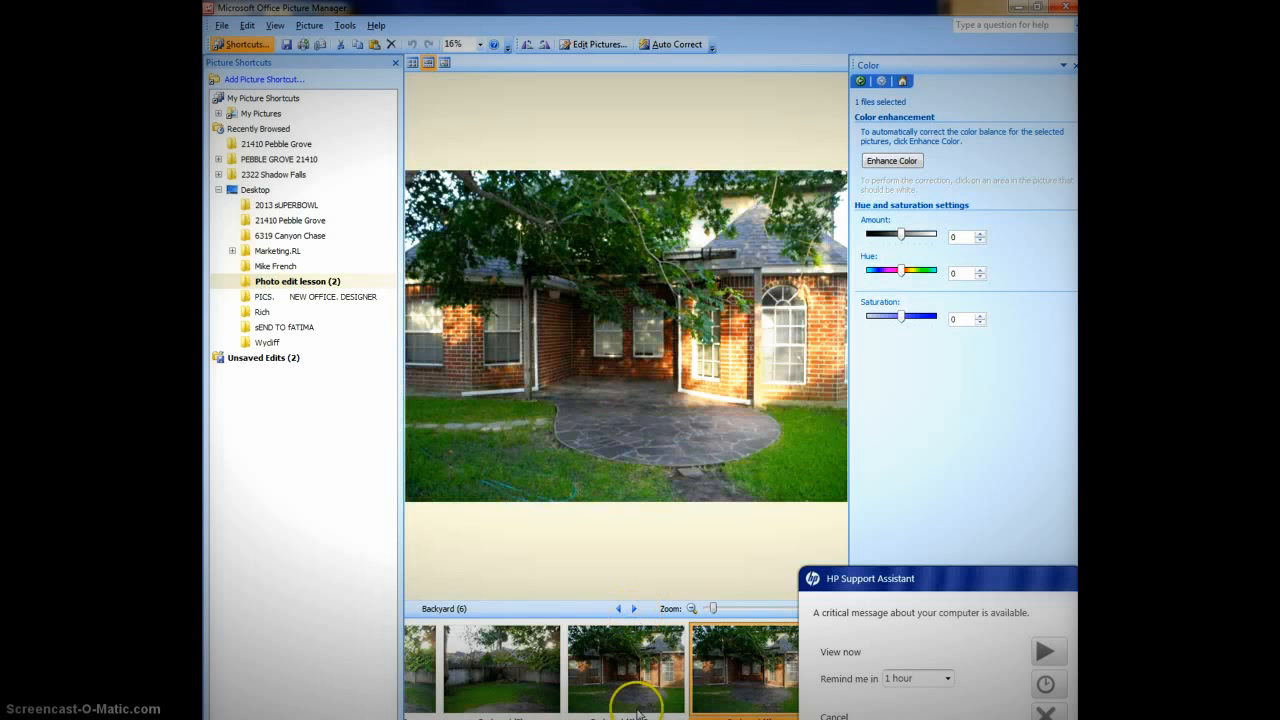
{"action": "left_click", "coordinate": [860, 81]}
{"action": "left_click", "coordinate": [902, 197]}
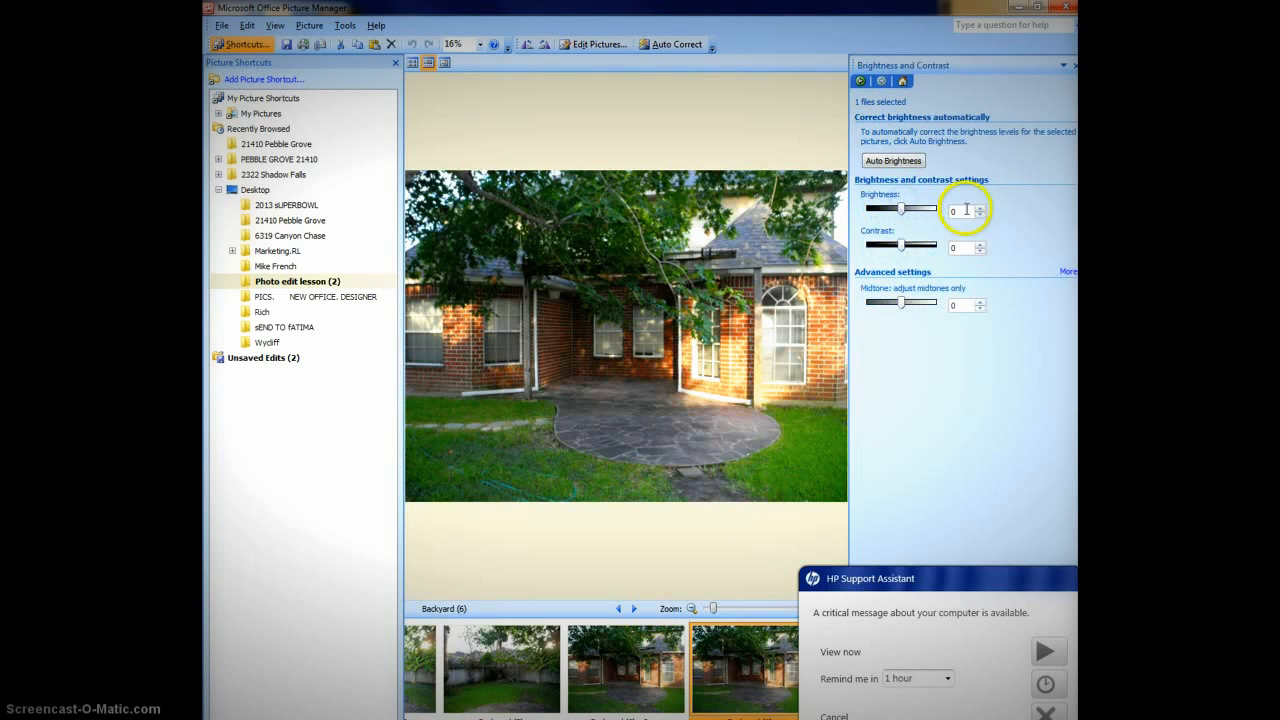
{"action": "left_click", "coordinate": [979, 207]}
{"action": "left_click", "coordinate": [979, 207]}
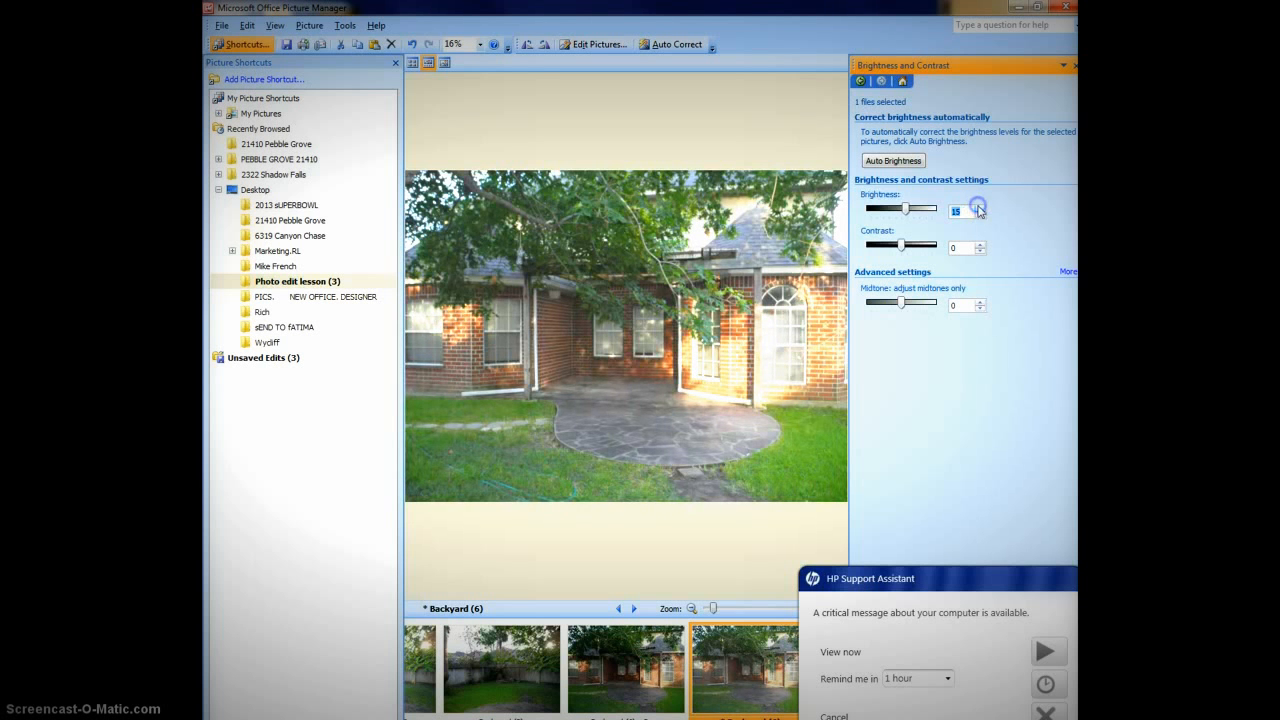
{"action": "left_click", "coordinate": [979, 207]}
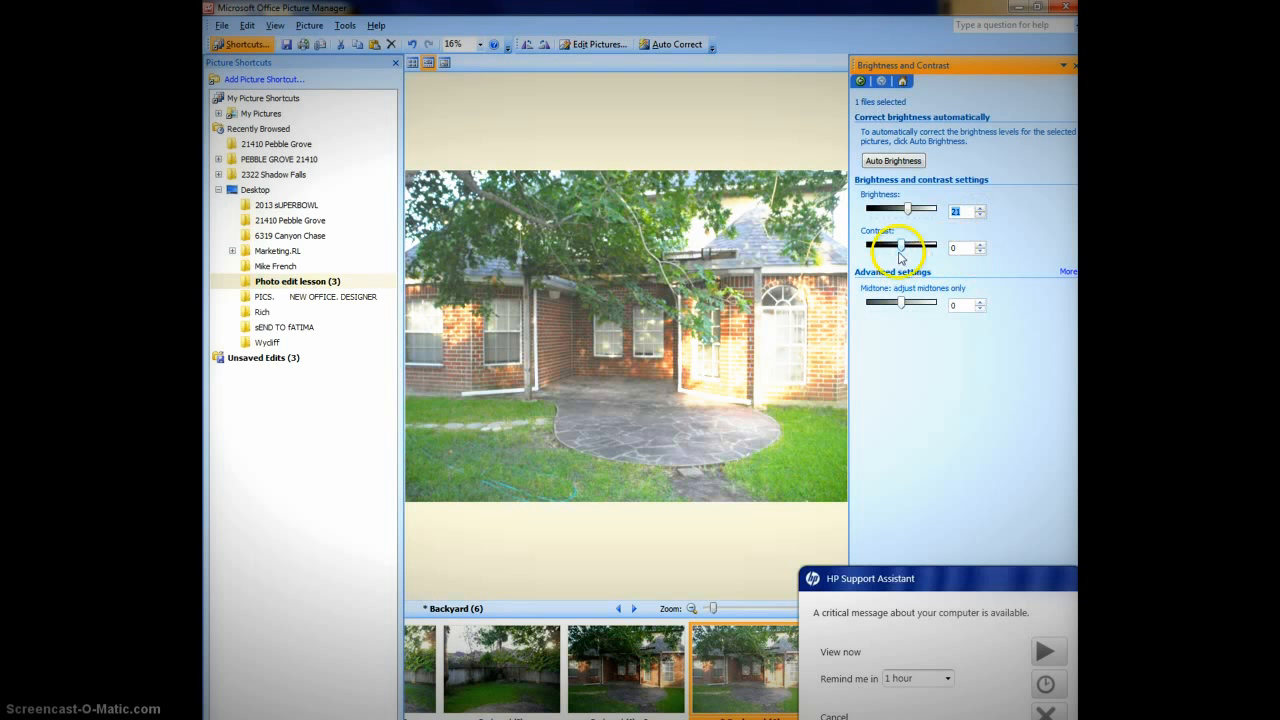
Step: Set the contrast of the Backyard (6) picture to 32 and save the picture
{"action": "left_click", "coordinate": [979, 245]}
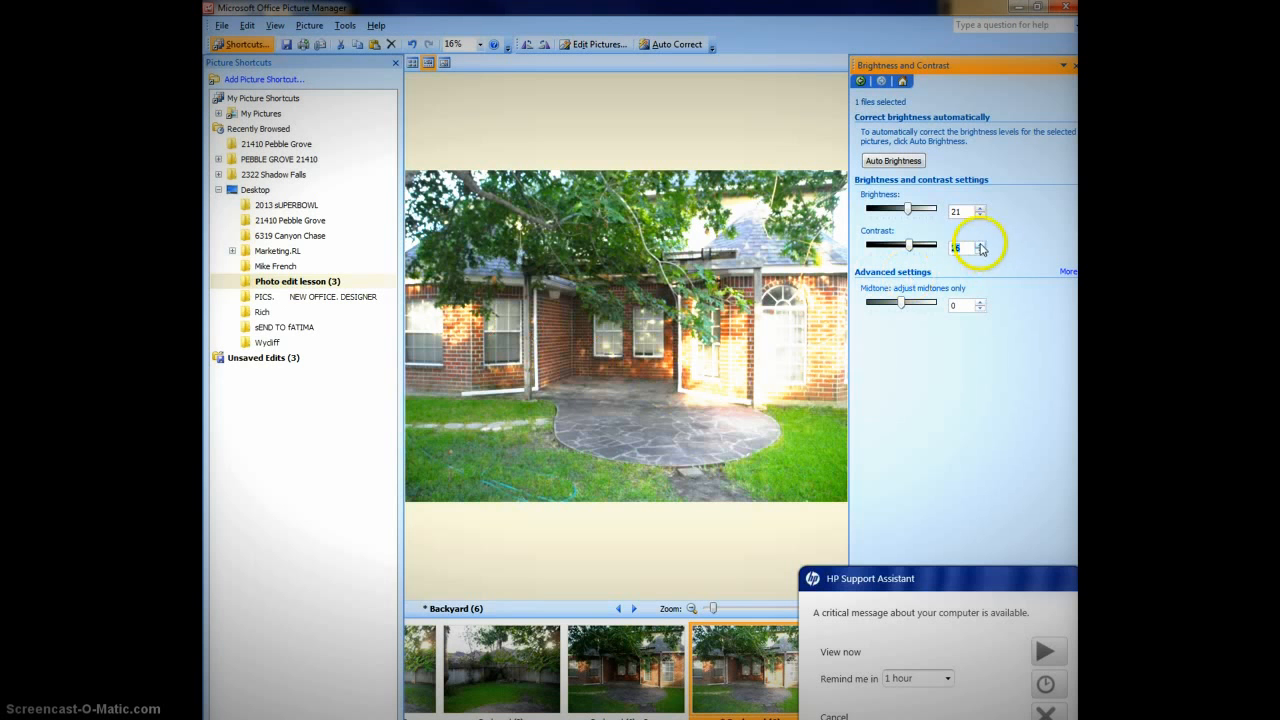
{"action": "left_click", "coordinate": [979, 244]}
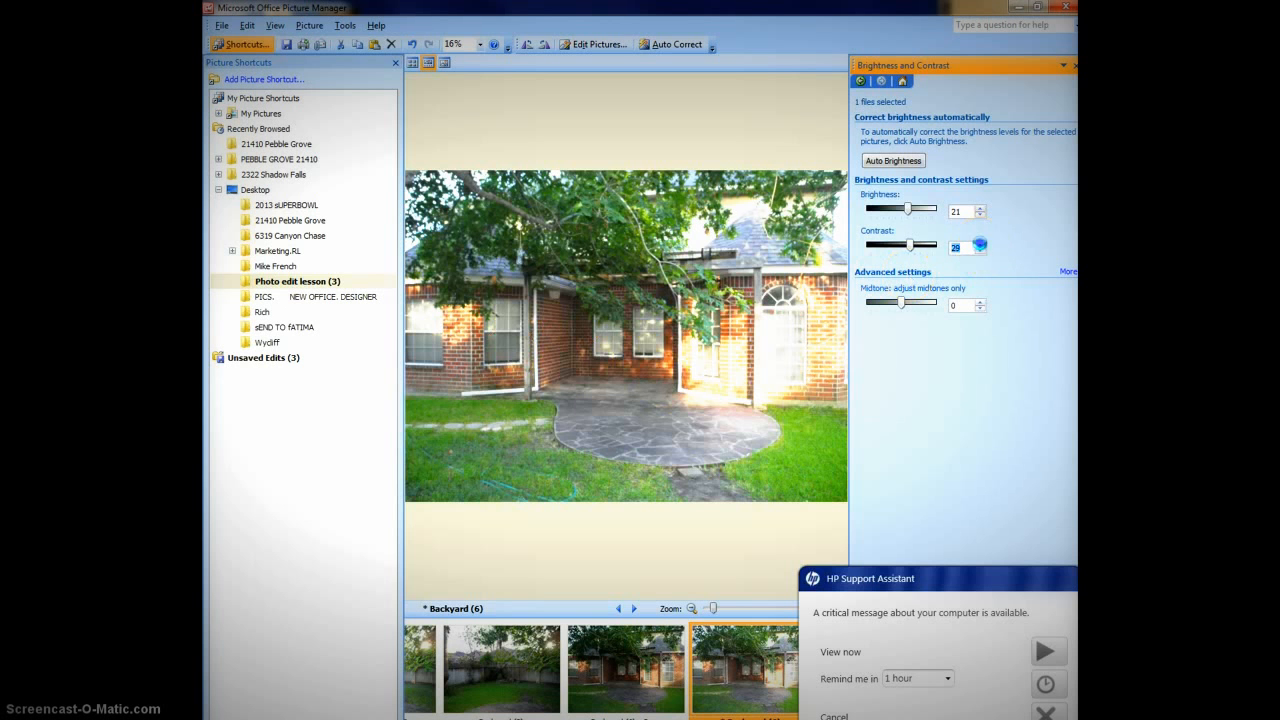
{"action": "left_click", "coordinate": [287, 46]}
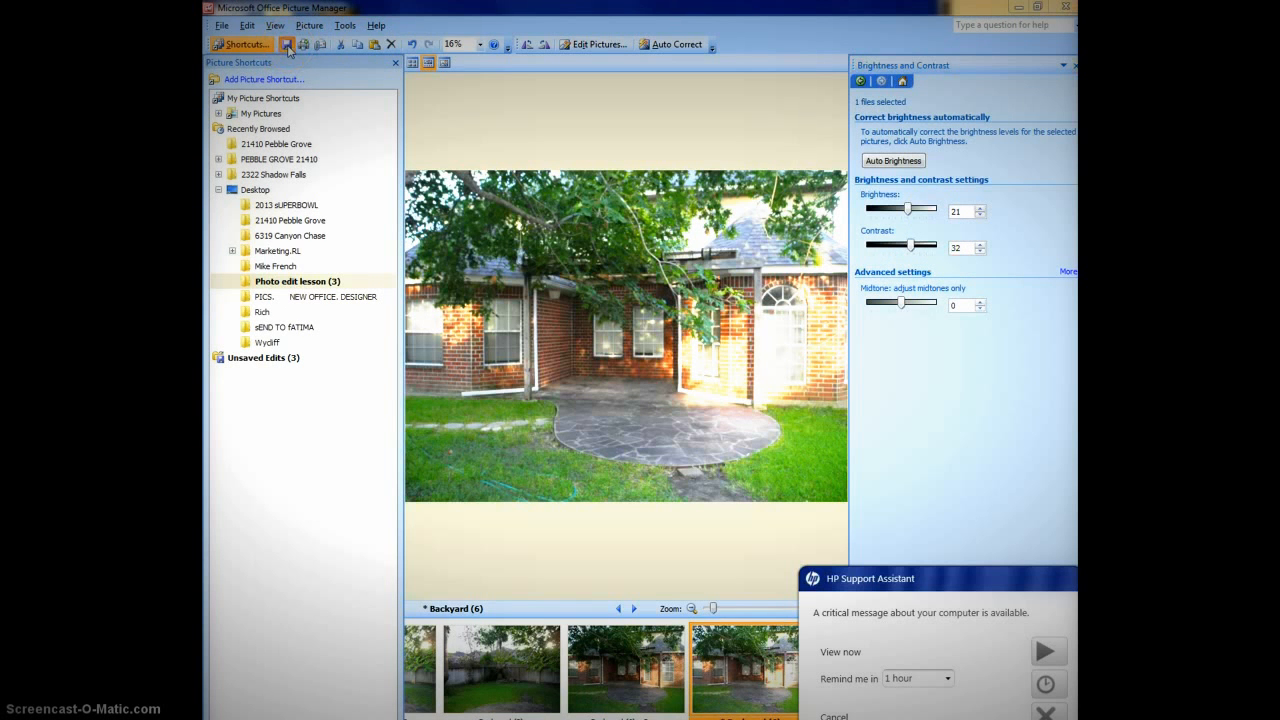
Step: Set the color saturation of the Backyard (6) picture to 25 and save the picture
{"action": "left_click", "coordinate": [860, 83]}
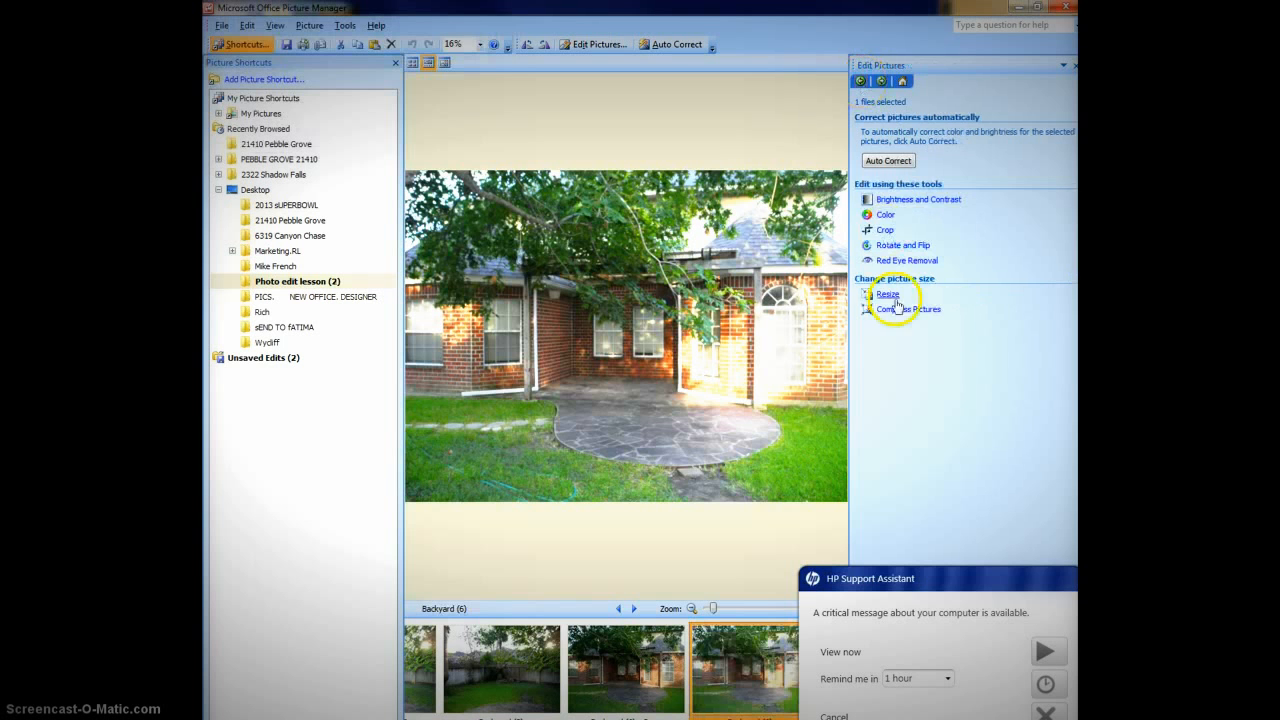
{"action": "left_click", "coordinate": [884, 217]}
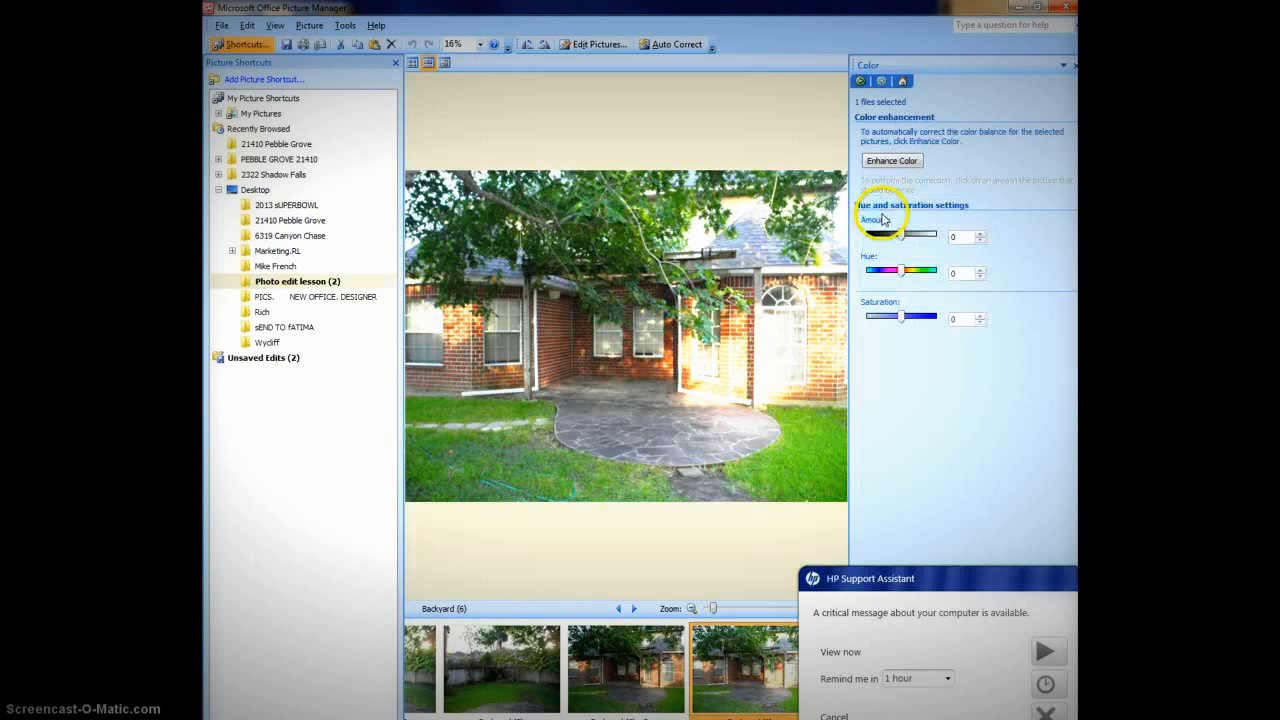
{"action": "left_click", "coordinate": [981, 316]}
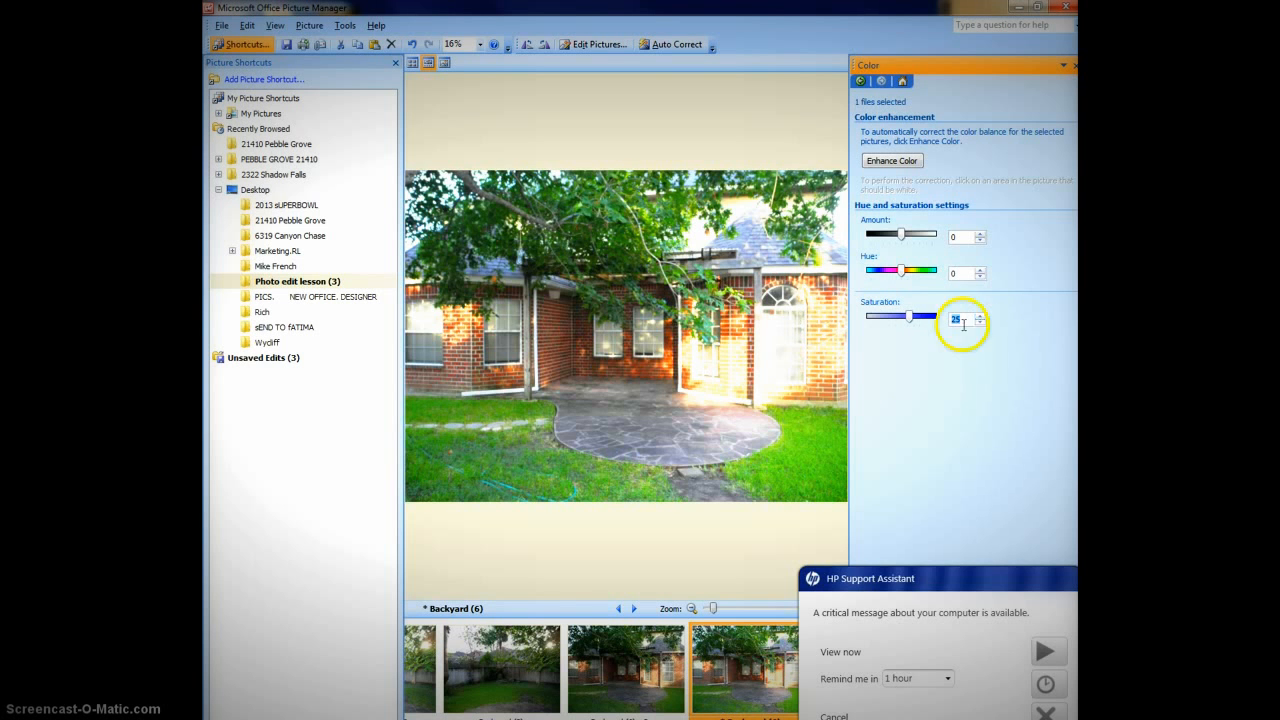
{"action": "left_click", "coordinate": [287, 47]}
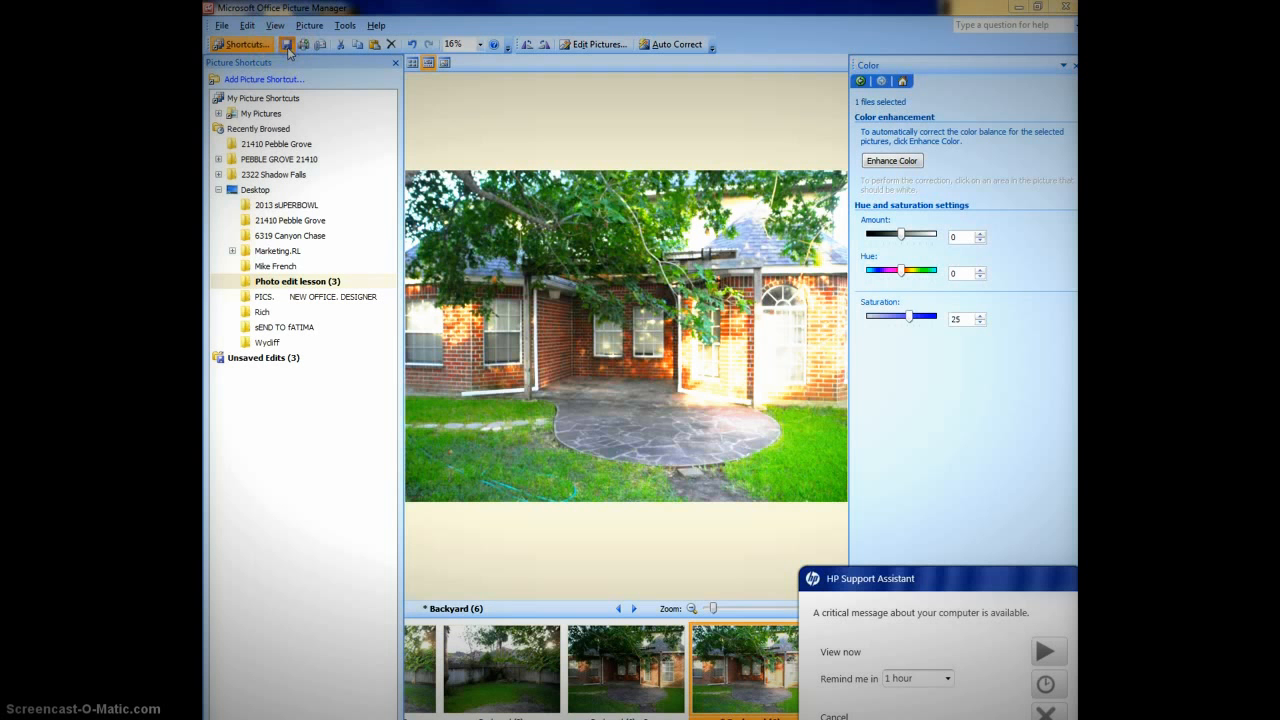
Step: Compare the Backyard (6) - Copy picture with the edited Backyard (6), and move forward to the Bathroom picture
{"action": "left_click", "coordinate": [632, 680]}
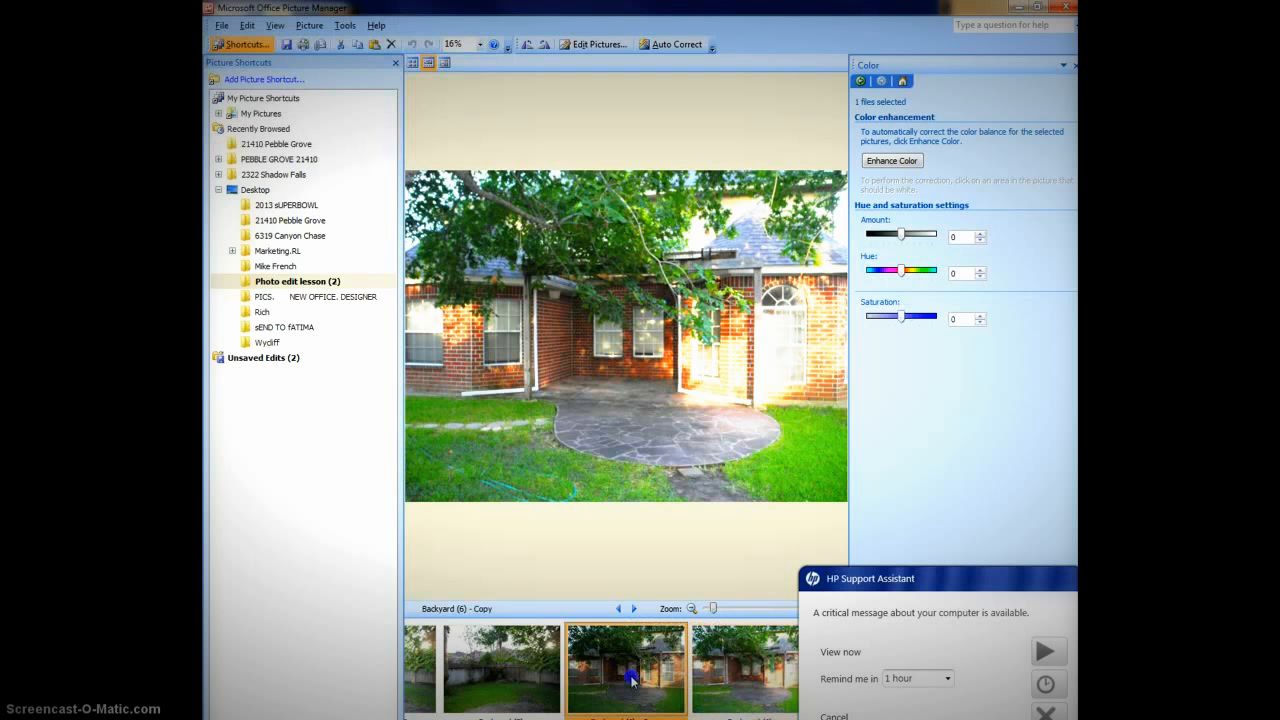
{"action": "left_click", "coordinate": [729, 677]}
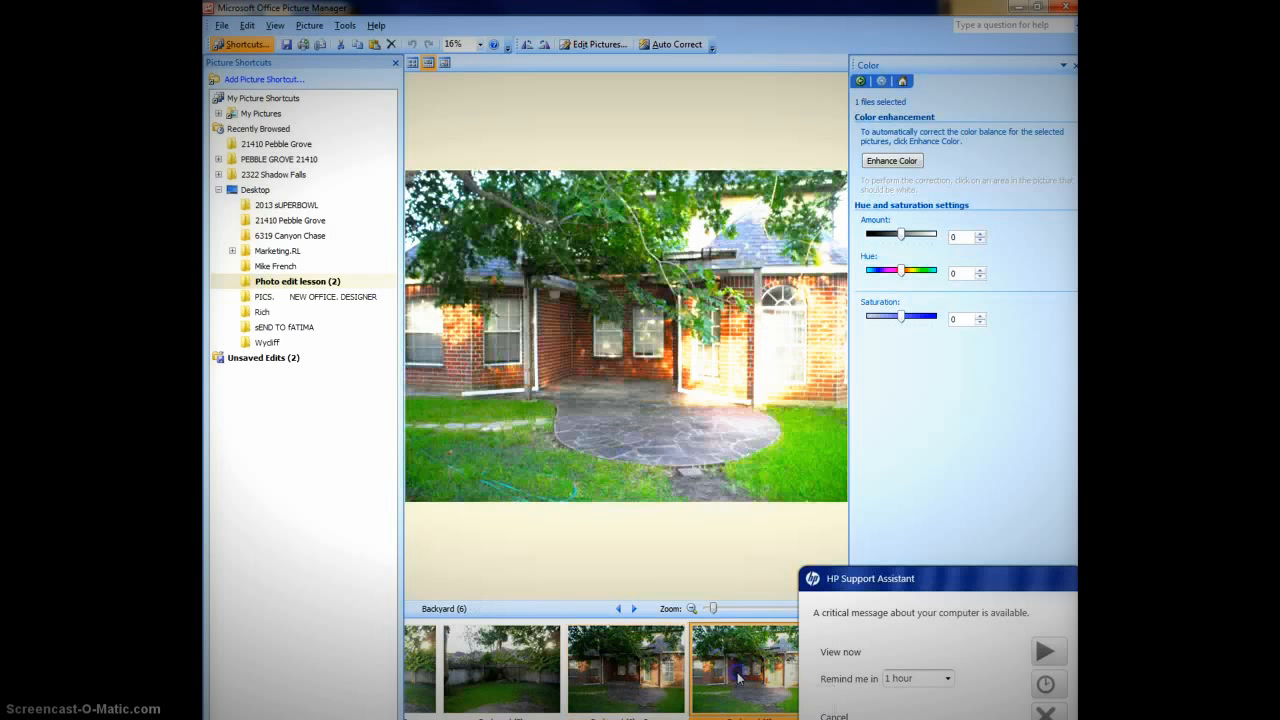
{"action": "left_click", "coordinate": [633, 608]}
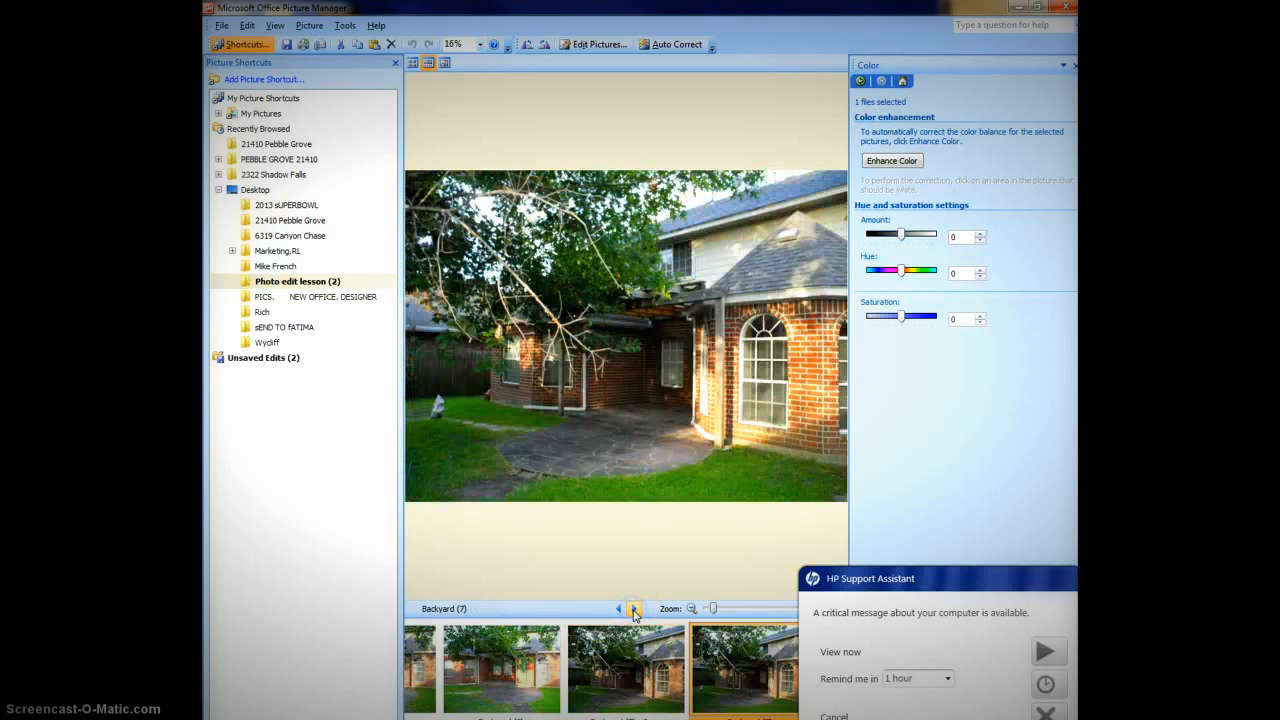
{"action": "left_click", "coordinate": [633, 608]}
{"action": "left_click", "coordinate": [633, 608]}
{"action": "left_click", "coordinate": [633, 608]}
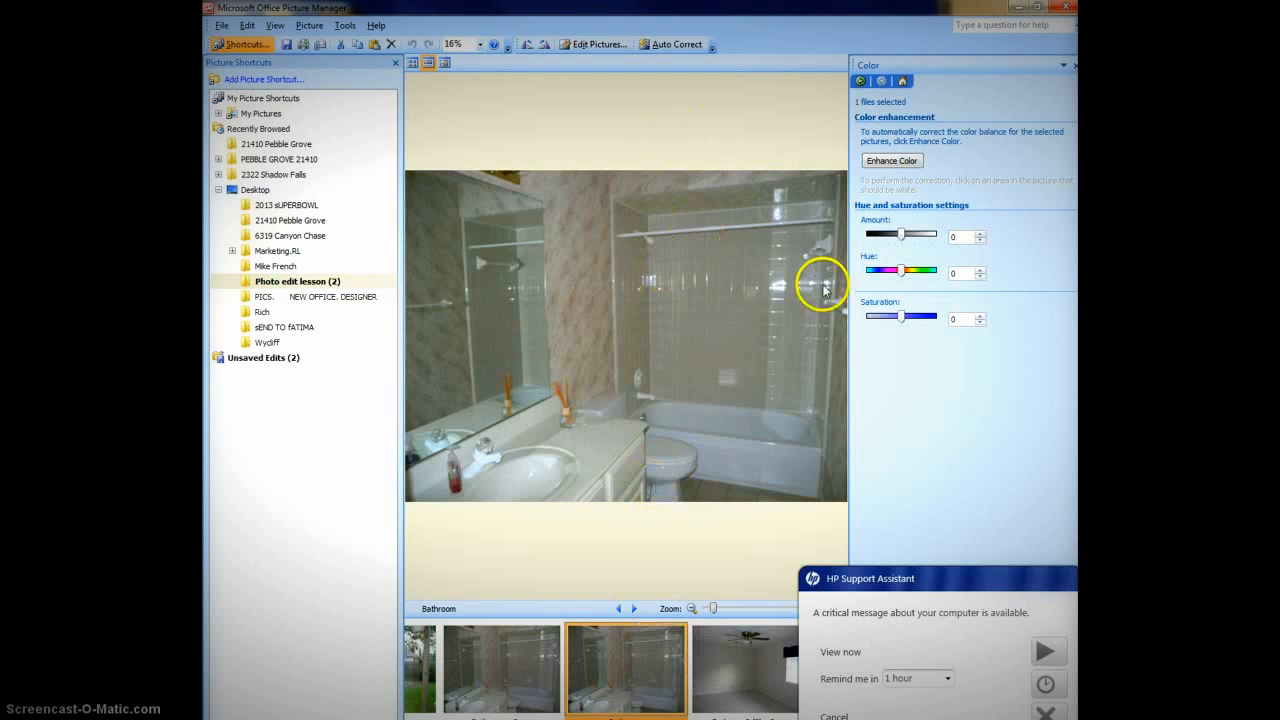
Step: Set the brightness of the Bathroom picture to 29
{"action": "left_click", "coordinate": [860, 81]}
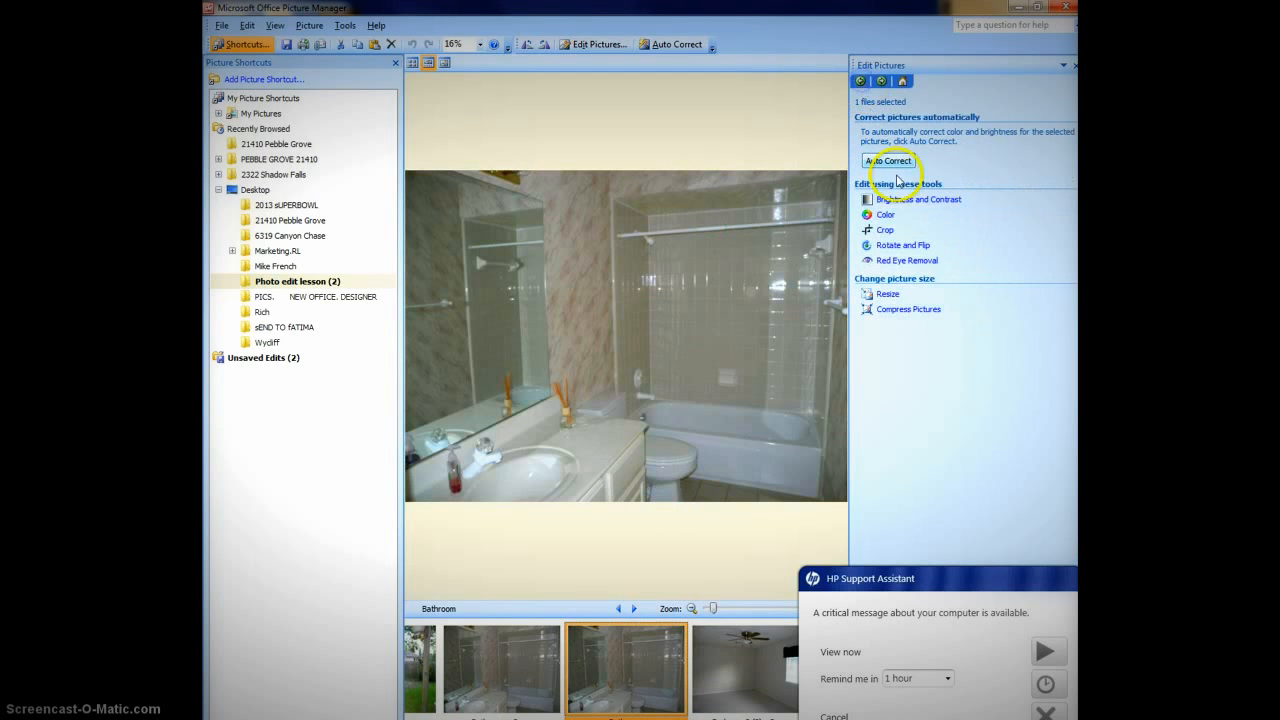
{"action": "left_click", "coordinate": [893, 202]}
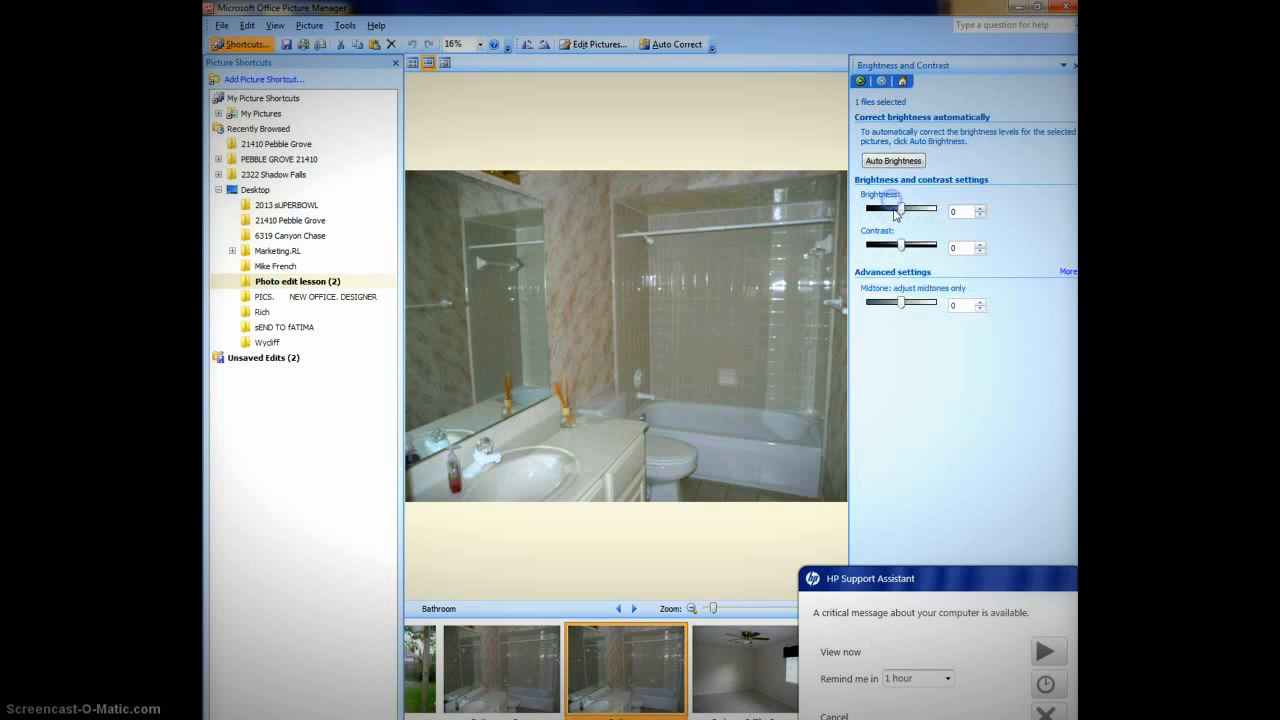
{"action": "left_click", "coordinate": [980, 207]}
{"action": "left_click", "coordinate": [980, 207]}
{"action": "left_click", "coordinate": [980, 207]}
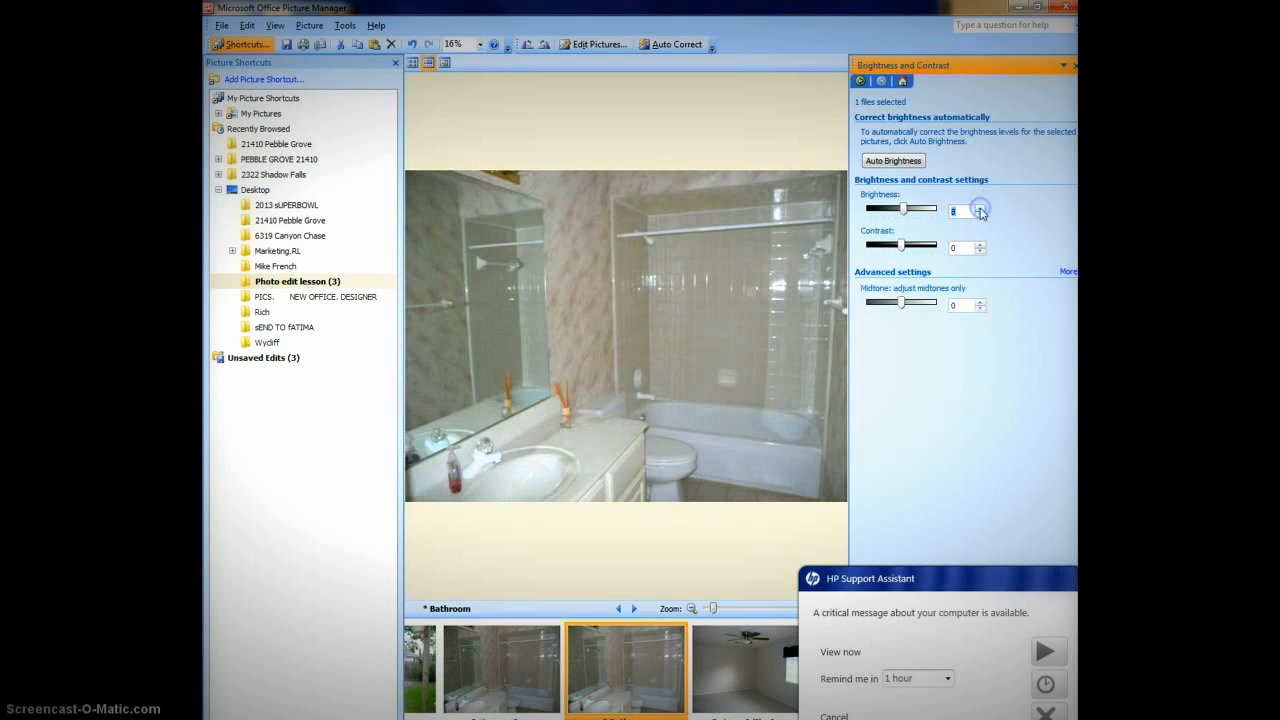
{"action": "left_click", "coordinate": [980, 207]}
{"action": "left_click", "coordinate": [980, 207]}
{"action": "left_click", "coordinate": [980, 207]}
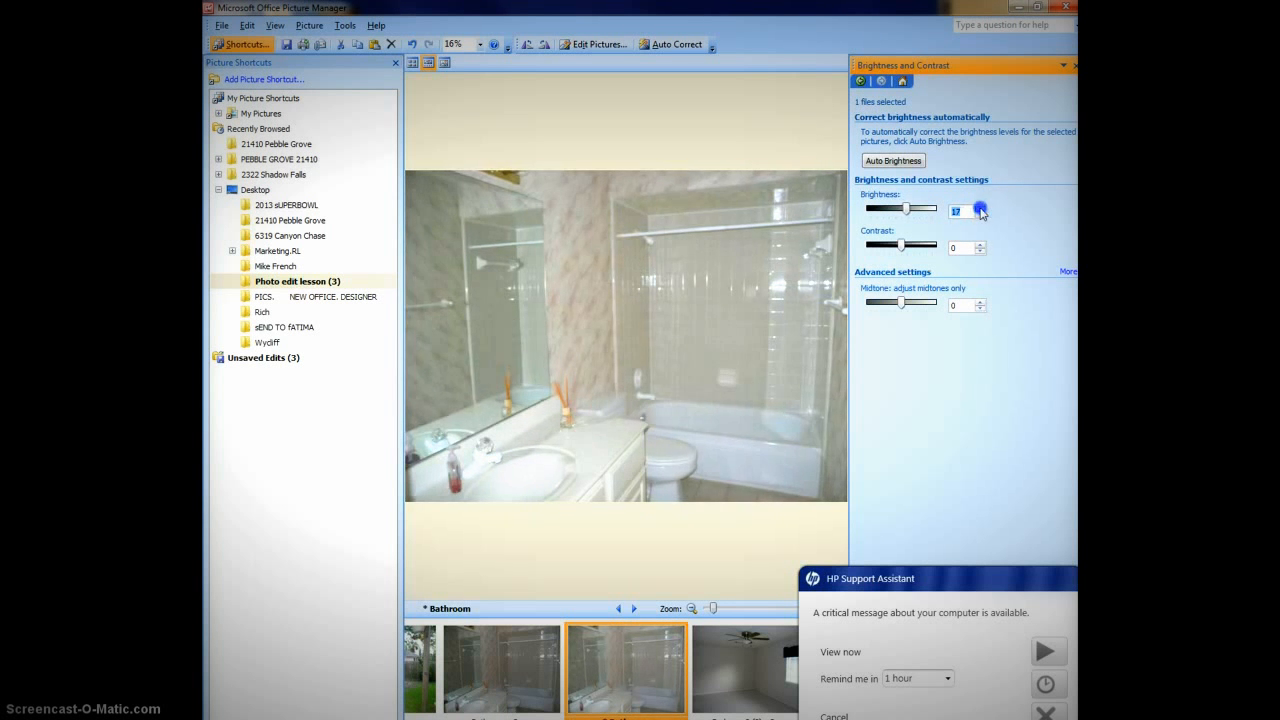
{"action": "left_click", "coordinate": [980, 207]}
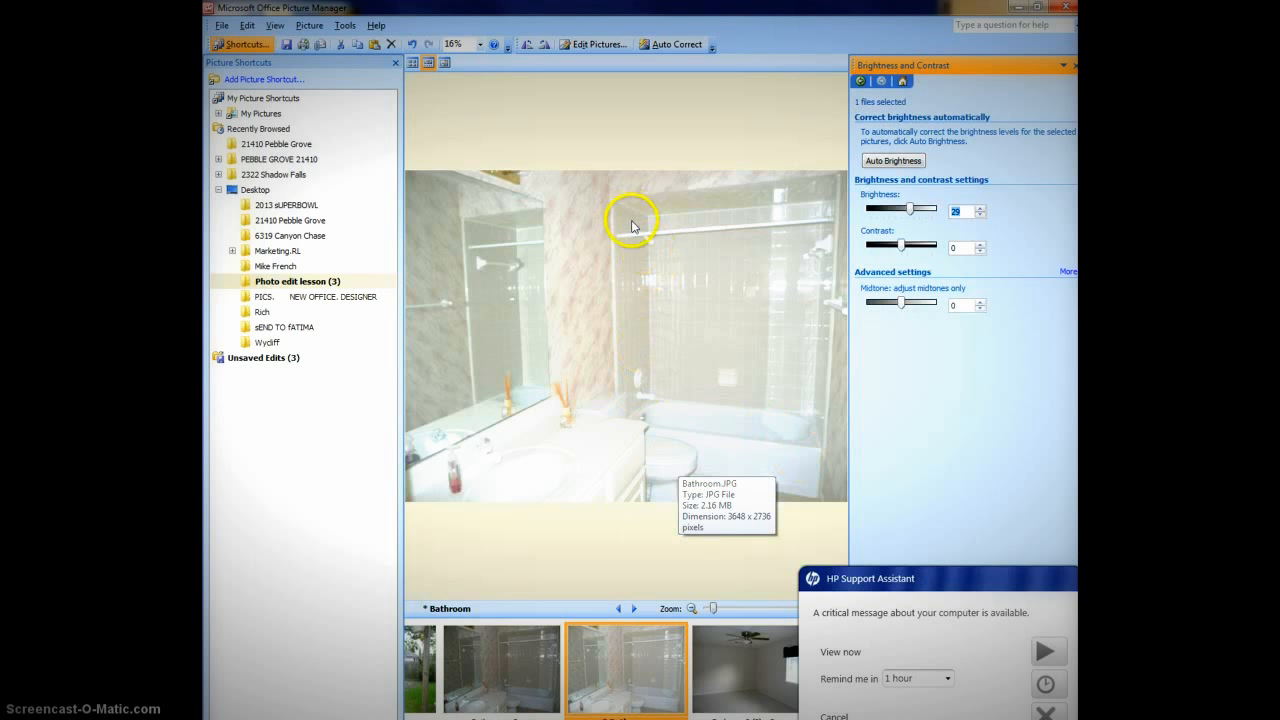
Step: Increase the contrast of the Bathroom picture to about 30 and save the picture
{"action": "left_click", "coordinate": [980, 246]}
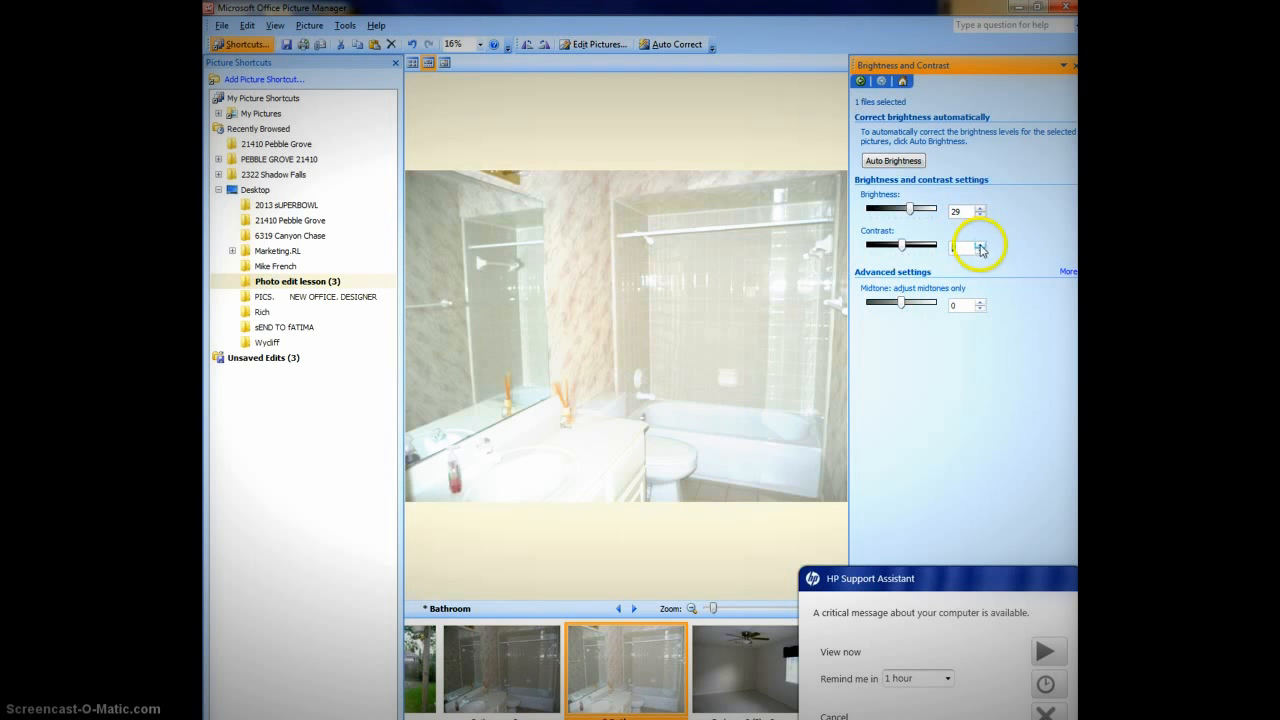
{"action": "left_click", "coordinate": [980, 246]}
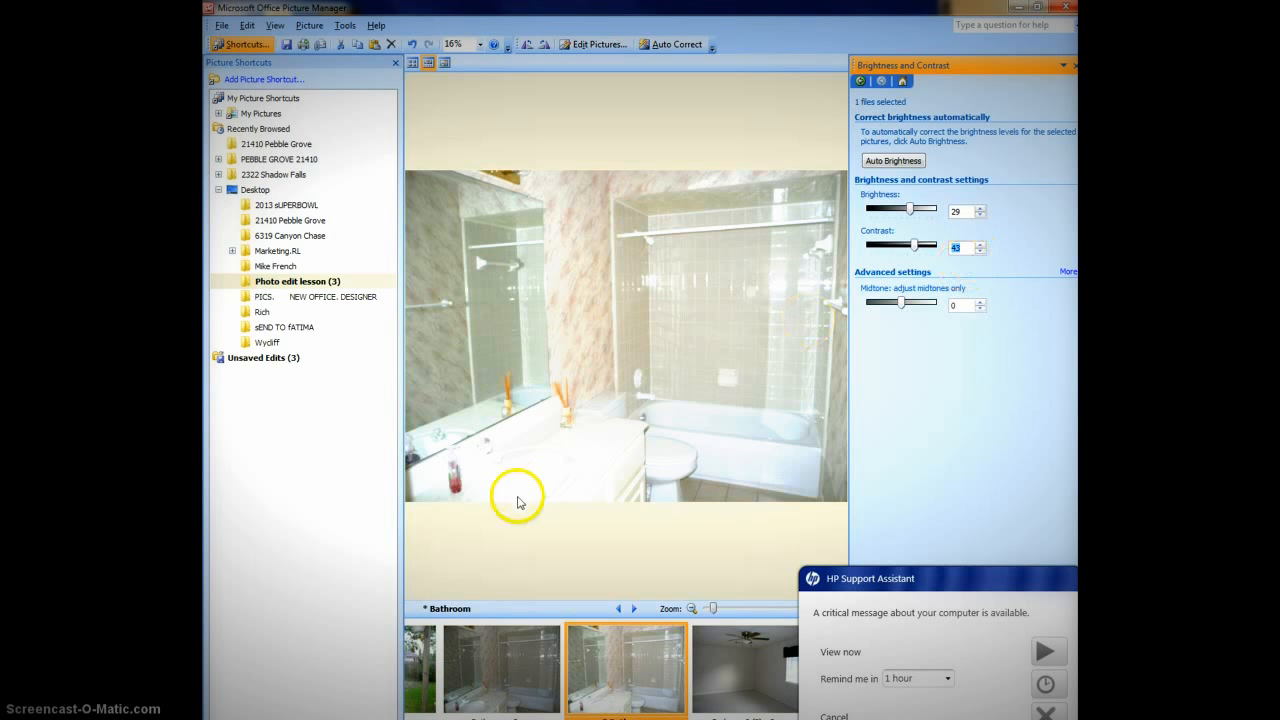
{"action": "left_click", "coordinate": [979, 251]}
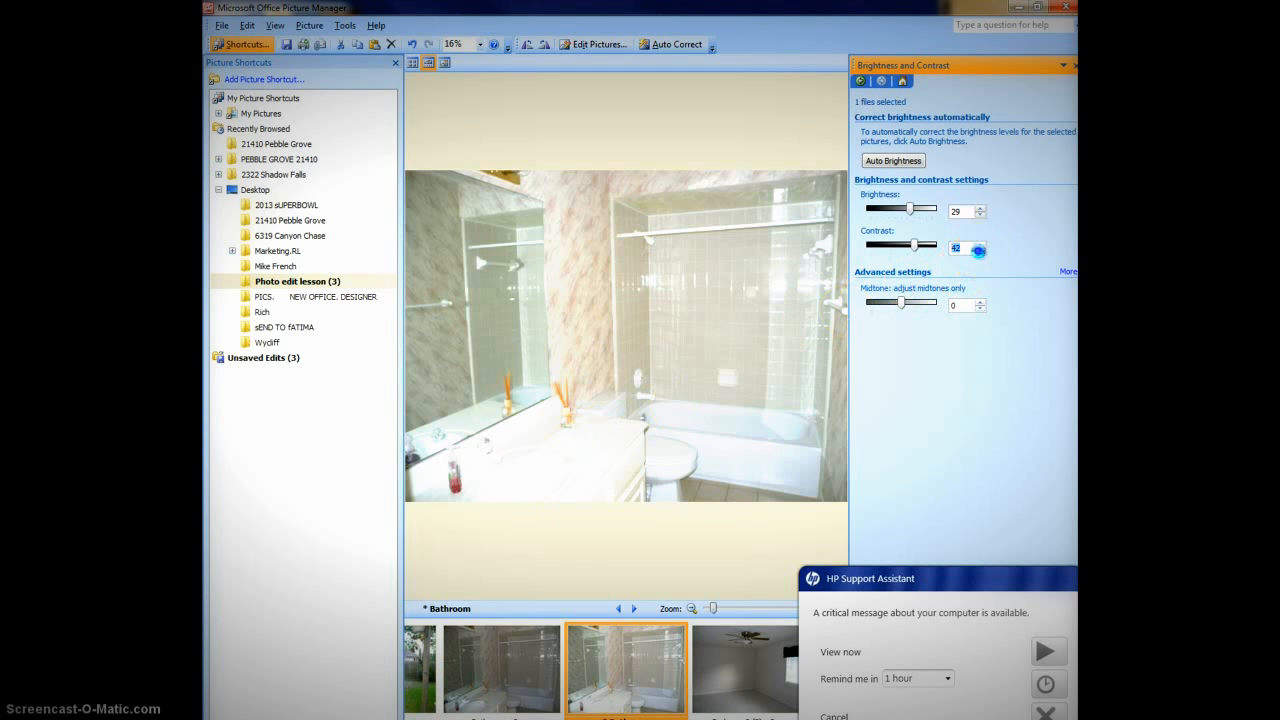
{"action": "left_click", "coordinate": [979, 251]}
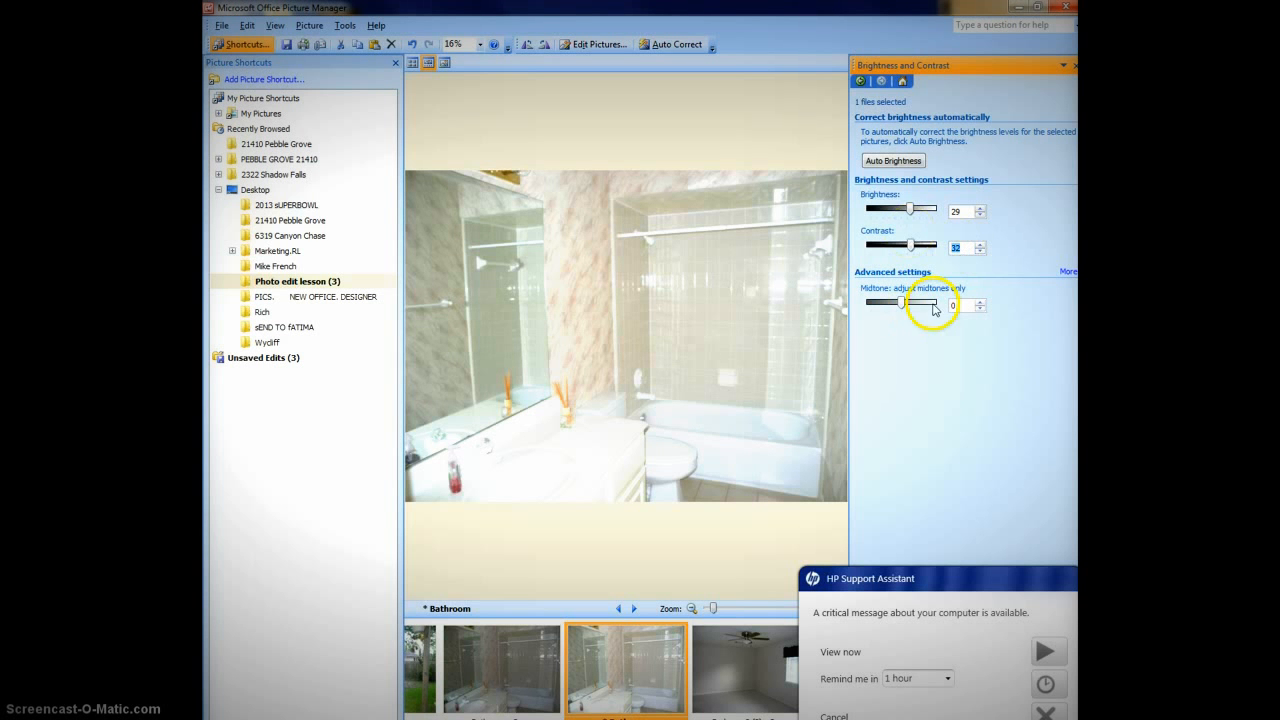
{"action": "left_click", "coordinate": [288, 46]}
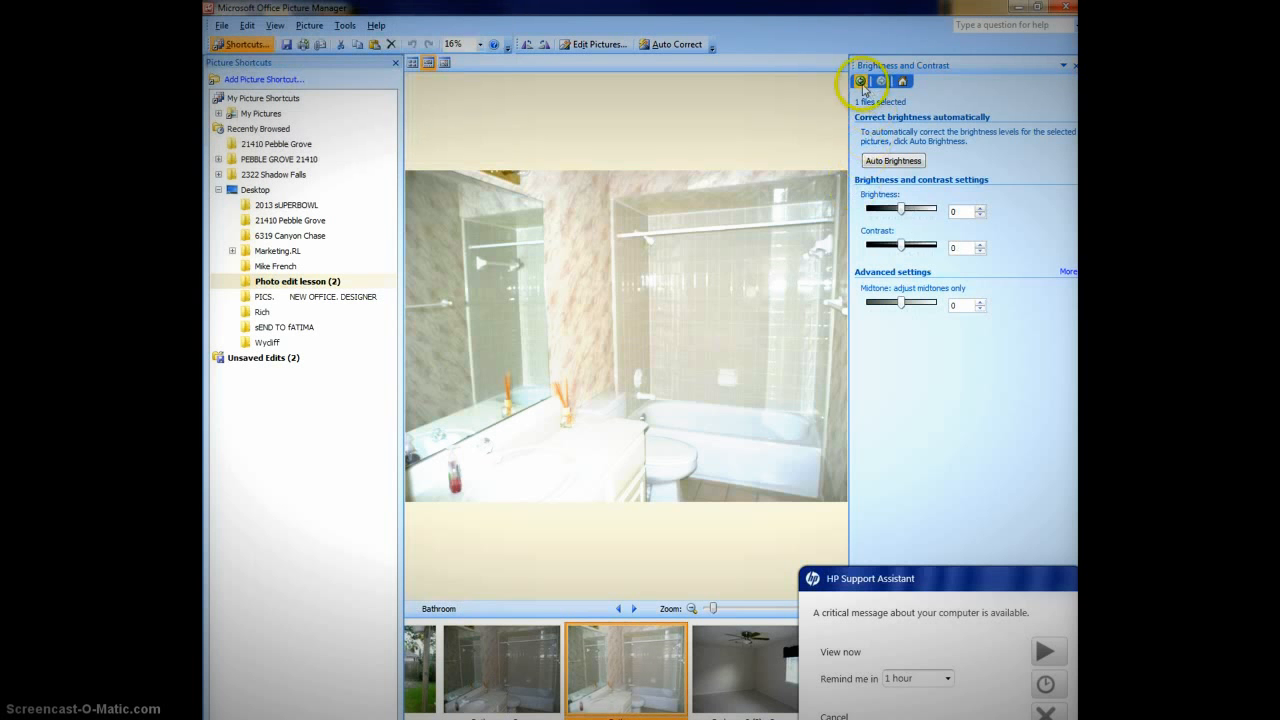
Step: Set the color saturation of the Bathroom picture to 29 and save the picture
{"action": "left_click", "coordinate": [860, 82]}
{"action": "left_click", "coordinate": [886, 214]}
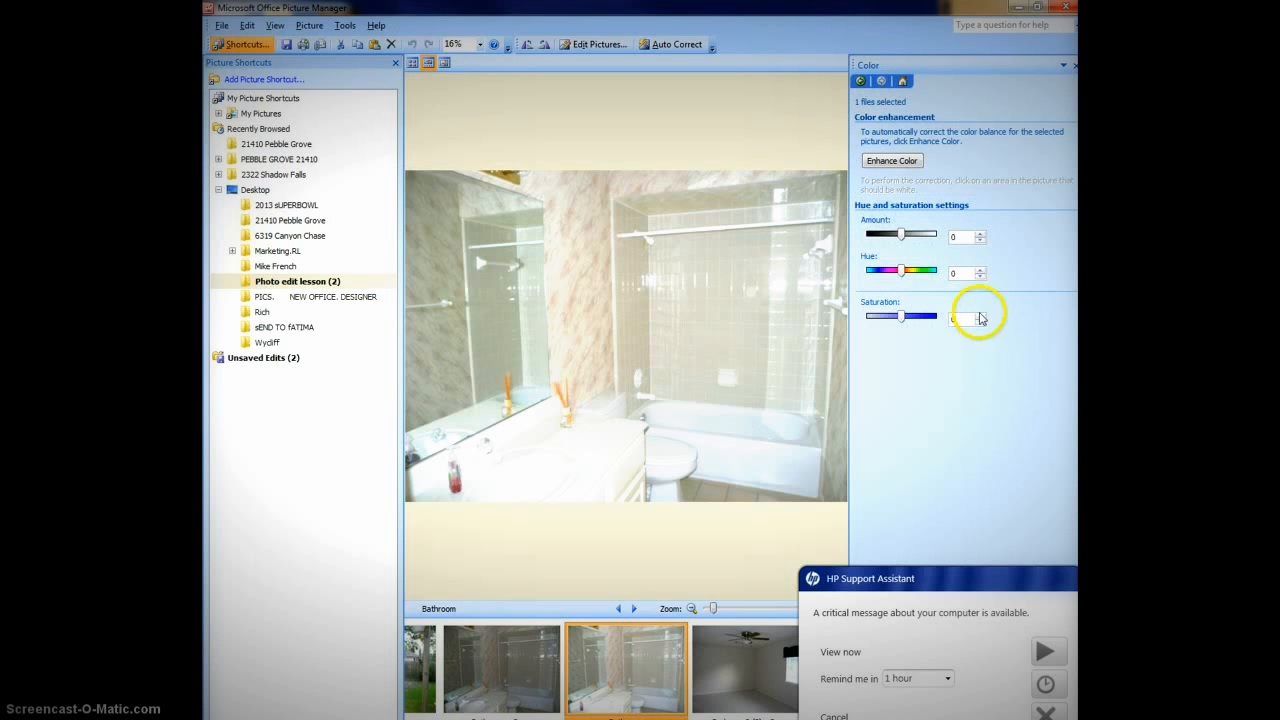
{"action": "left_click", "coordinate": [980, 315]}
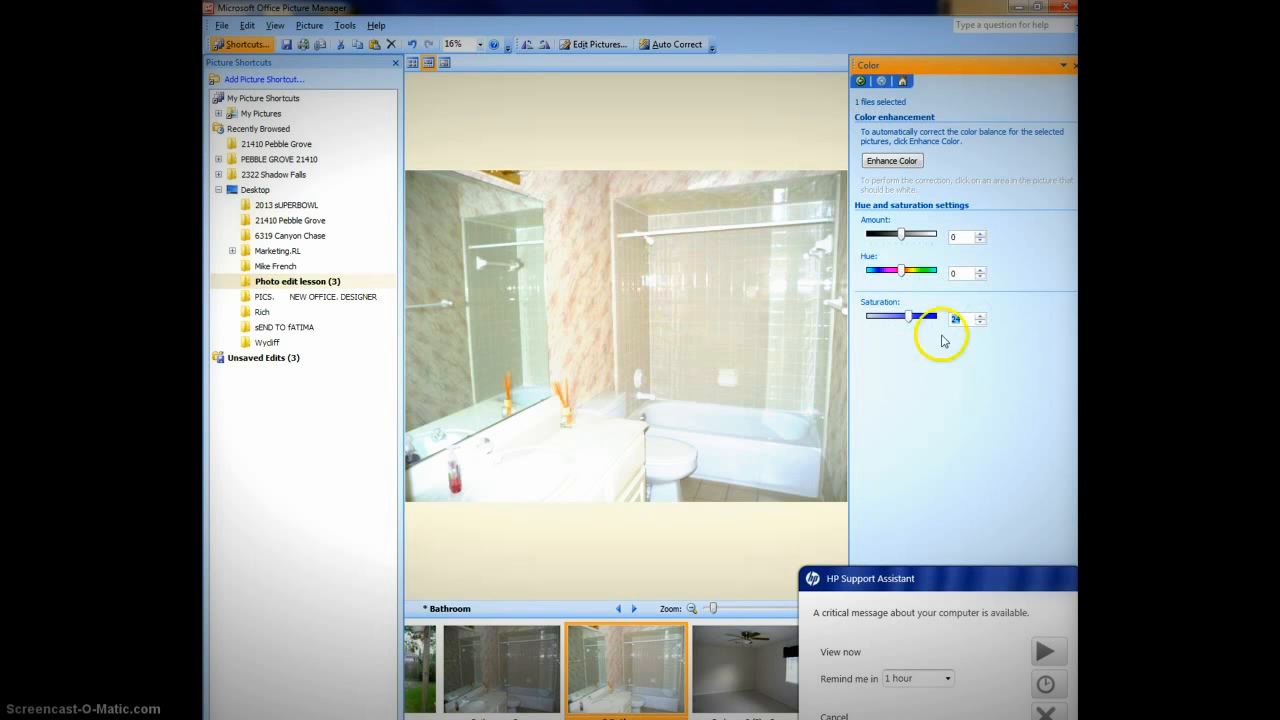
{"action": "left_click", "coordinate": [979, 315]}
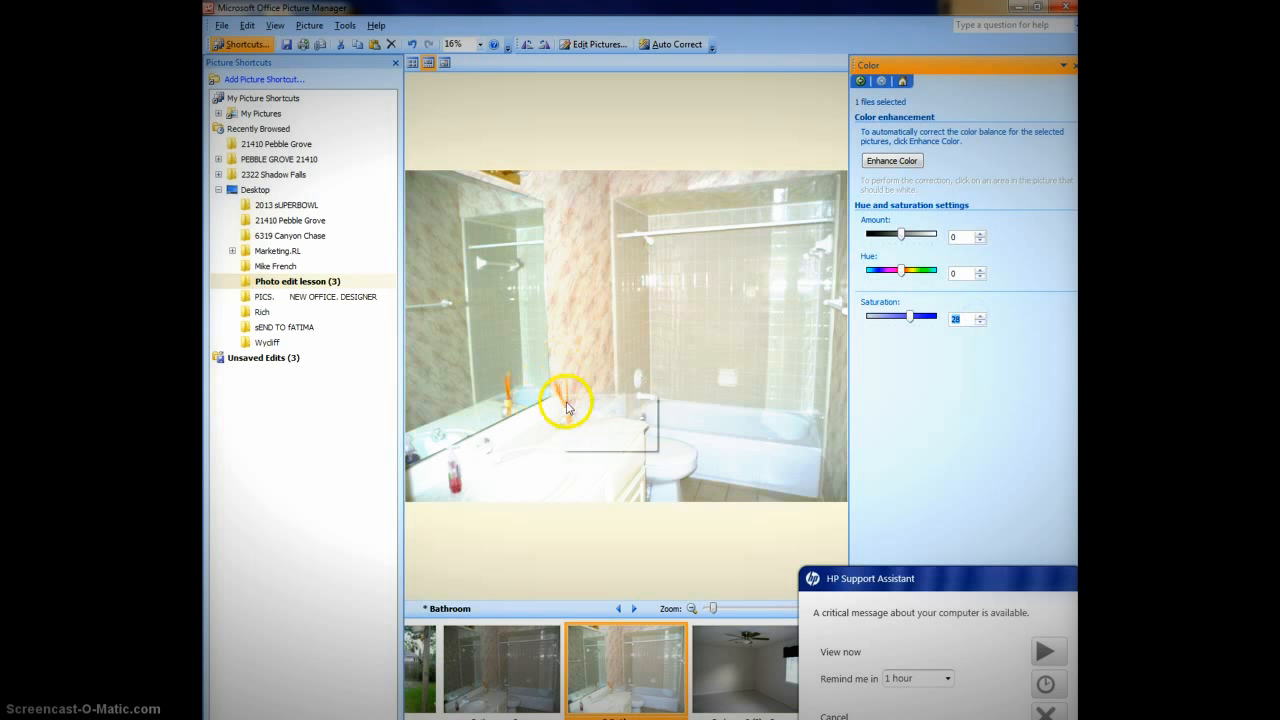
{"action": "left_click", "coordinate": [980, 316]}
{"action": "left_click", "coordinate": [980, 316]}
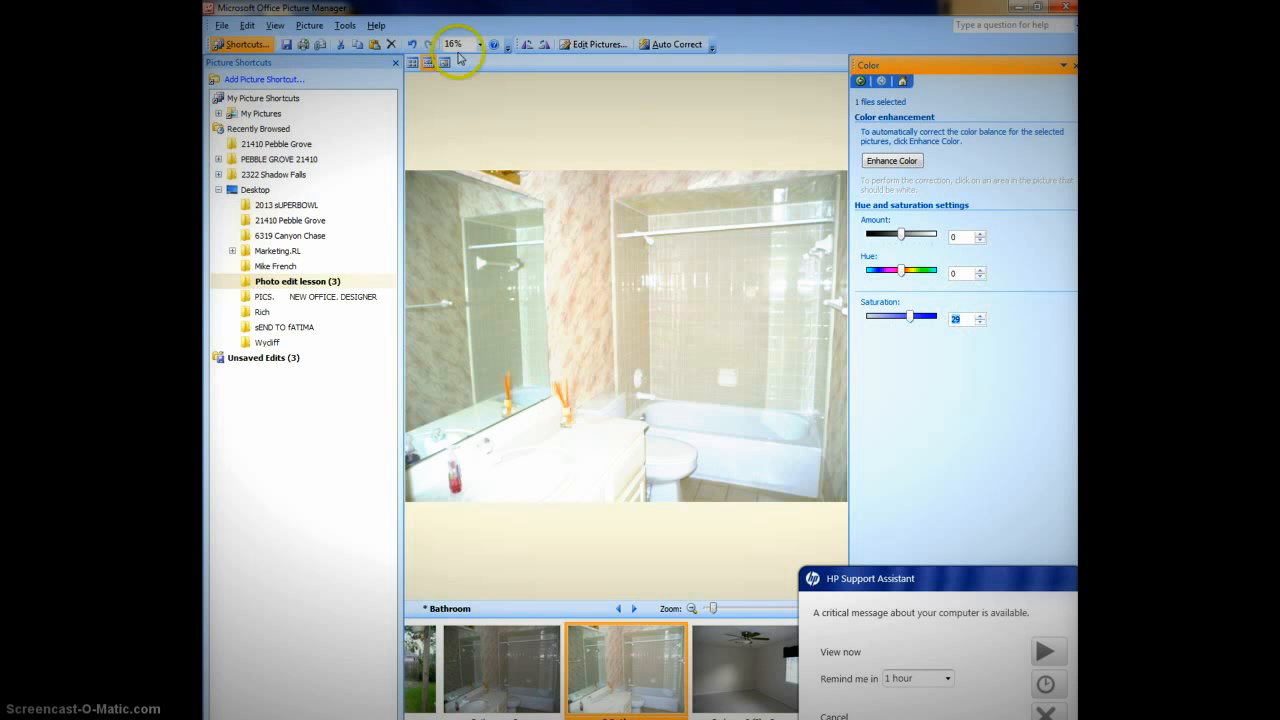
{"action": "left_click", "coordinate": [286, 44]}
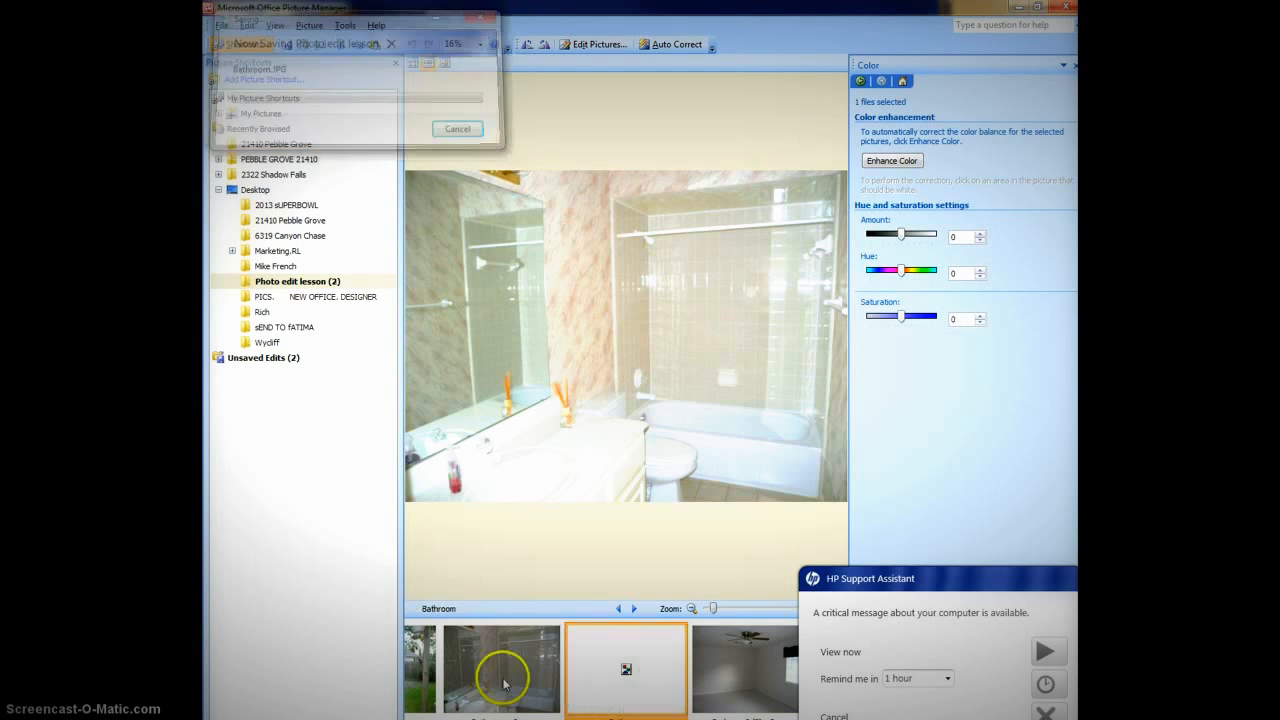
Step: Compare the Bathroom - Copy picture with the edited Bathroom picture
{"action": "left_click", "coordinate": [500, 672]}
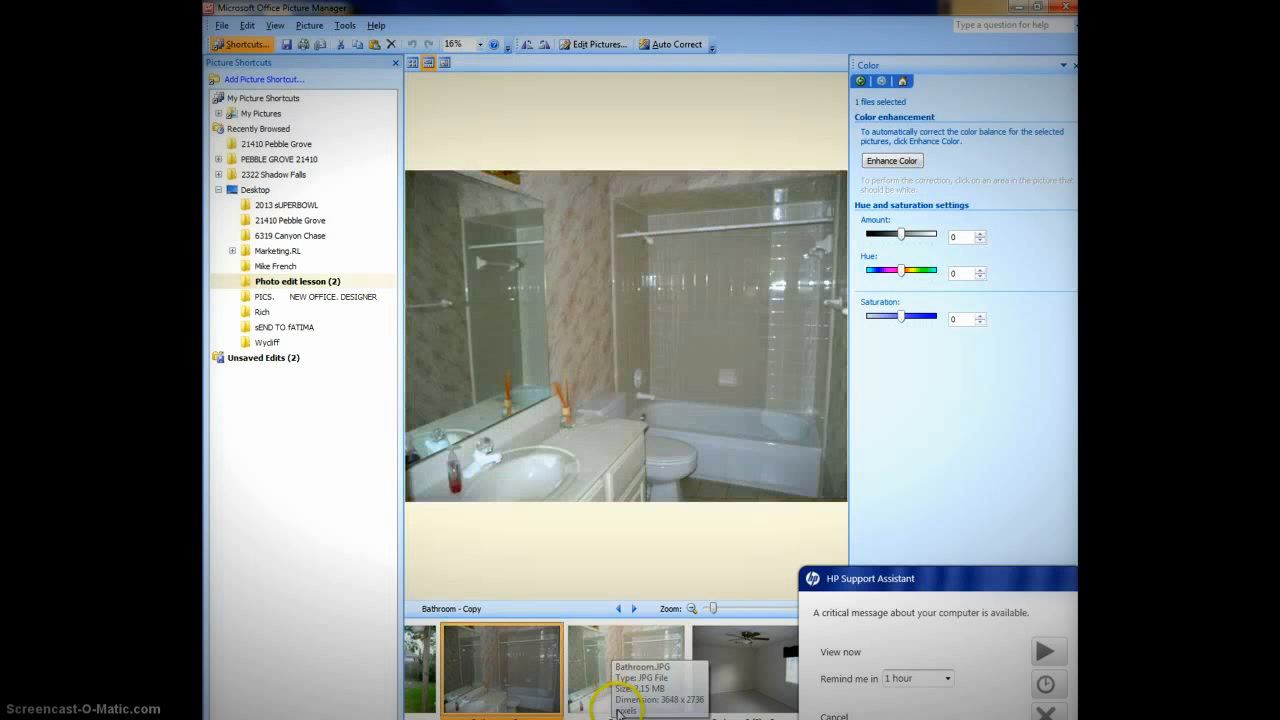
{"action": "left_click", "coordinate": [601, 660]}
{"action": "left_click", "coordinate": [532, 656]}
{"action": "left_click", "coordinate": [616, 673]}
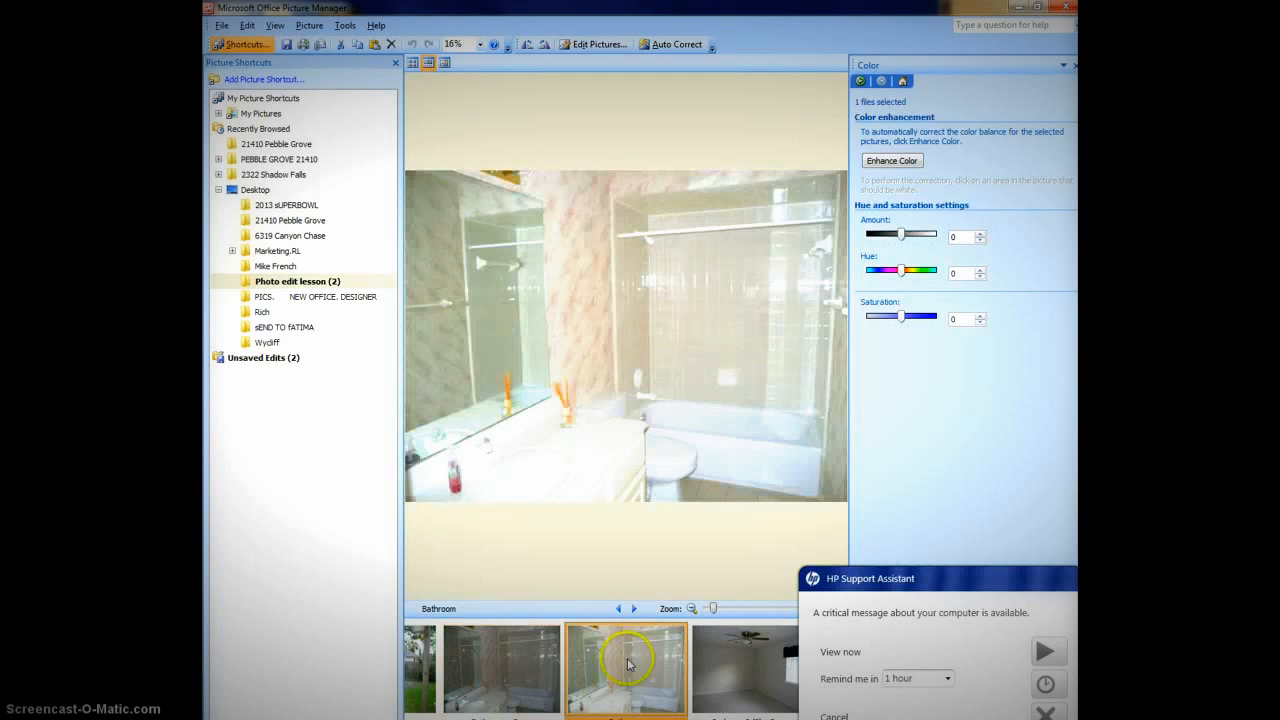
Step: Move forward to the Den - Copy picture and set its brightness to 24
{"action": "left_click", "coordinate": [634, 609]}
{"action": "left_click", "coordinate": [634, 609]}
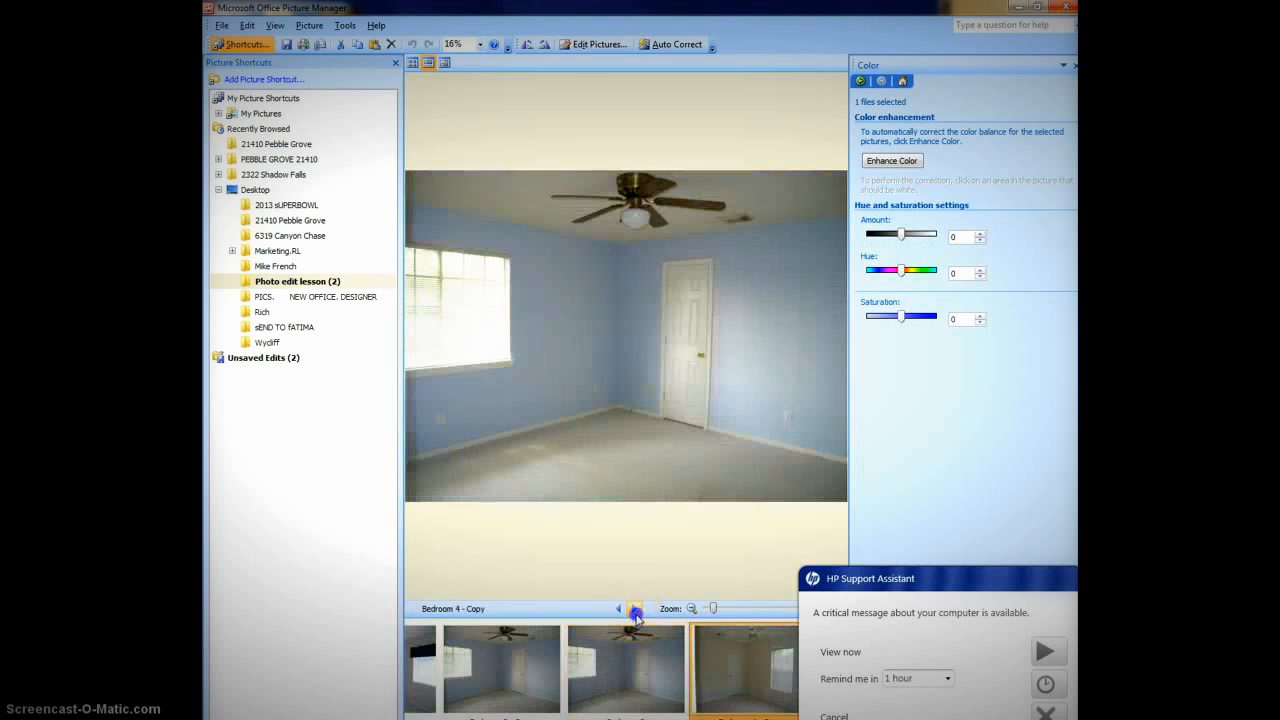
{"action": "left_click", "coordinate": [634, 609]}
{"action": "left_click", "coordinate": [634, 609]}
{"action": "left_click", "coordinate": [634, 609]}
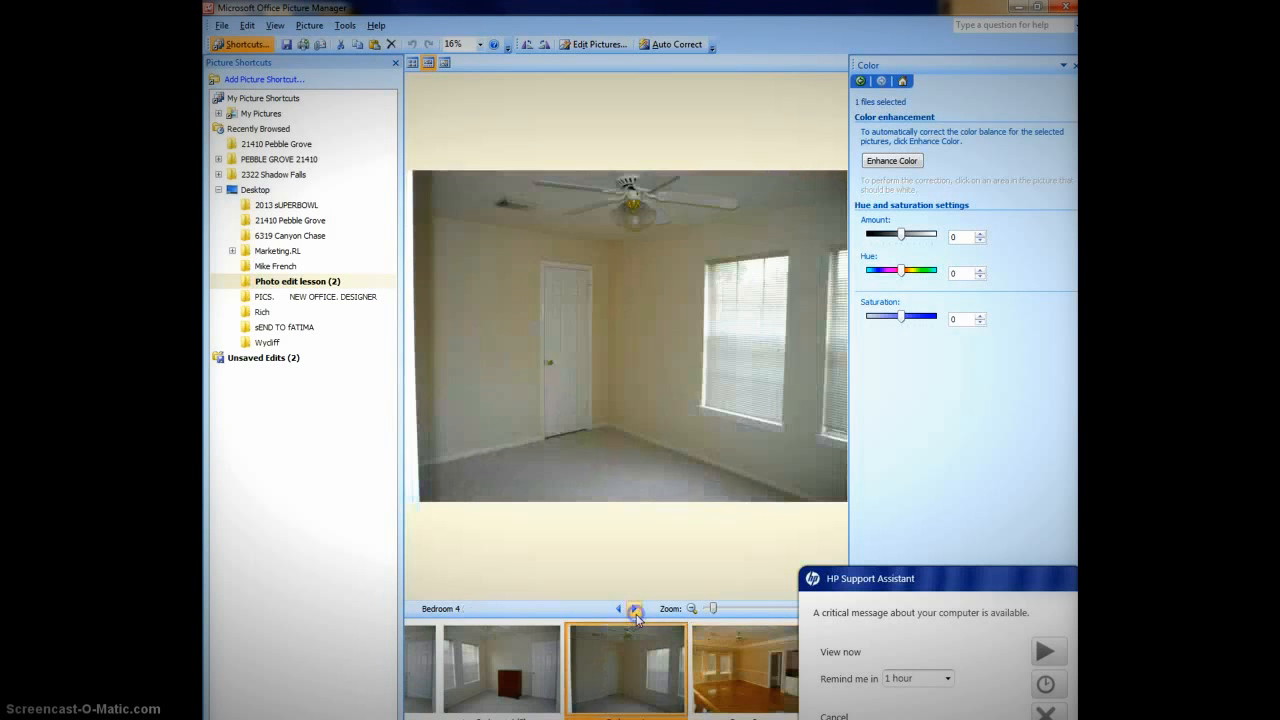
{"action": "left_click", "coordinate": [634, 609]}
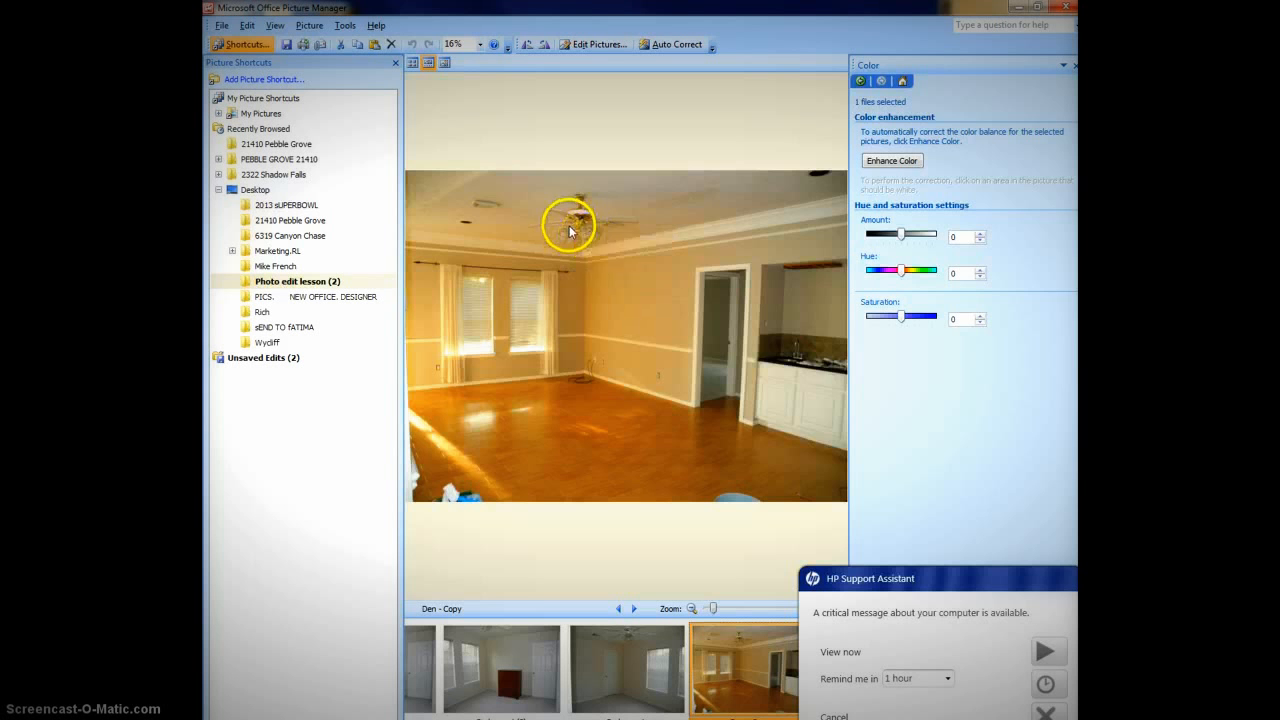
{"action": "left_click", "coordinate": [860, 80]}
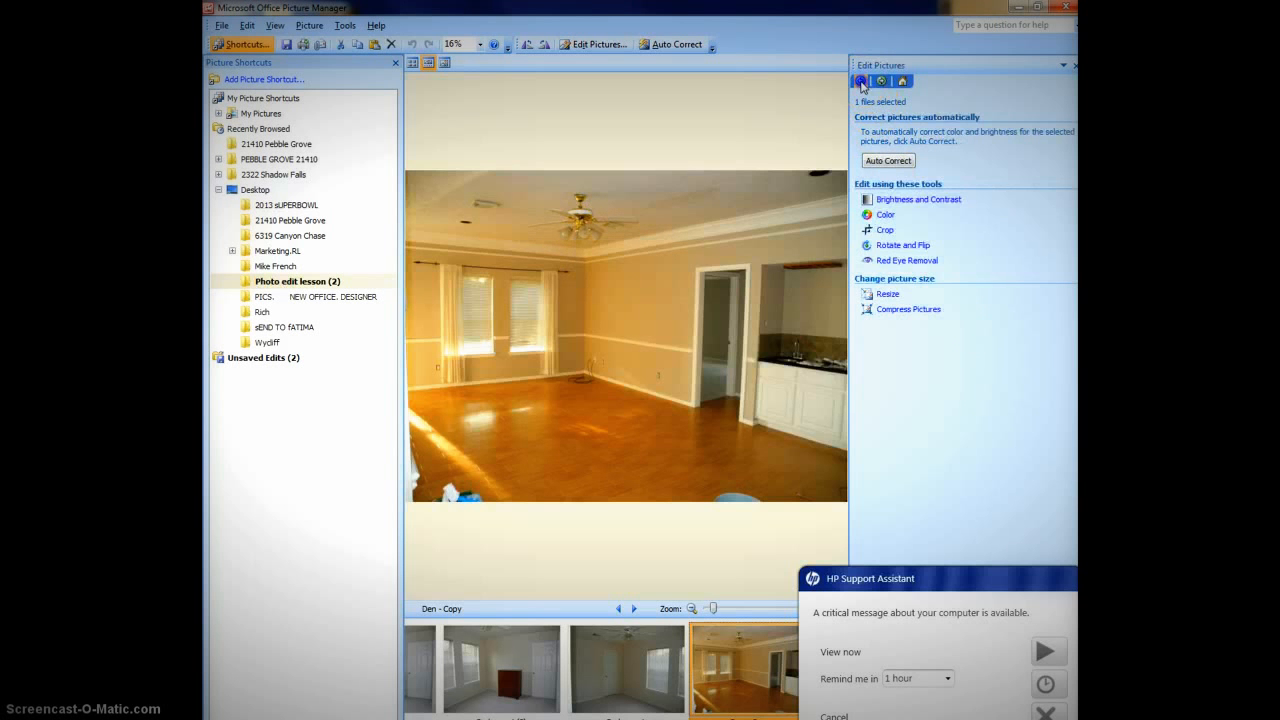
{"action": "left_click", "coordinate": [913, 200]}
{"action": "left_click", "coordinate": [980, 207]}
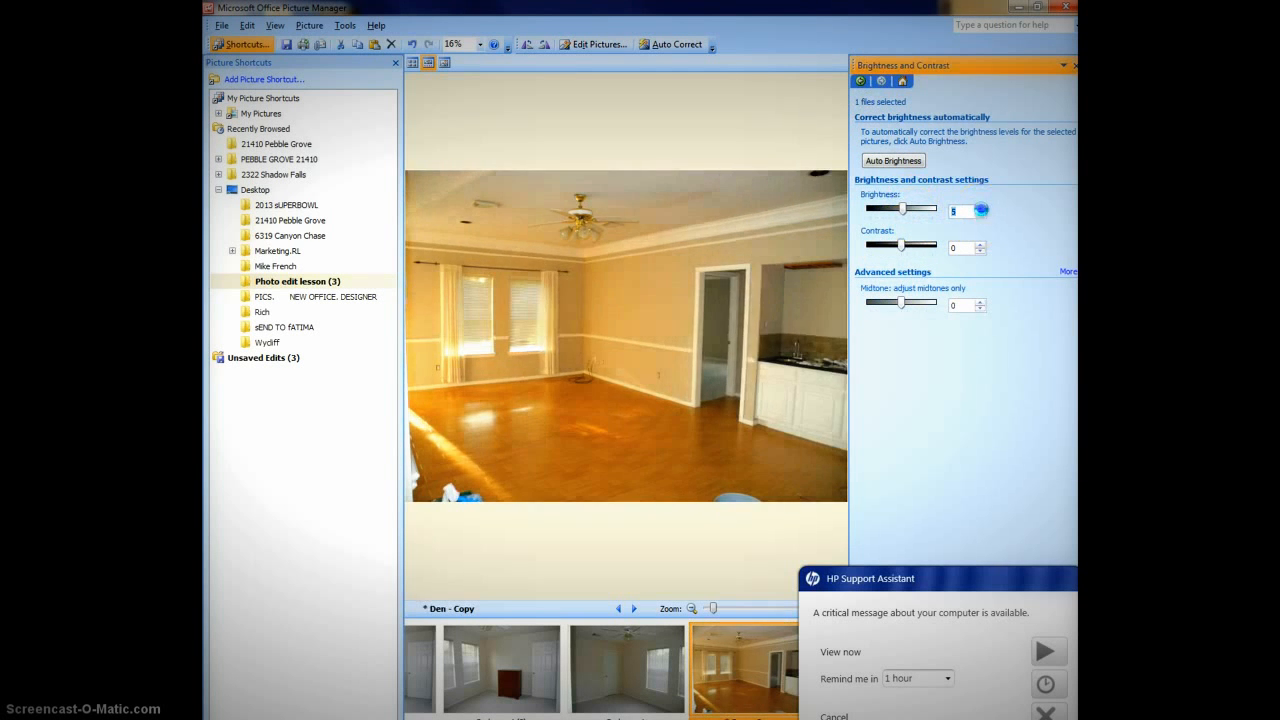
{"action": "left_click", "coordinate": [981, 207]}
{"action": "left_click", "coordinate": [981, 207]}
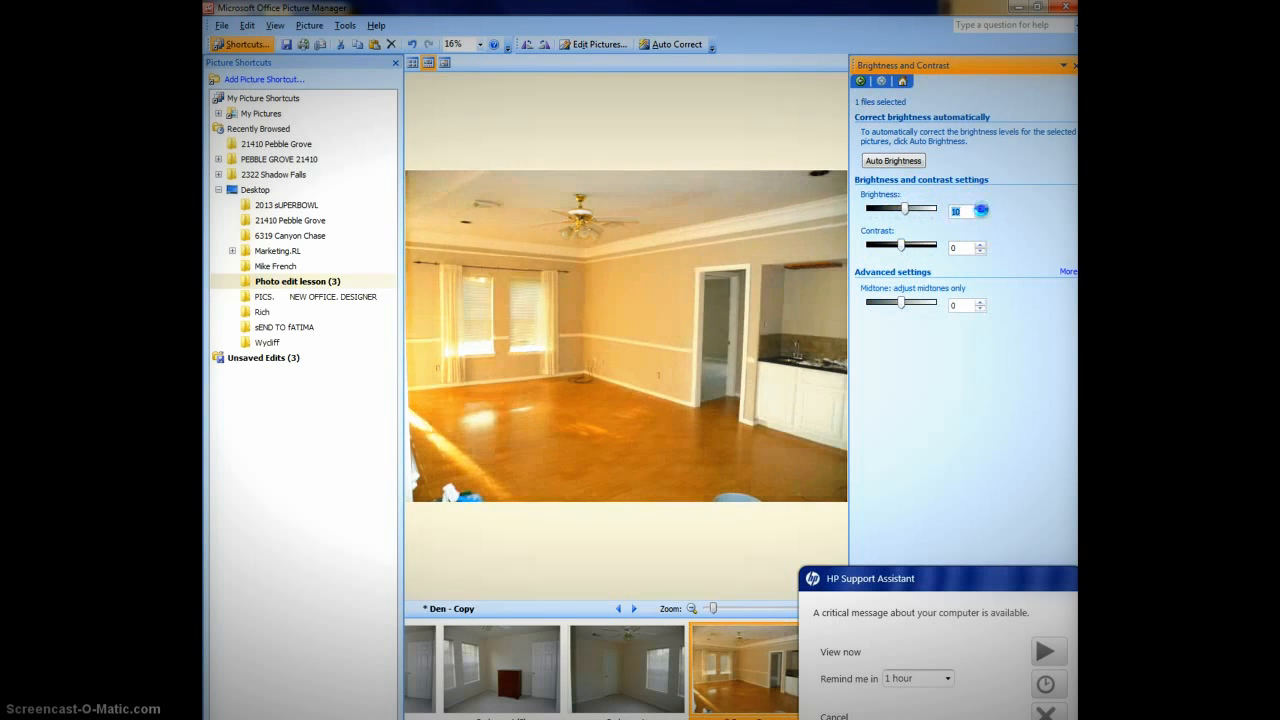
{"action": "left_click", "coordinate": [981, 208]}
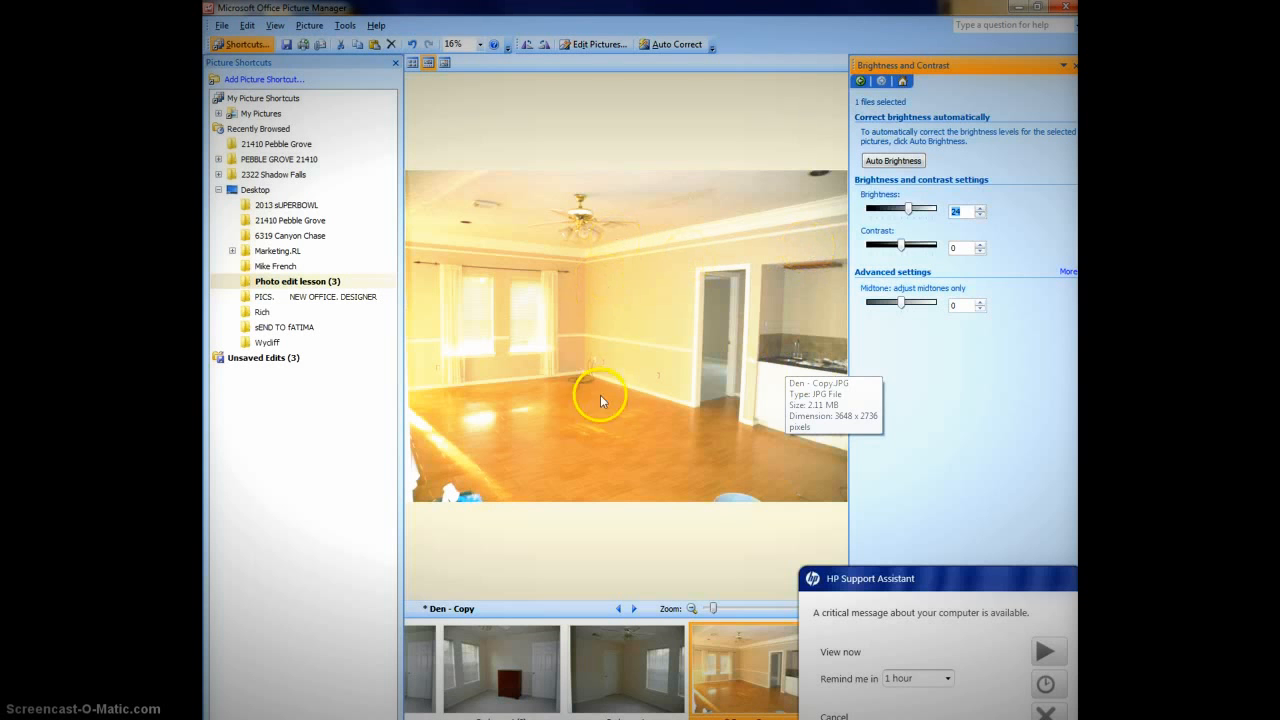
Step: Set the contrast of the Den - Copy picture to 34 and save the picture
{"action": "left_click", "coordinate": [980, 243]}
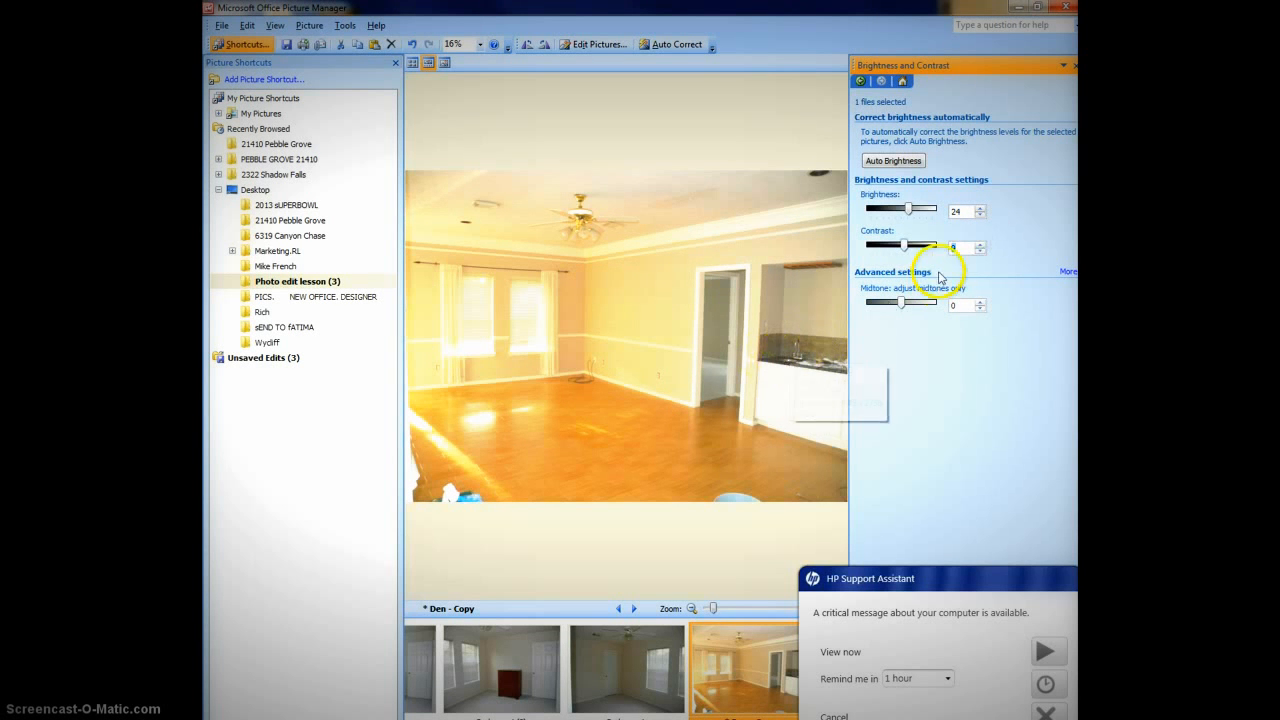
{"action": "left_click", "coordinate": [981, 247]}
{"action": "left_click", "coordinate": [981, 247]}
{"action": "left_click", "coordinate": [981, 247]}
{"action": "left_click", "coordinate": [981, 247]}
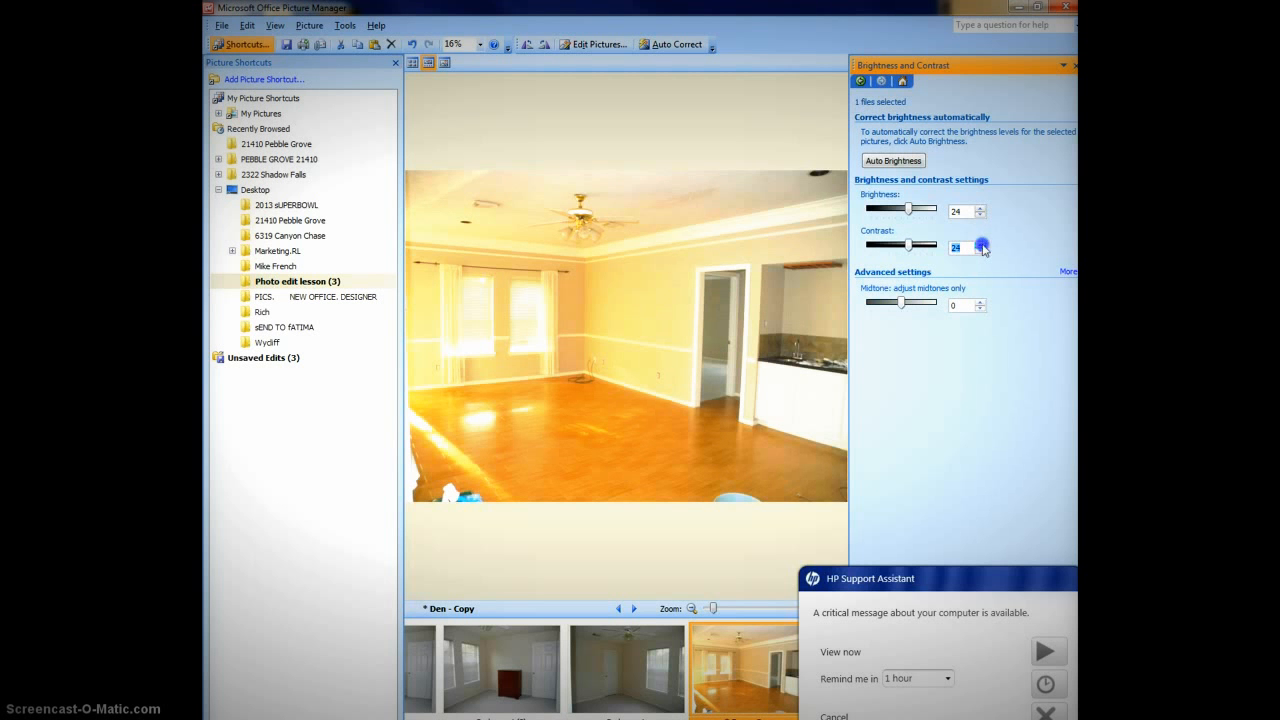
{"action": "left_click", "coordinate": [981, 244]}
{"action": "left_click", "coordinate": [981, 244]}
{"action": "left_click", "coordinate": [981, 244]}
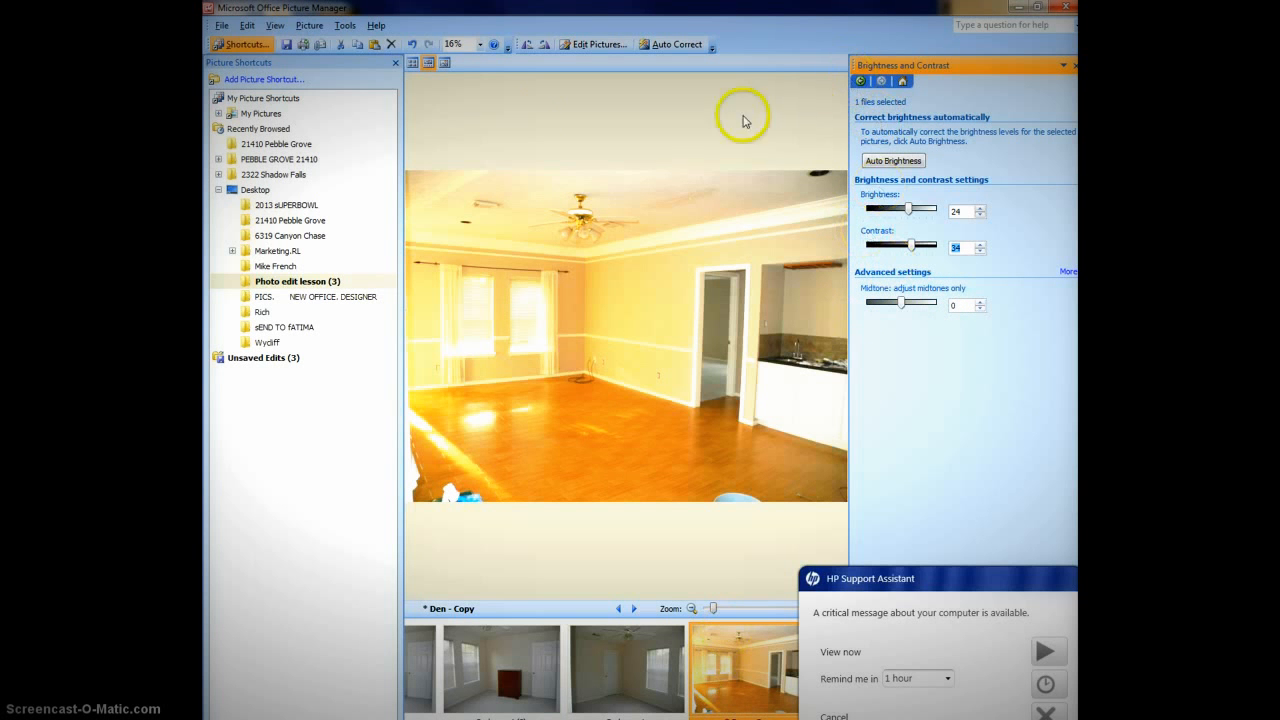
{"action": "left_click", "coordinate": [286, 44]}
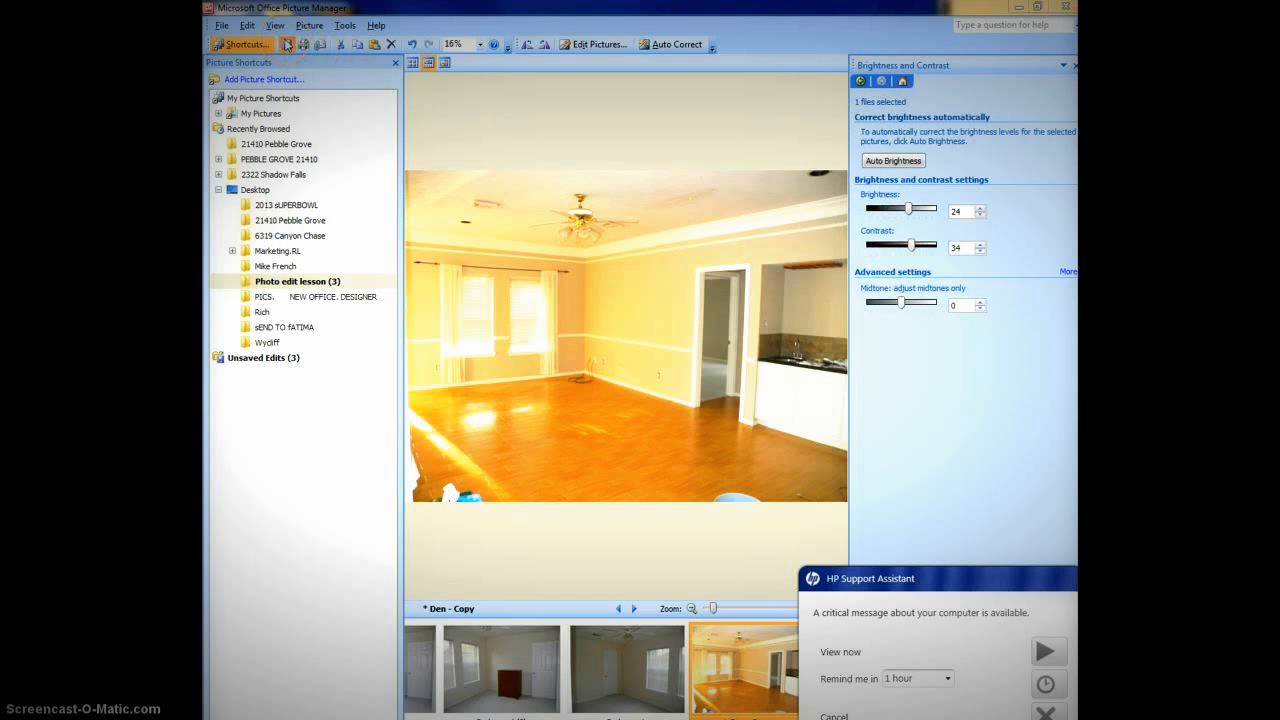
Step: Set the color saturation of the Den - Copy picture to 18 and save the picture
{"action": "left_click", "coordinate": [860, 80]}
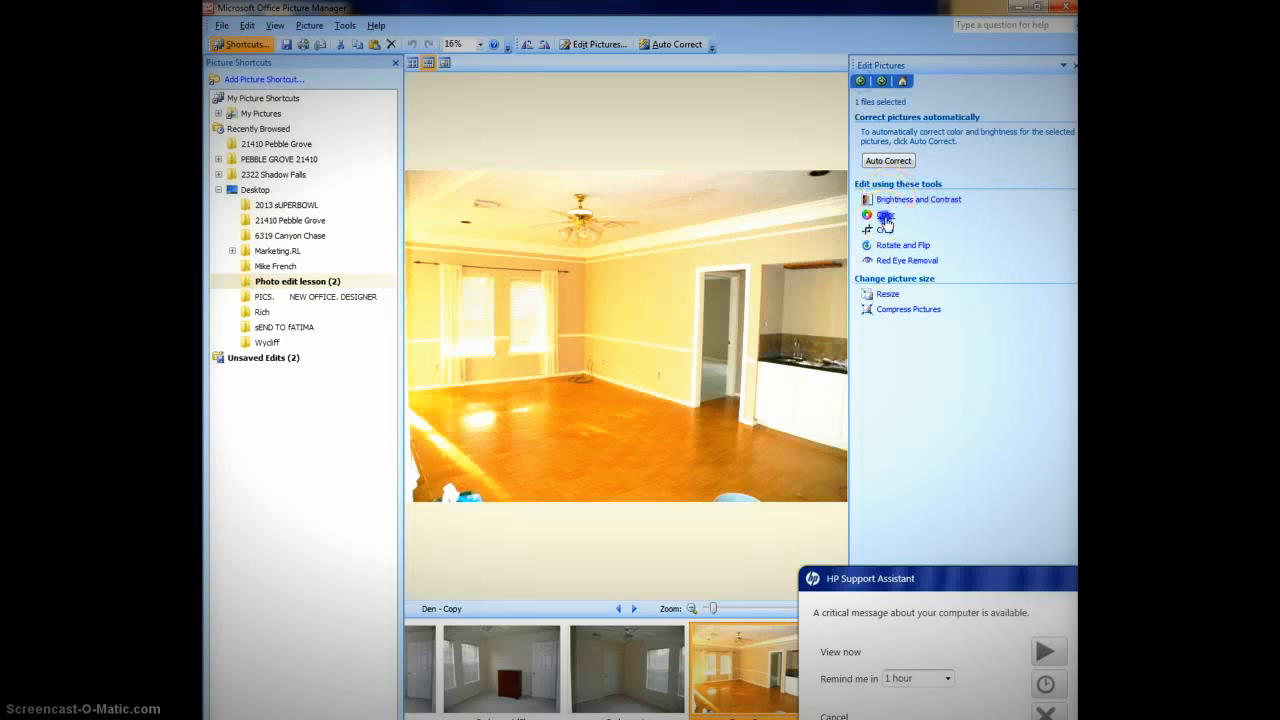
{"action": "left_click", "coordinate": [885, 216]}
{"action": "left_click", "coordinate": [980, 314]}
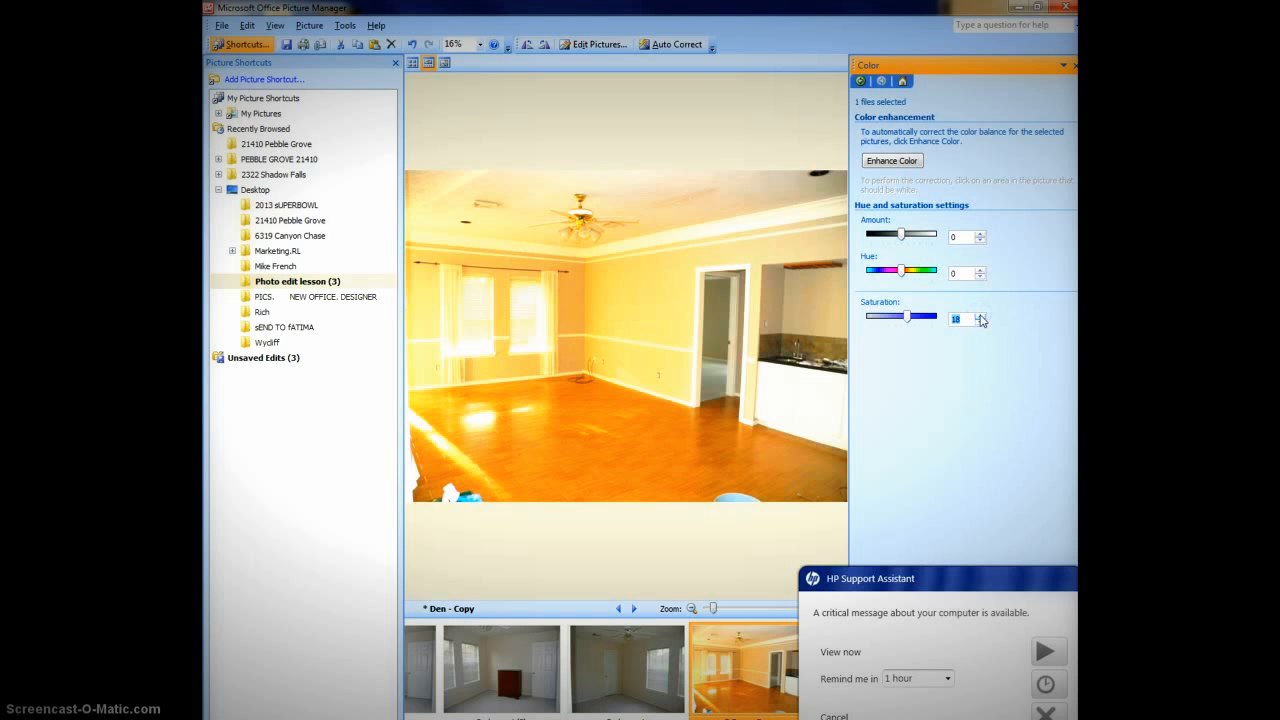
{"action": "left_click", "coordinate": [286, 45]}
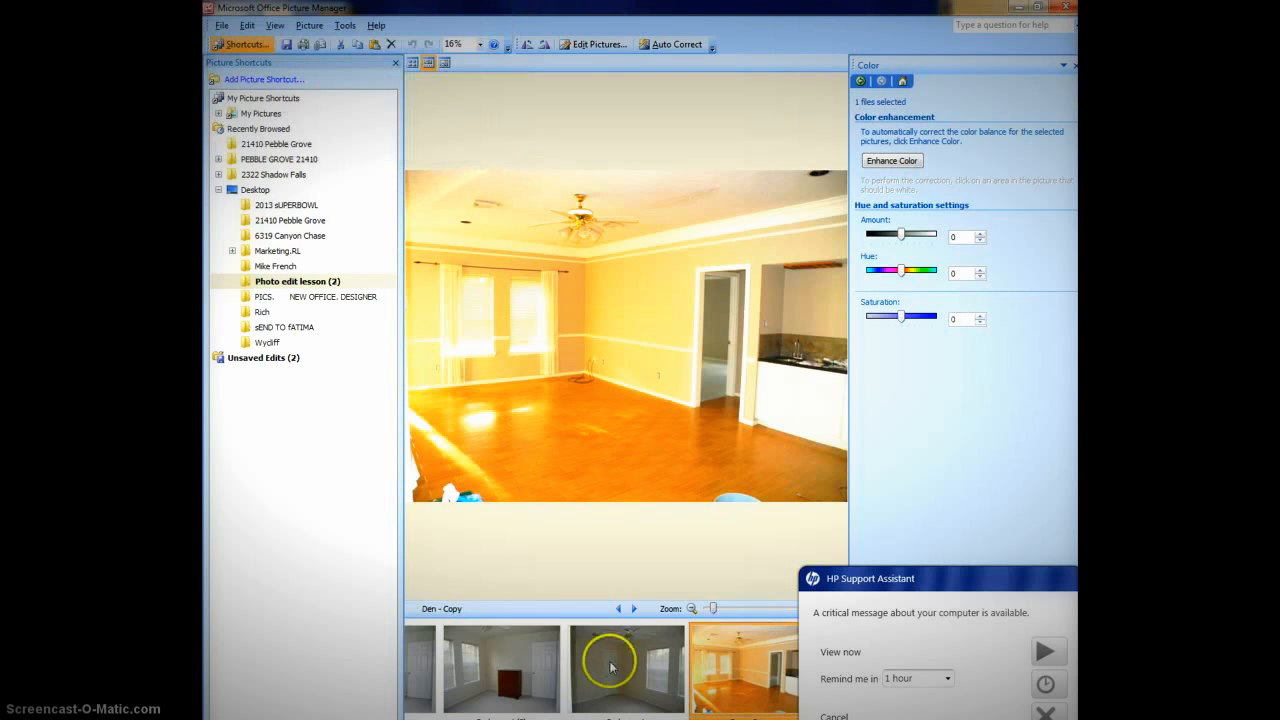
Step: Compare the original Den picture with the edited Den - Copy picture
{"action": "left_click", "coordinate": [634, 609]}
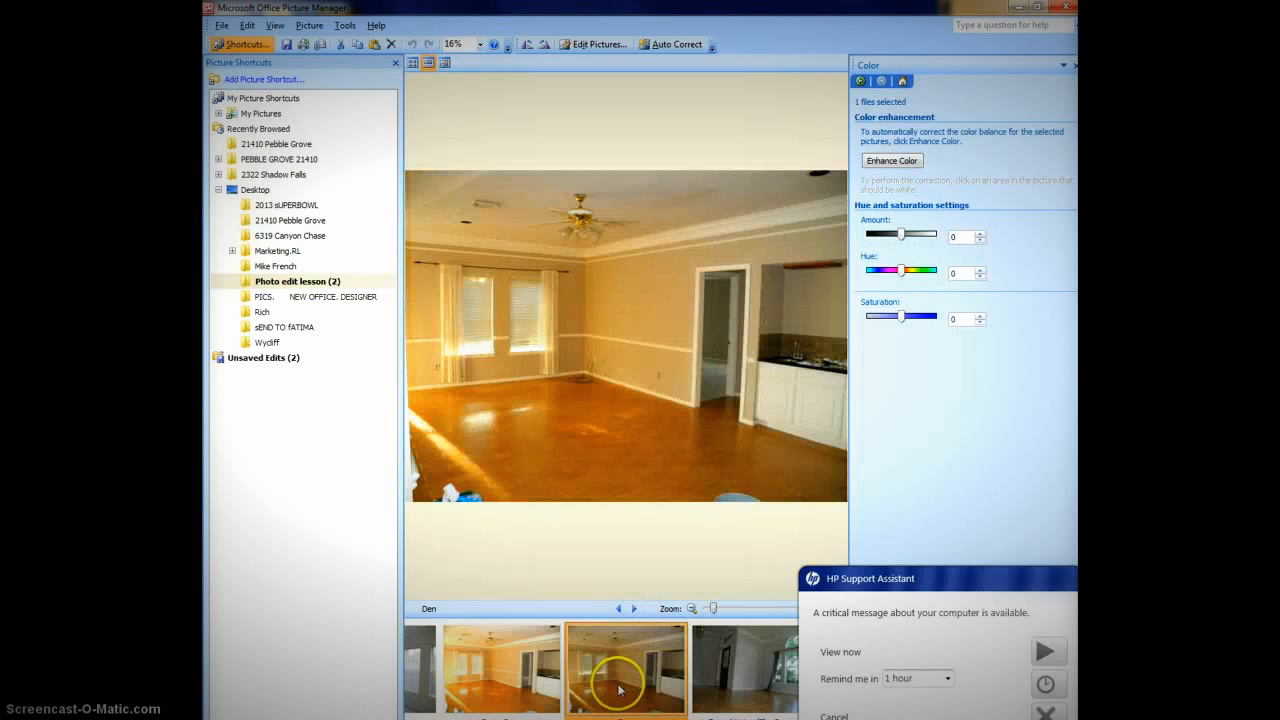
{"action": "left_click", "coordinate": [530, 676]}
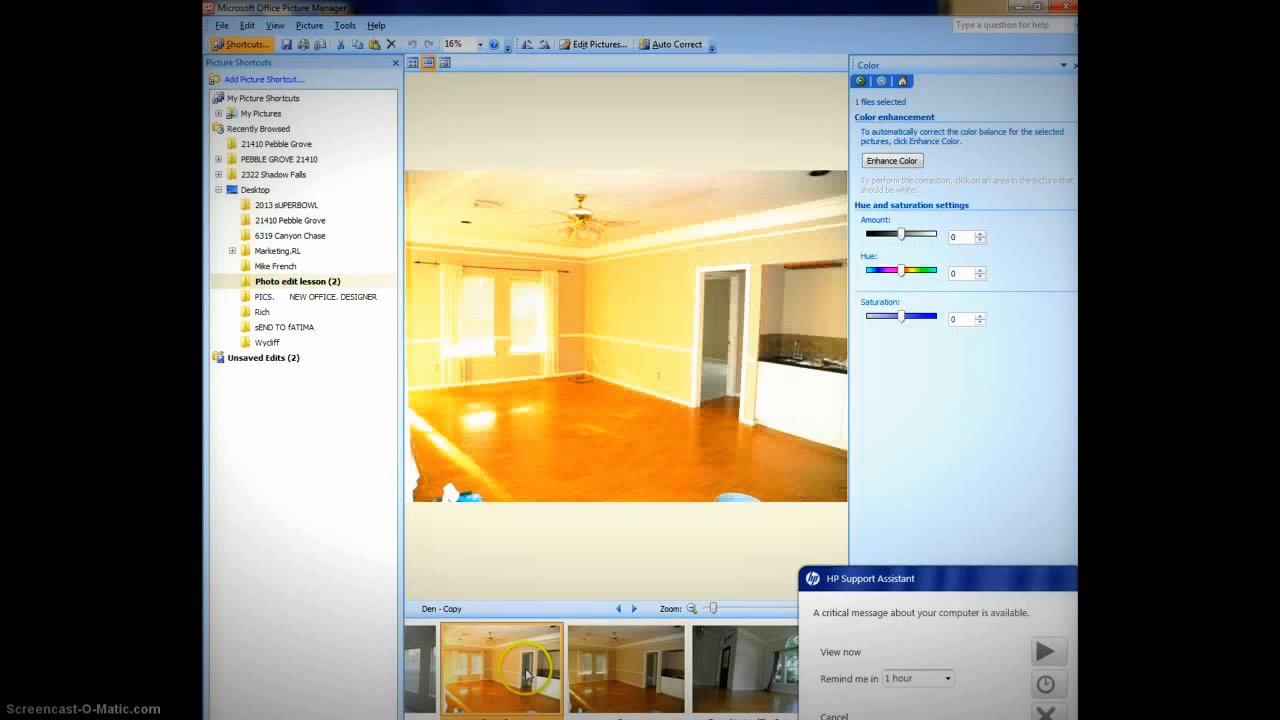
{"action": "left_click", "coordinate": [592, 670]}
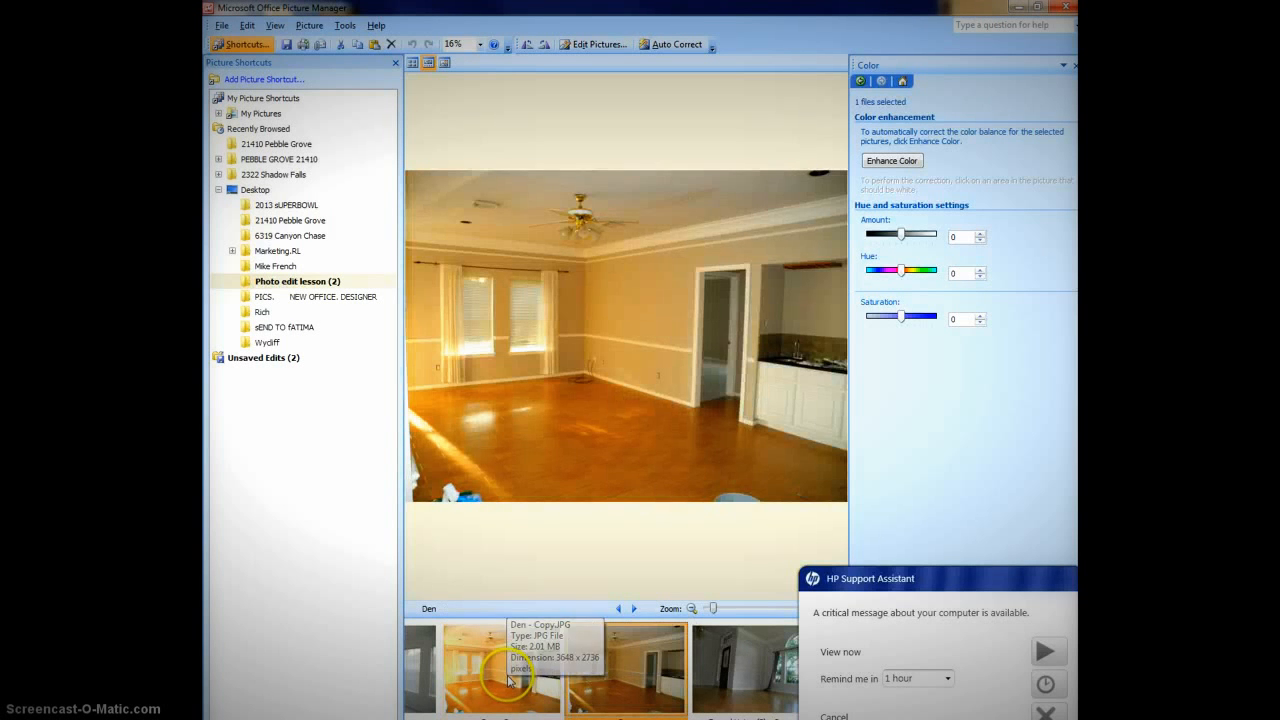
{"action": "left_click", "coordinate": [505, 680]}
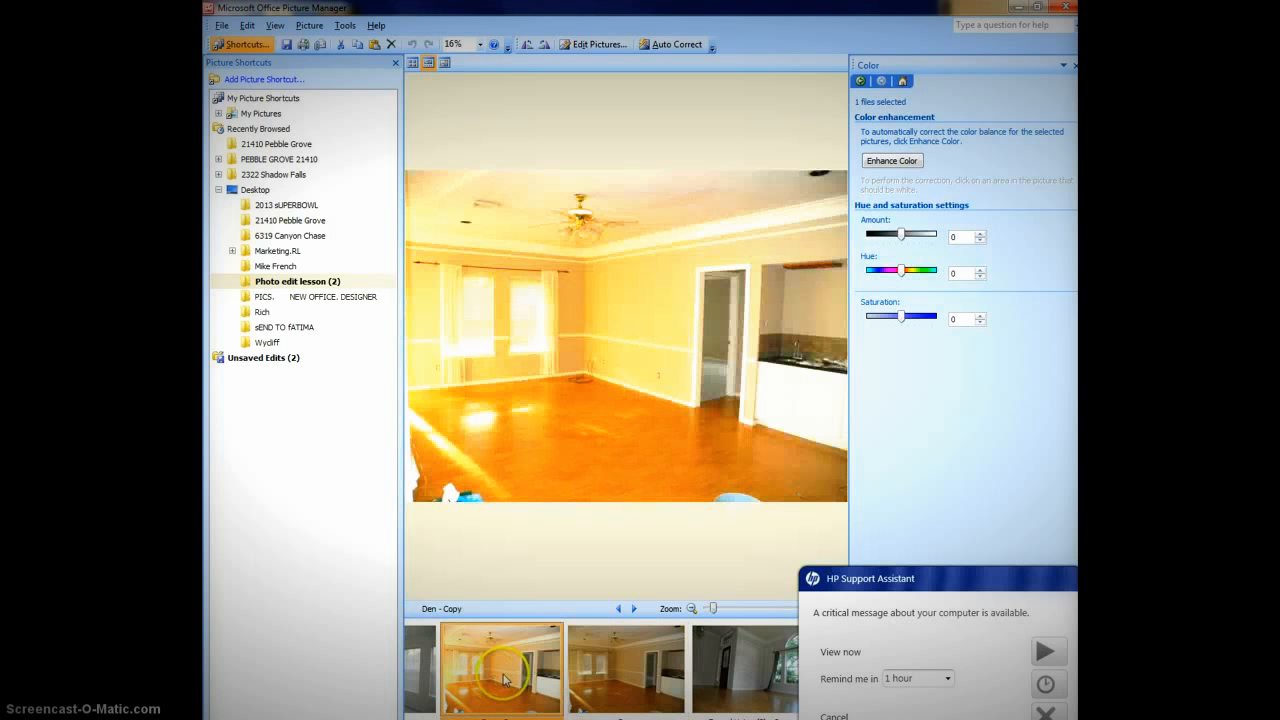
{"action": "left_click", "coordinate": [598, 675]}
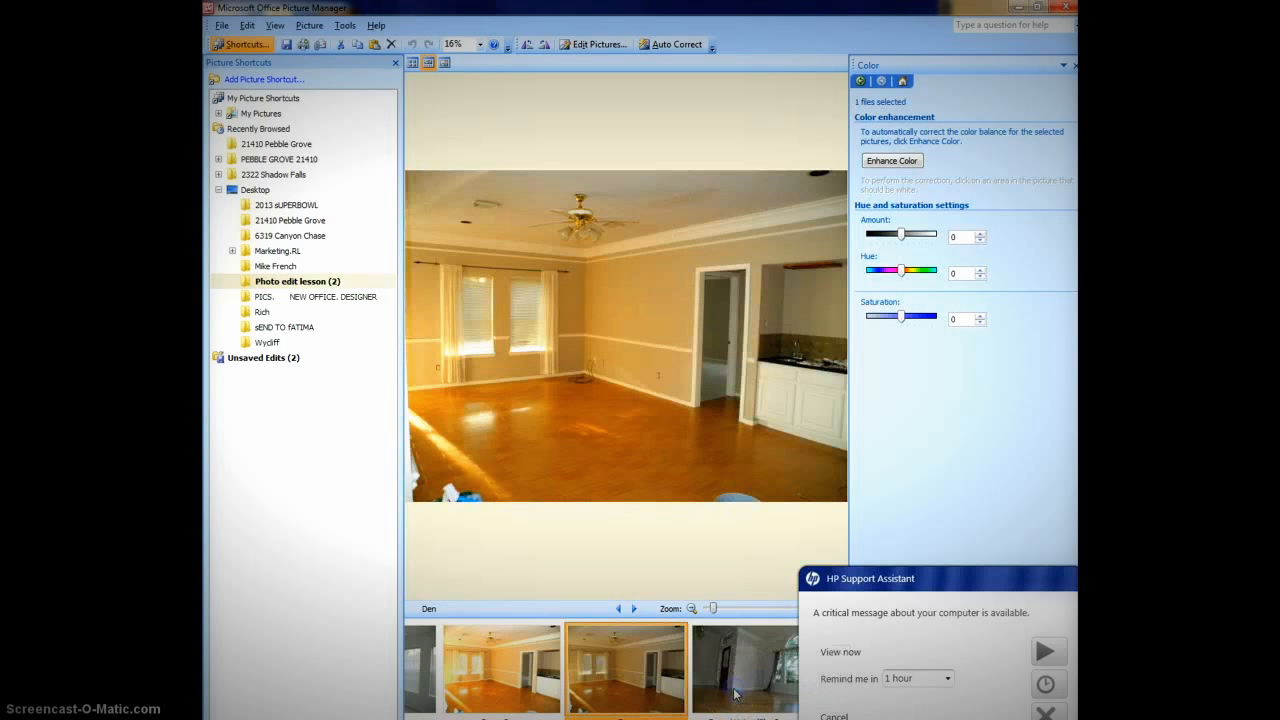
Step: Move forward to the Formal Living (4) - Copy picture and set its brightness to 26
{"action": "left_click", "coordinate": [722, 676]}
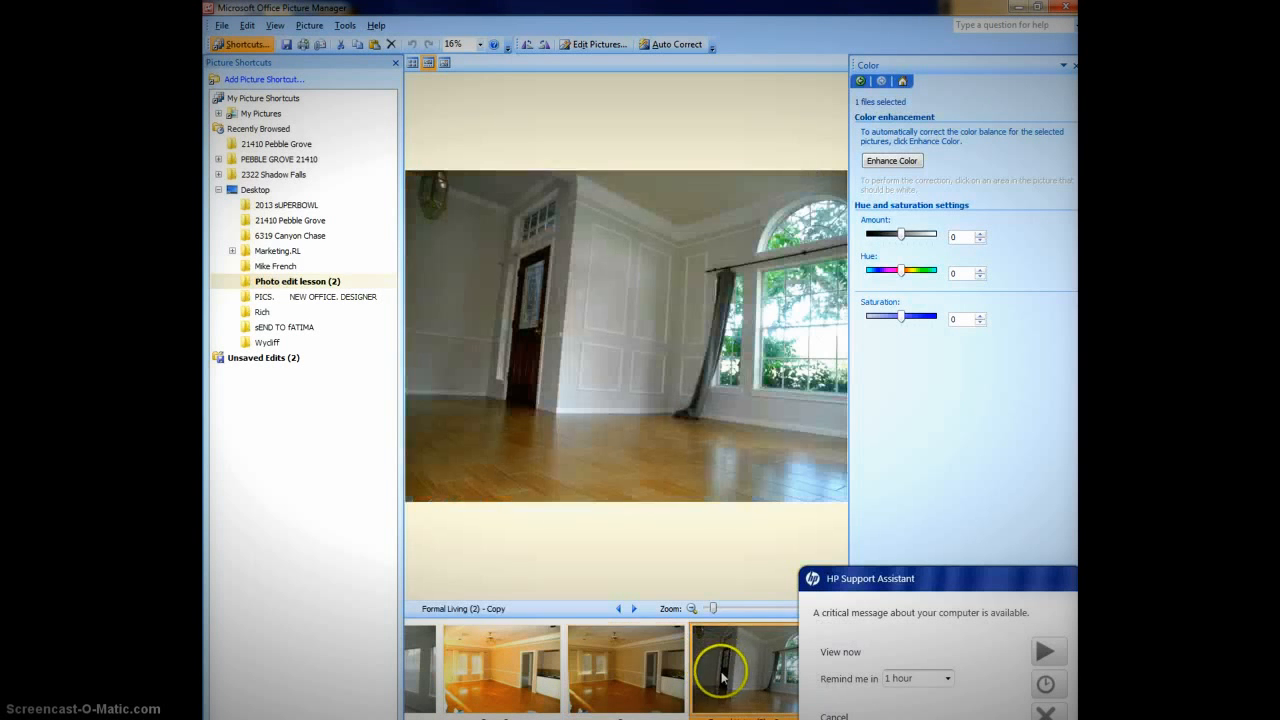
{"action": "left_click", "coordinate": [634, 608]}
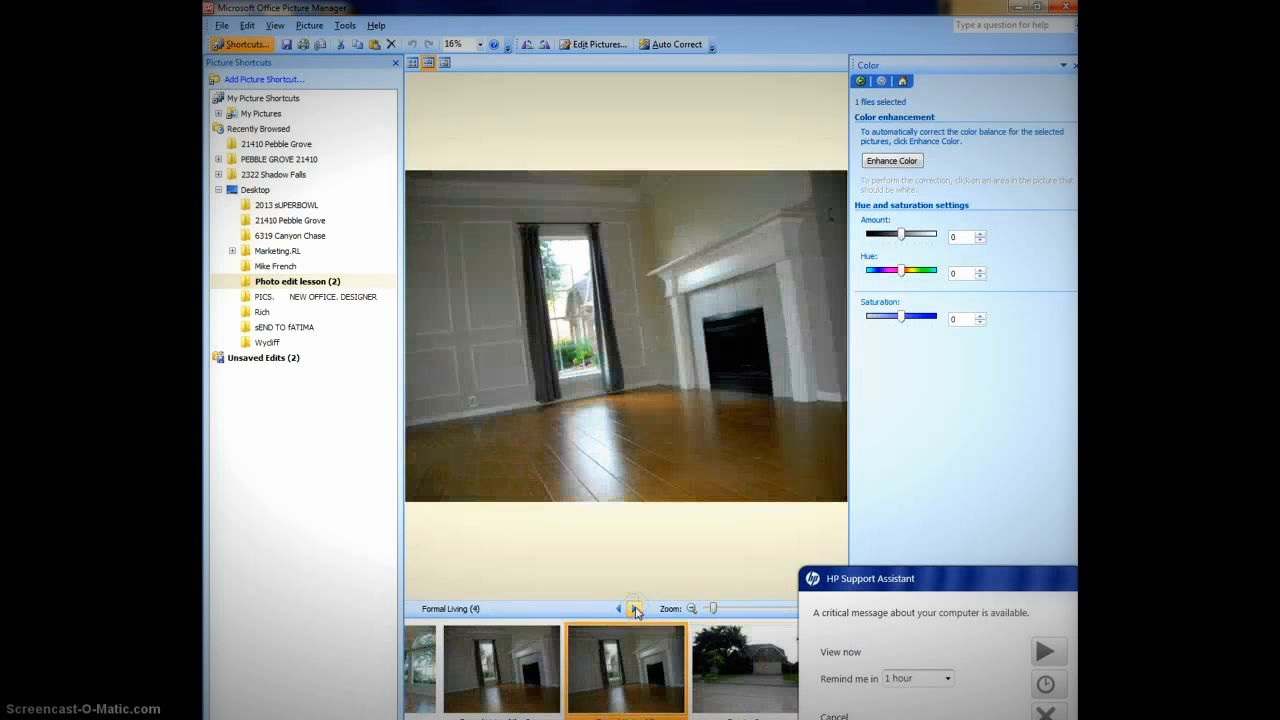
{"action": "left_click", "coordinate": [522, 678]}
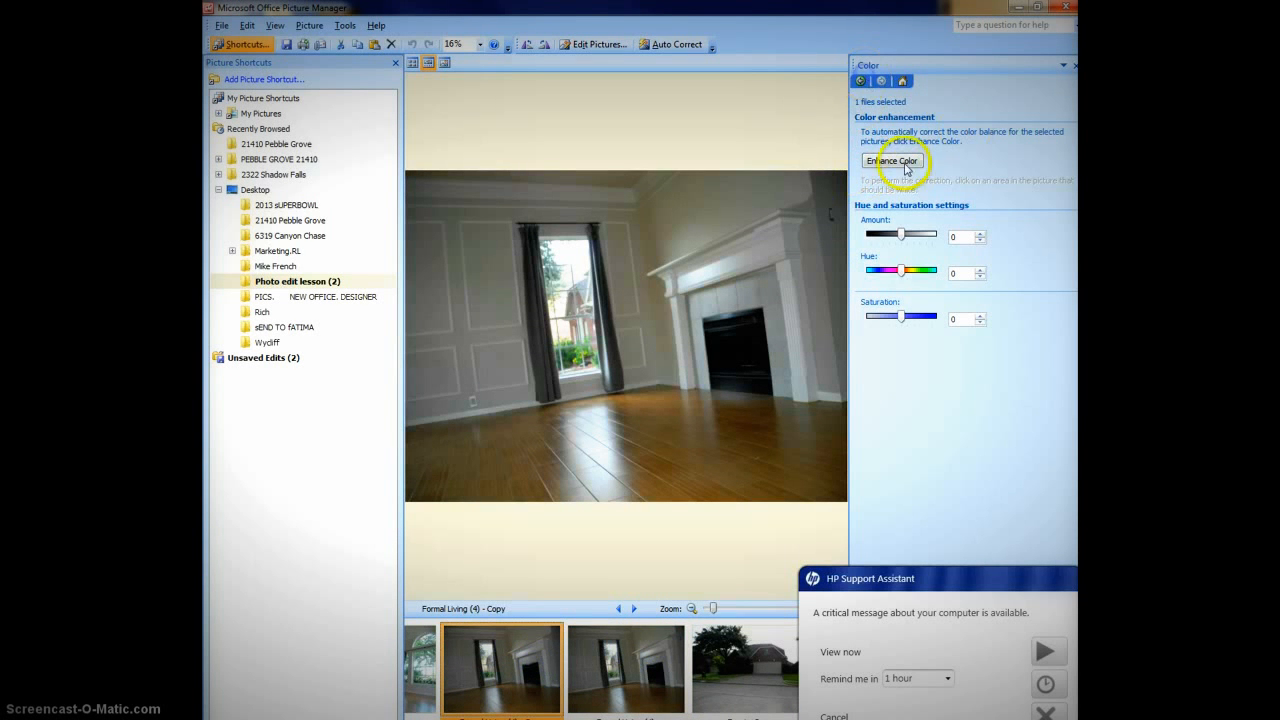
{"action": "left_click", "coordinate": [859, 81]}
{"action": "left_click", "coordinate": [912, 195]}
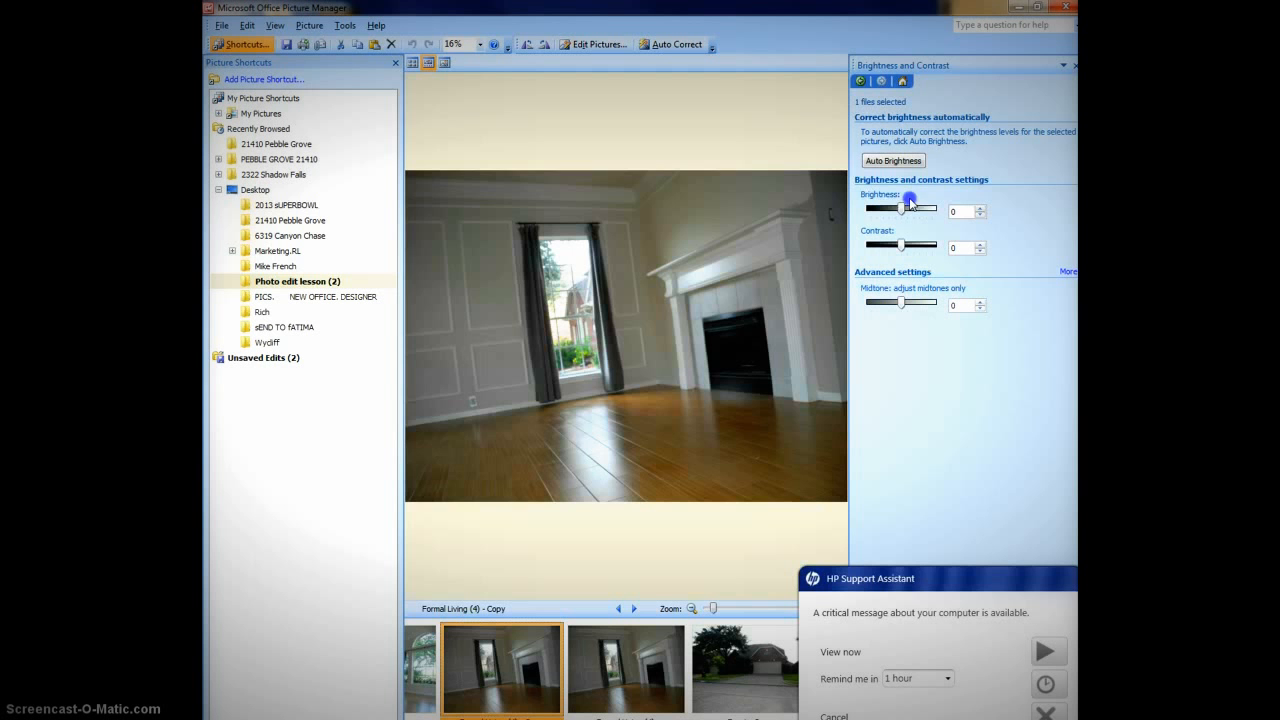
{"action": "left_click", "coordinate": [980, 209]}
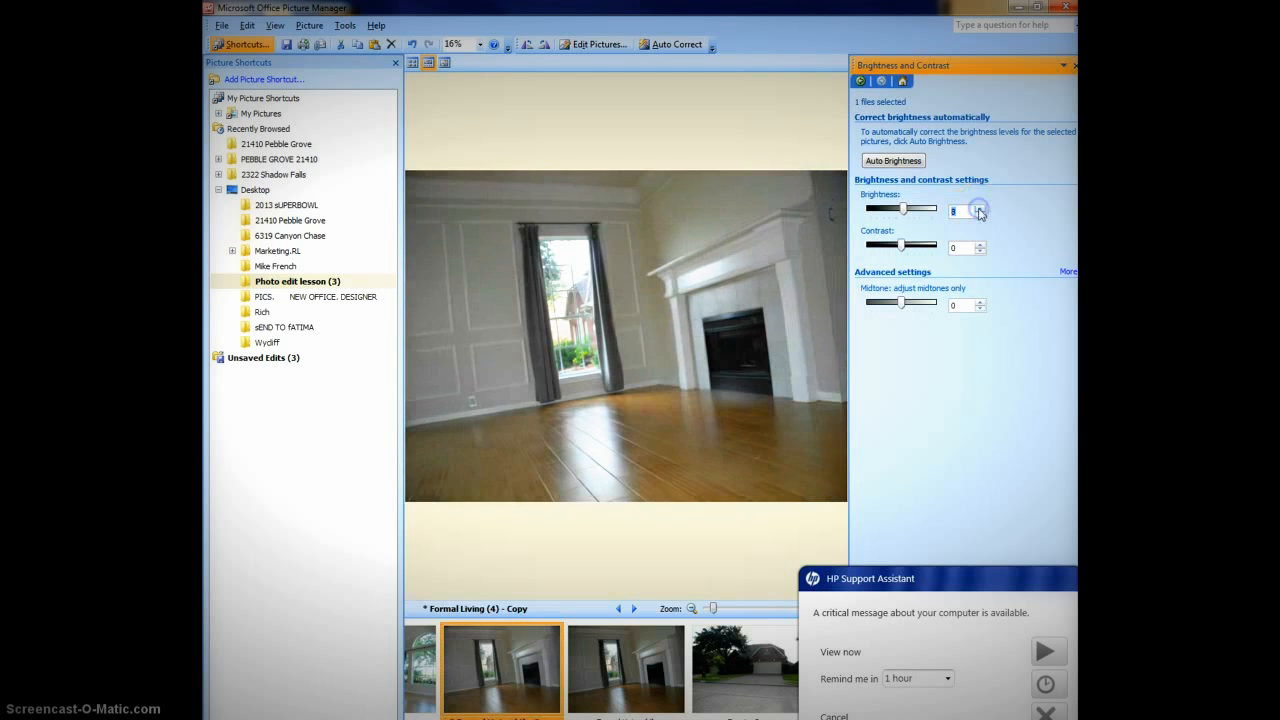
{"action": "left_click", "coordinate": [980, 209]}
{"action": "left_click", "coordinate": [980, 209]}
{"action": "left_click", "coordinate": [980, 209]}
{"action": "left_click", "coordinate": [980, 209]}
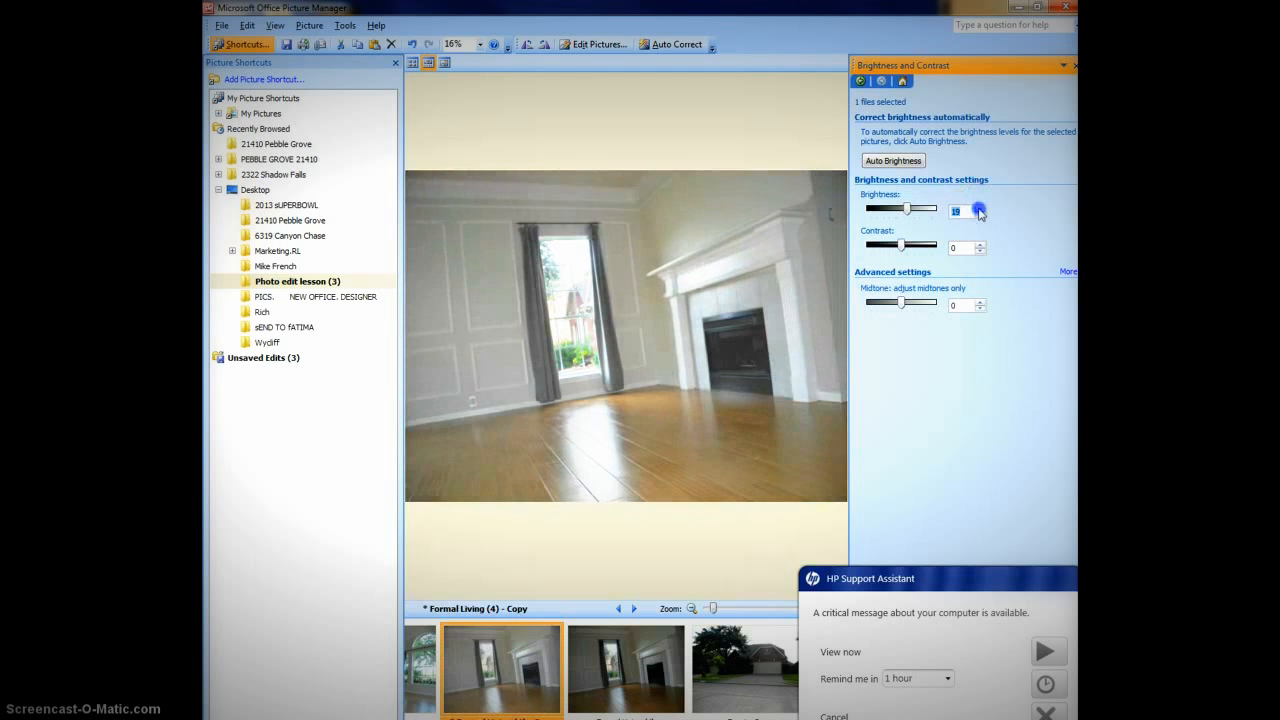
{"action": "left_click", "coordinate": [979, 209]}
{"action": "left_click", "coordinate": [979, 209]}
{"action": "left_click", "coordinate": [979, 209]}
{"action": "left_click", "coordinate": [979, 209]}
{"action": "left_click", "coordinate": [979, 209]}
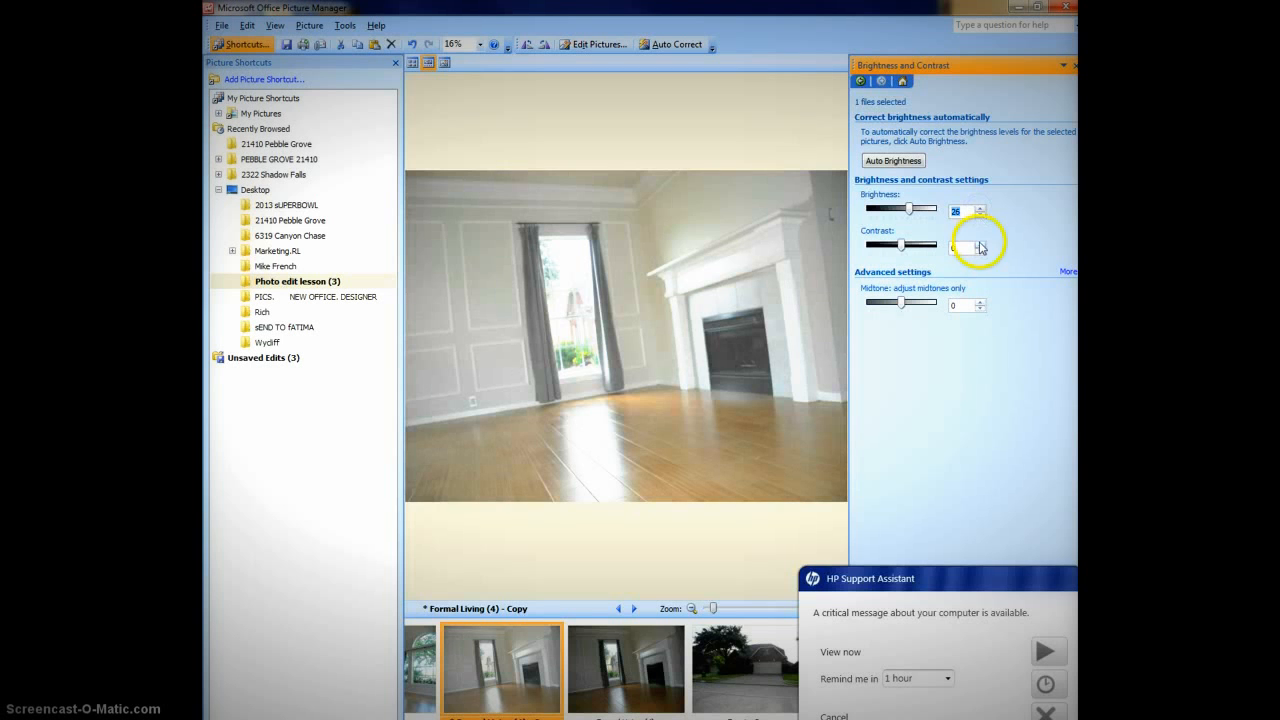
Step: Set the contrast of the Formal Living (4) - Copy picture to 51 and compare it with the original
{"action": "left_click", "coordinate": [980, 246]}
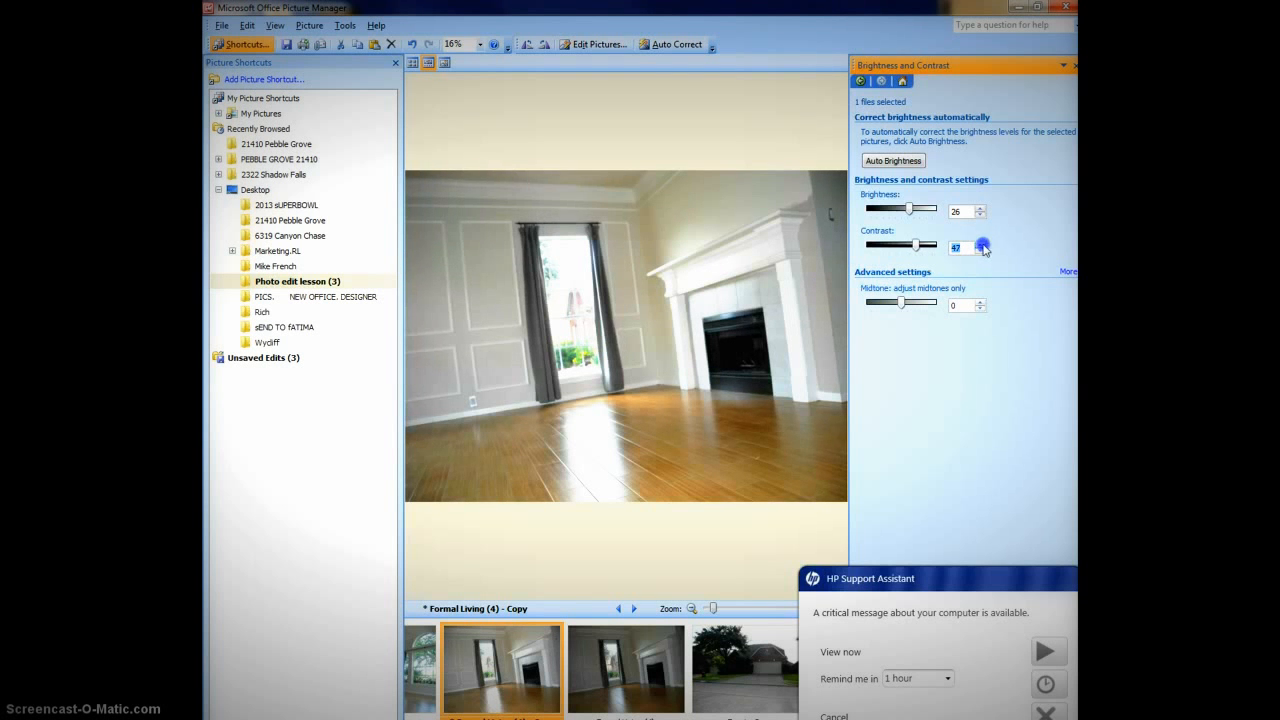
{"action": "left_click", "coordinate": [618, 685]}
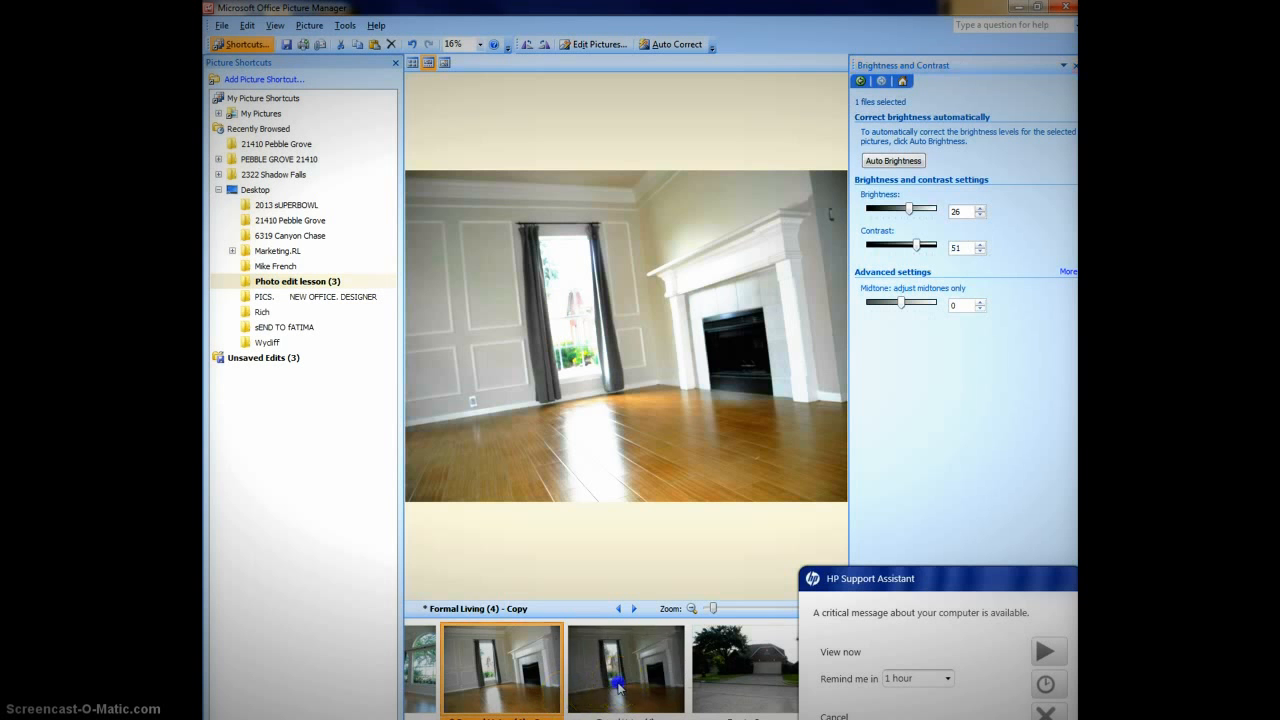
{"action": "left_click", "coordinate": [590, 678]}
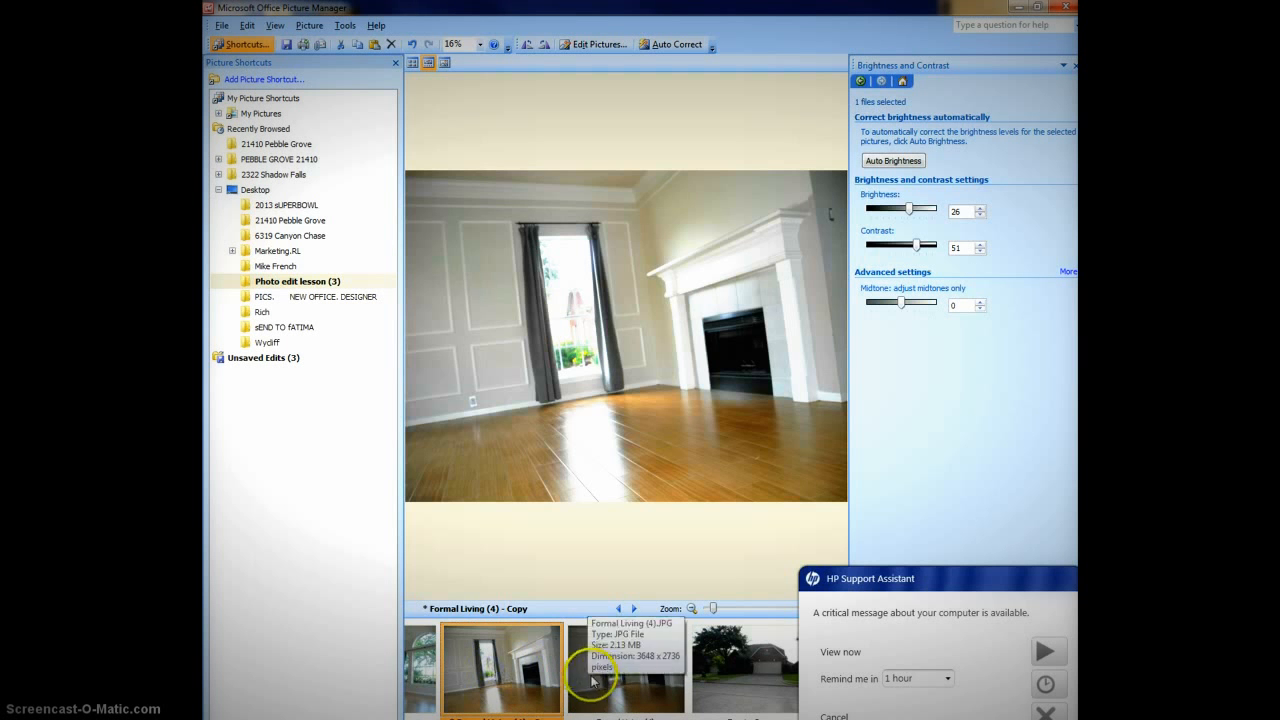
{"action": "left_click", "coordinate": [518, 668]}
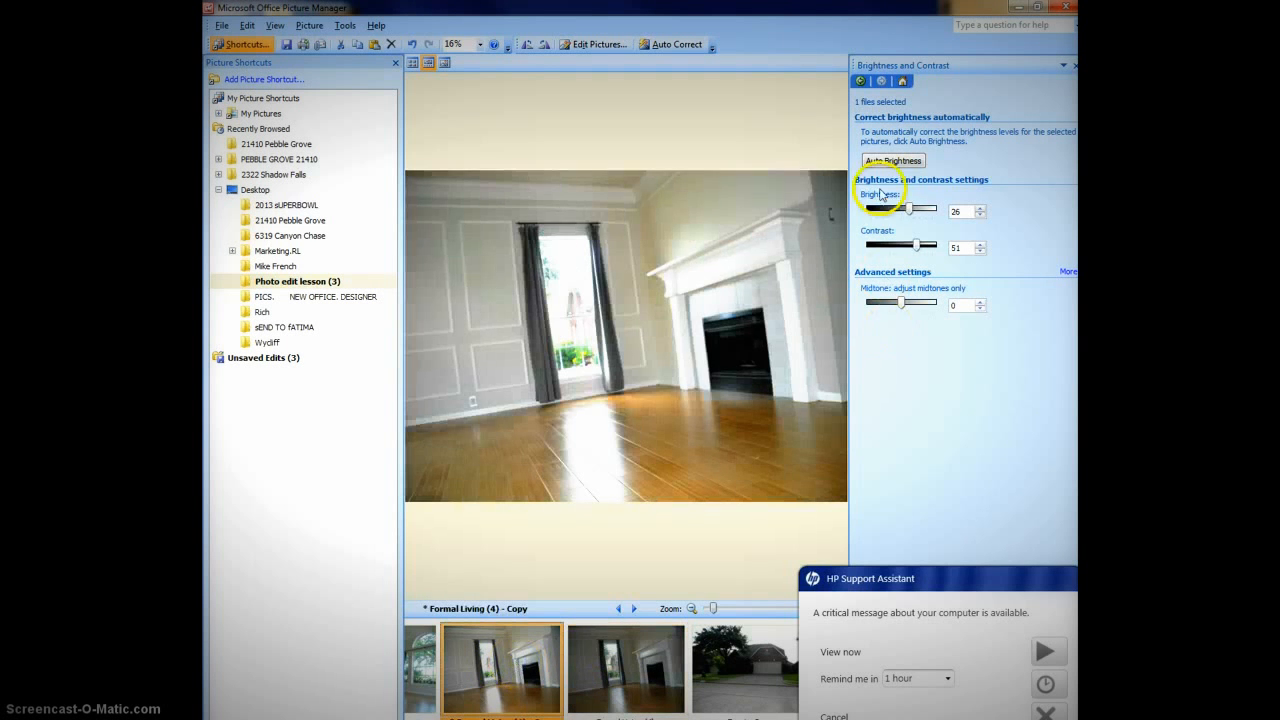
Step: Set the color saturation of the Formal Living (4) - Copy picture to 28 and save the picture
{"action": "left_click", "coordinate": [861, 81]}
{"action": "left_click", "coordinate": [886, 210]}
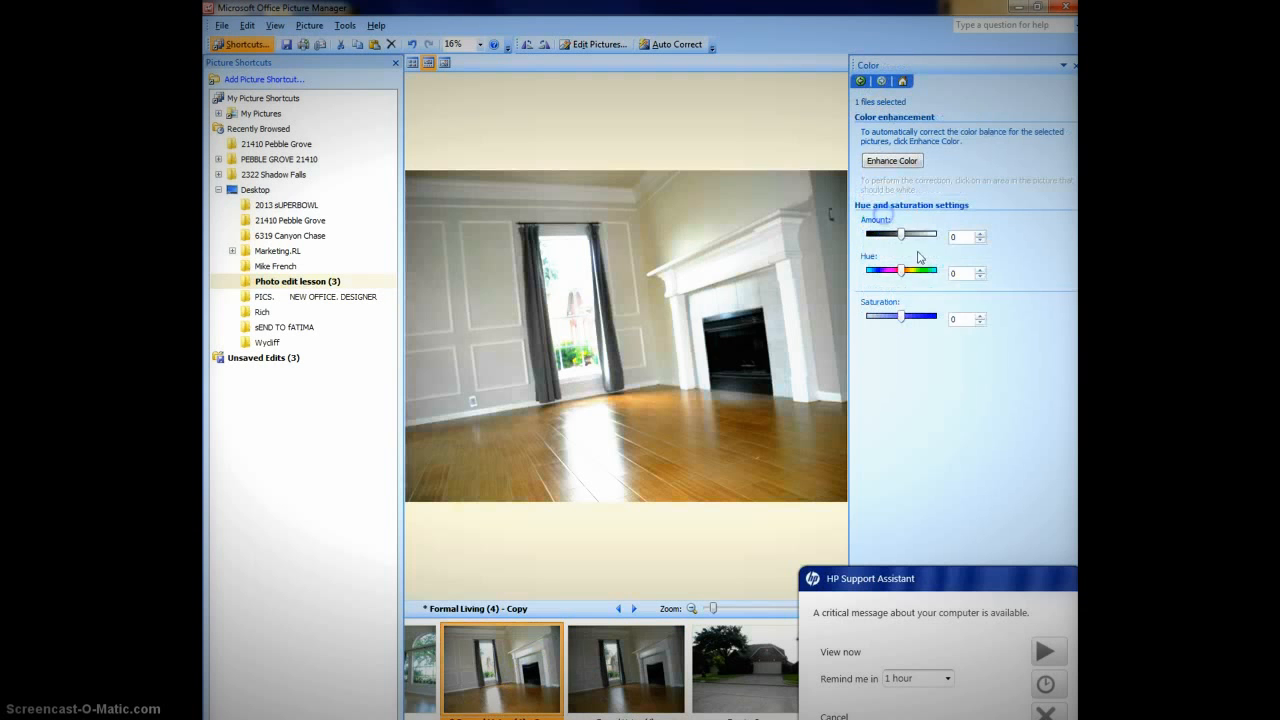
{"action": "left_click", "coordinate": [980, 315]}
{"action": "left_click", "coordinate": [981, 315]}
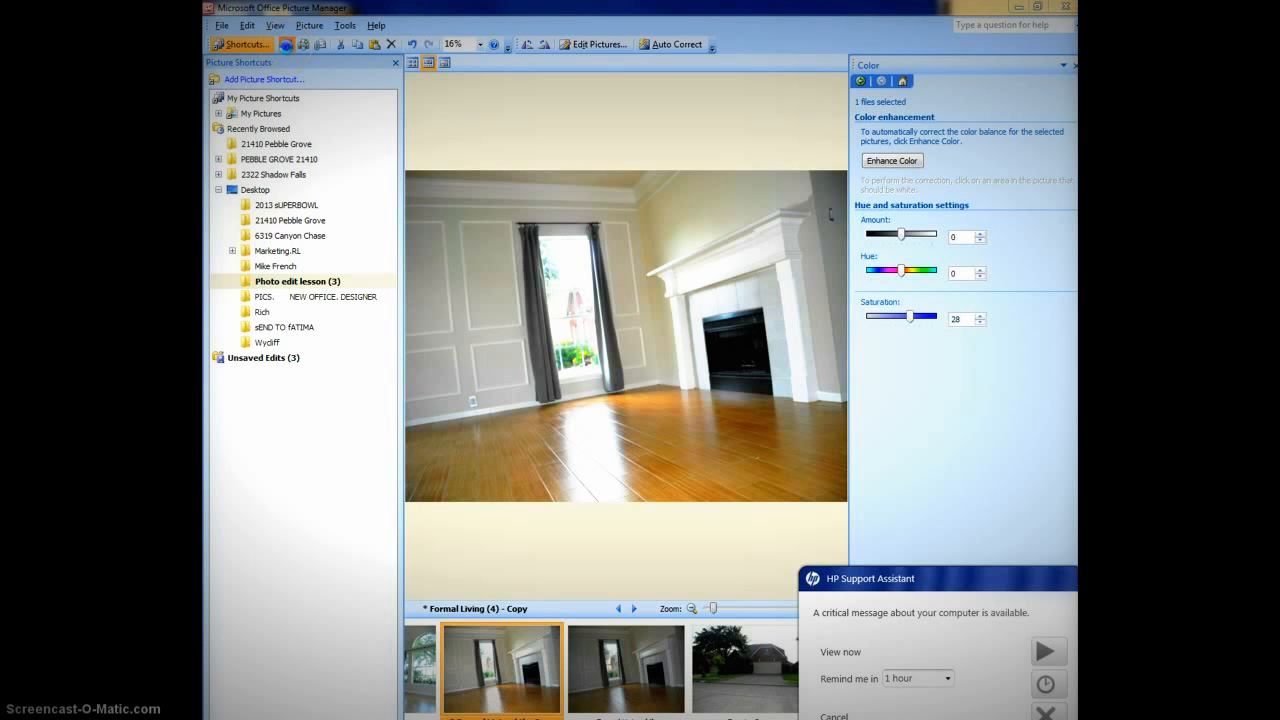
{"action": "left_click", "coordinate": [286, 44]}
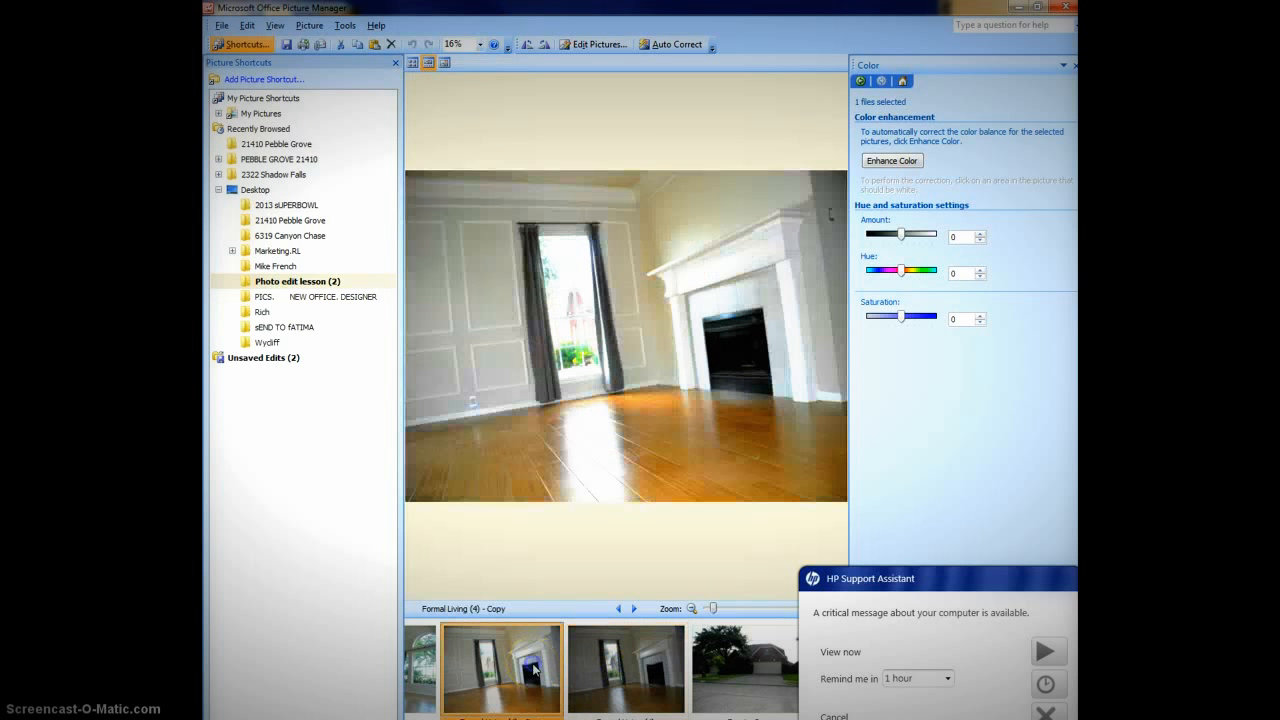
Step: Compare the original Formal Living (4) picture with the edited Formal Living (4) - Copy picture
{"action": "left_click", "coordinate": [603, 672]}
{"action": "left_click", "coordinate": [610, 680]}
{"action": "left_click", "coordinate": [524, 667]}
{"action": "left_click", "coordinate": [600, 676]}
{"action": "left_click", "coordinate": [487, 680]}
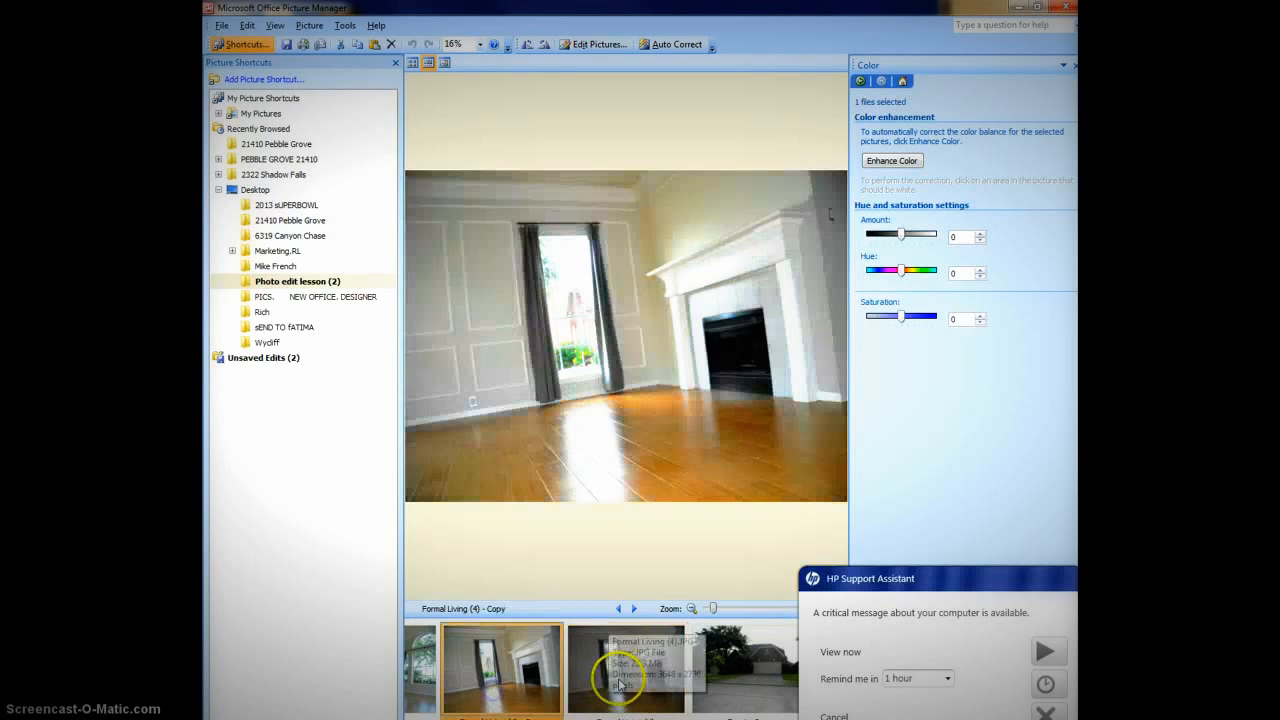
{"action": "left_click", "coordinate": [595, 686]}
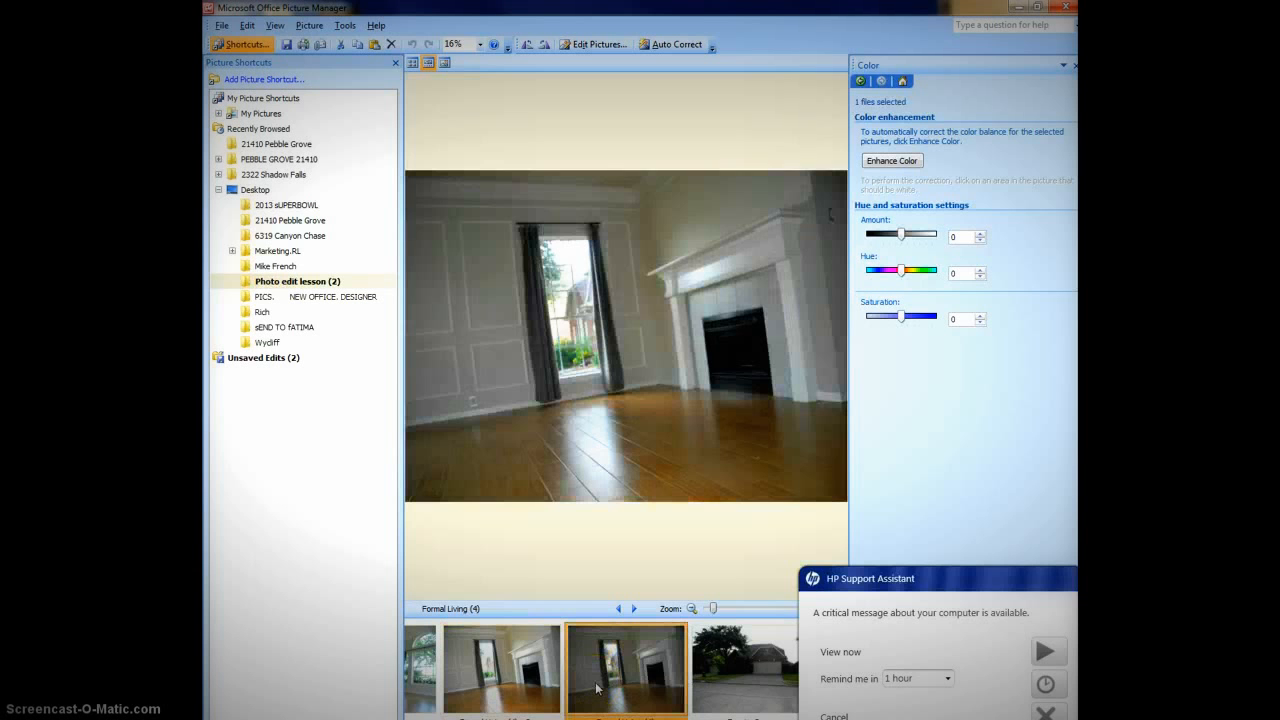
{"action": "left_click", "coordinate": [520, 676]}
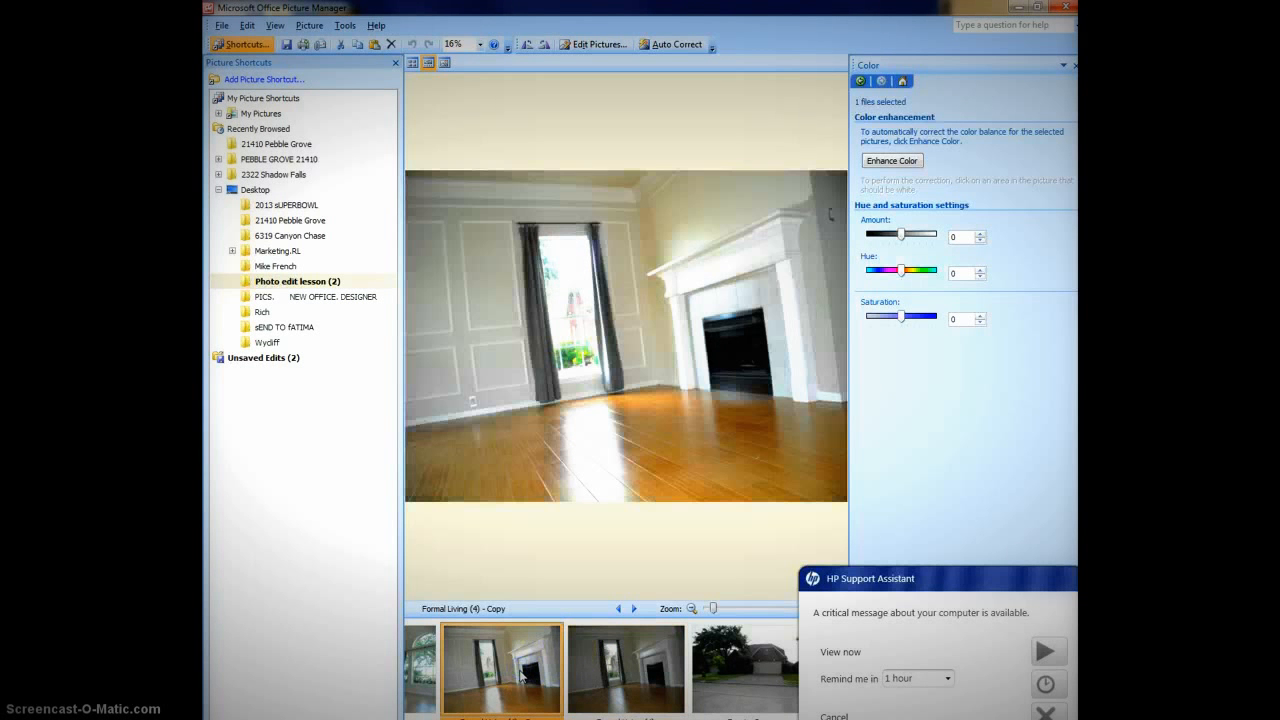